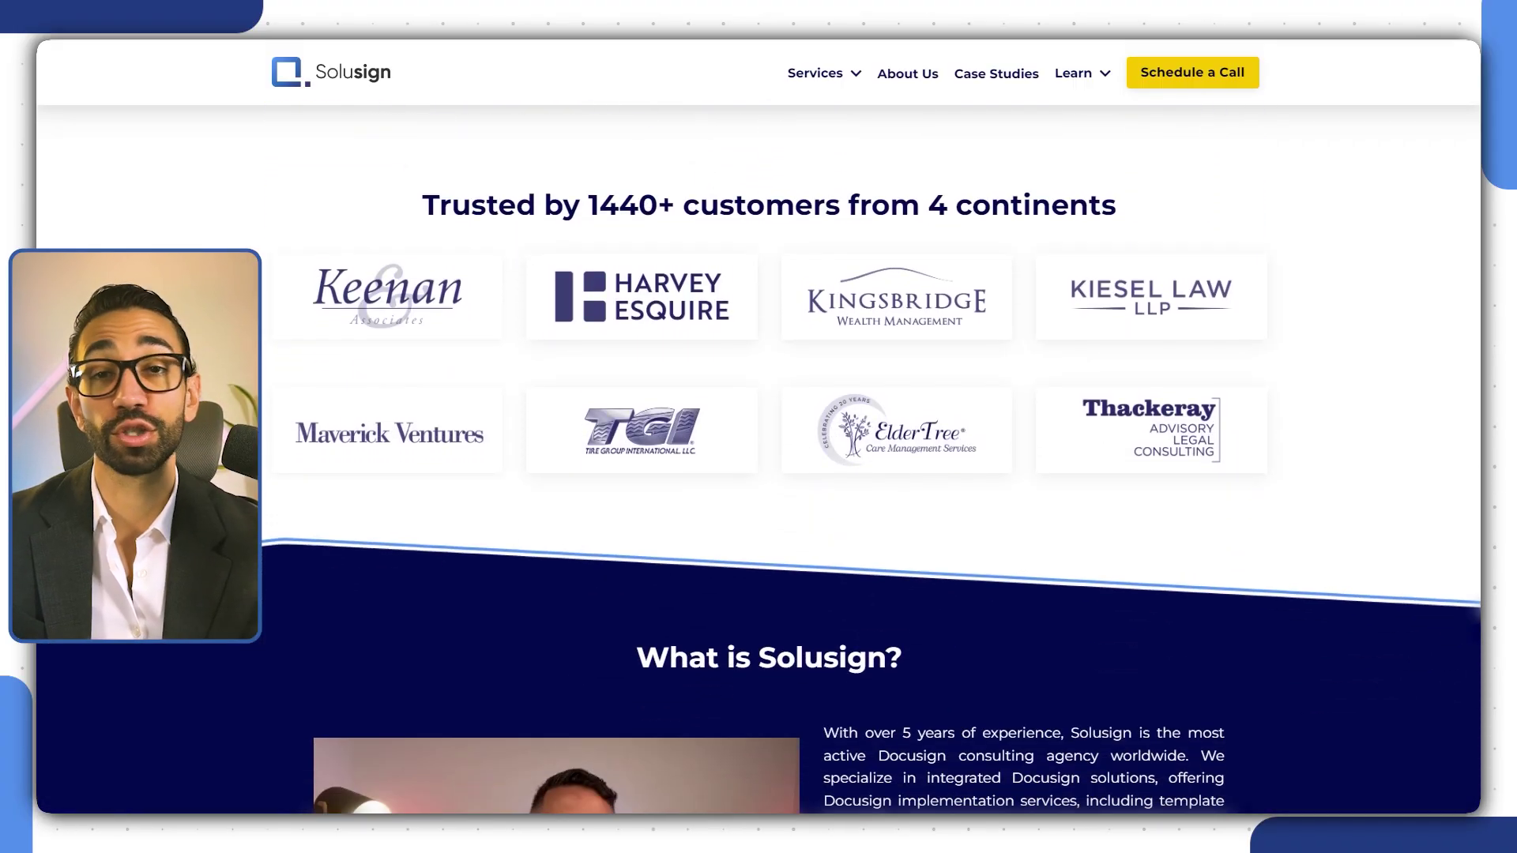
Pick a Docusign Development call on the booking page, then start the cheat sheet download form's Name field
{"action": "scroll", "coordinate": [759, 458], "scroll_direction": "down", "scroll_amount": 8}
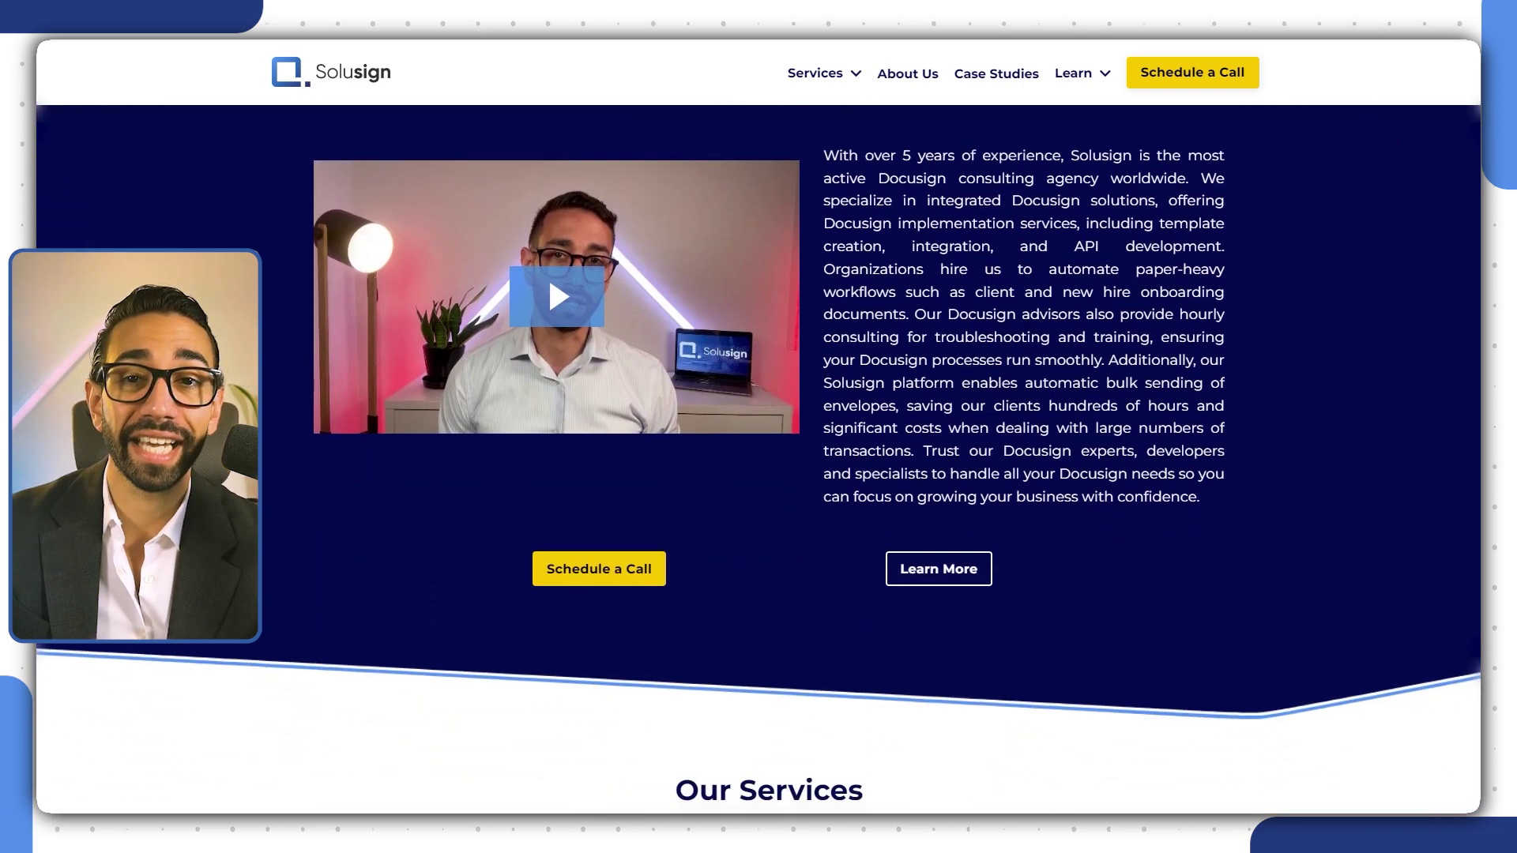
{"action": "scroll", "coordinate": [759, 458], "scroll_direction": "down", "scroll_amount": 6}
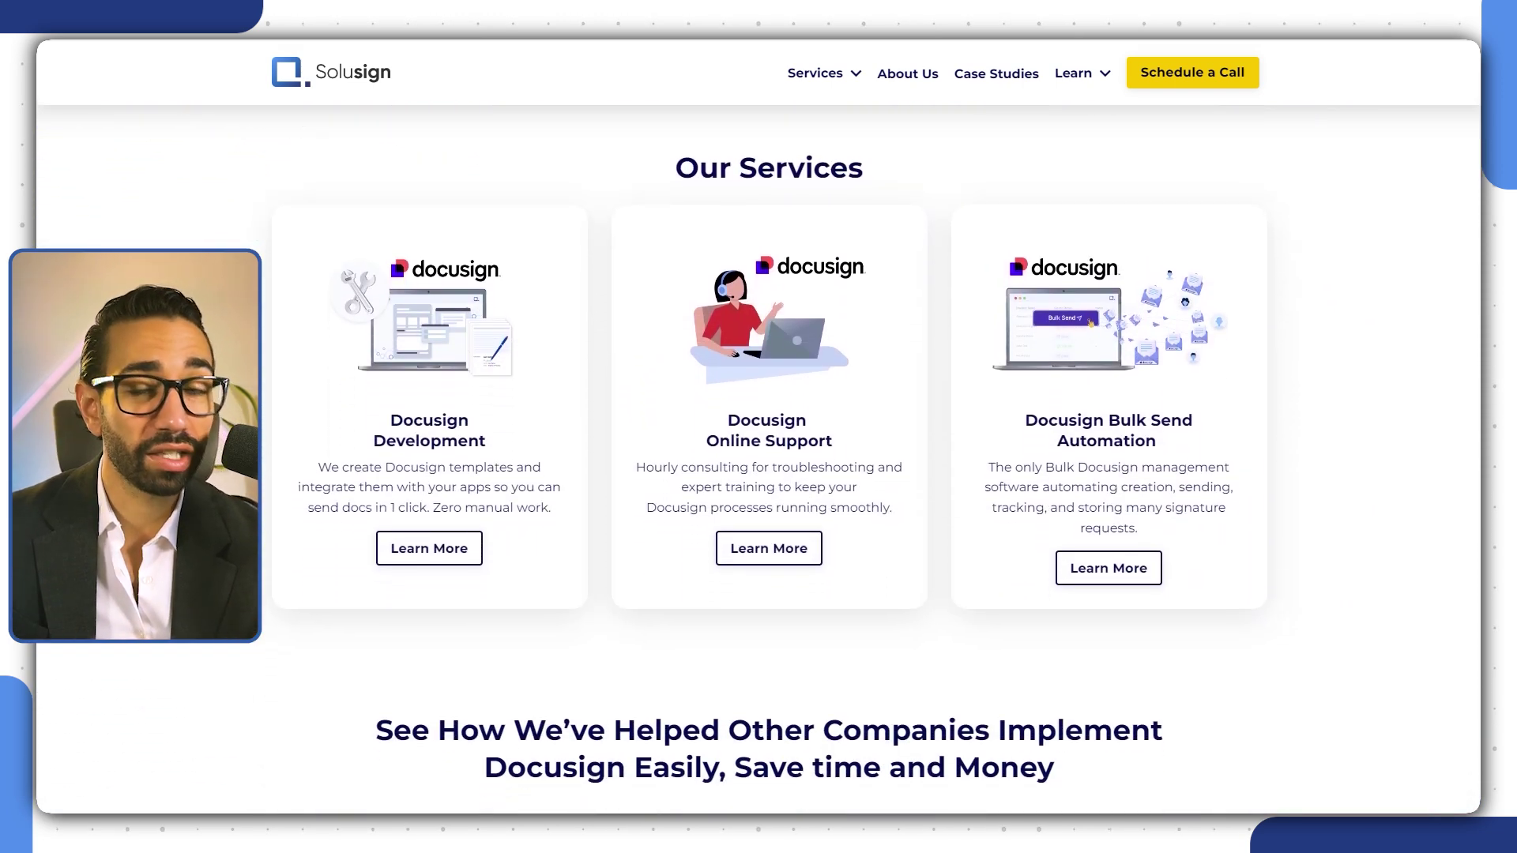
{"action": "scroll", "coordinate": [759, 458], "scroll_direction": "down", "scroll_amount": 8}
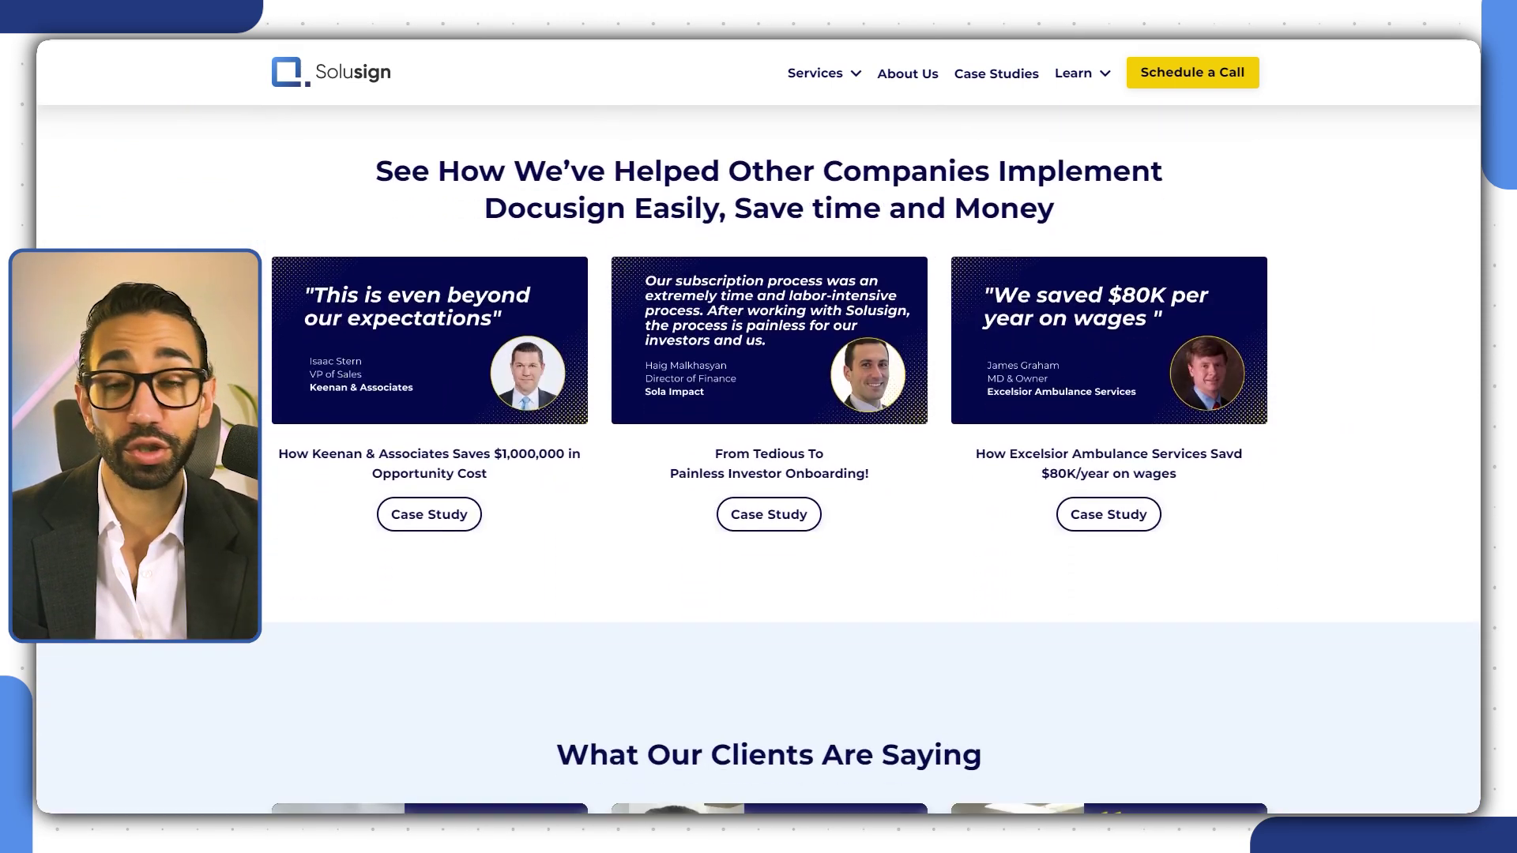
{"action": "scroll", "coordinate": [758, 458], "scroll_direction": "down", "scroll_amount": 8}
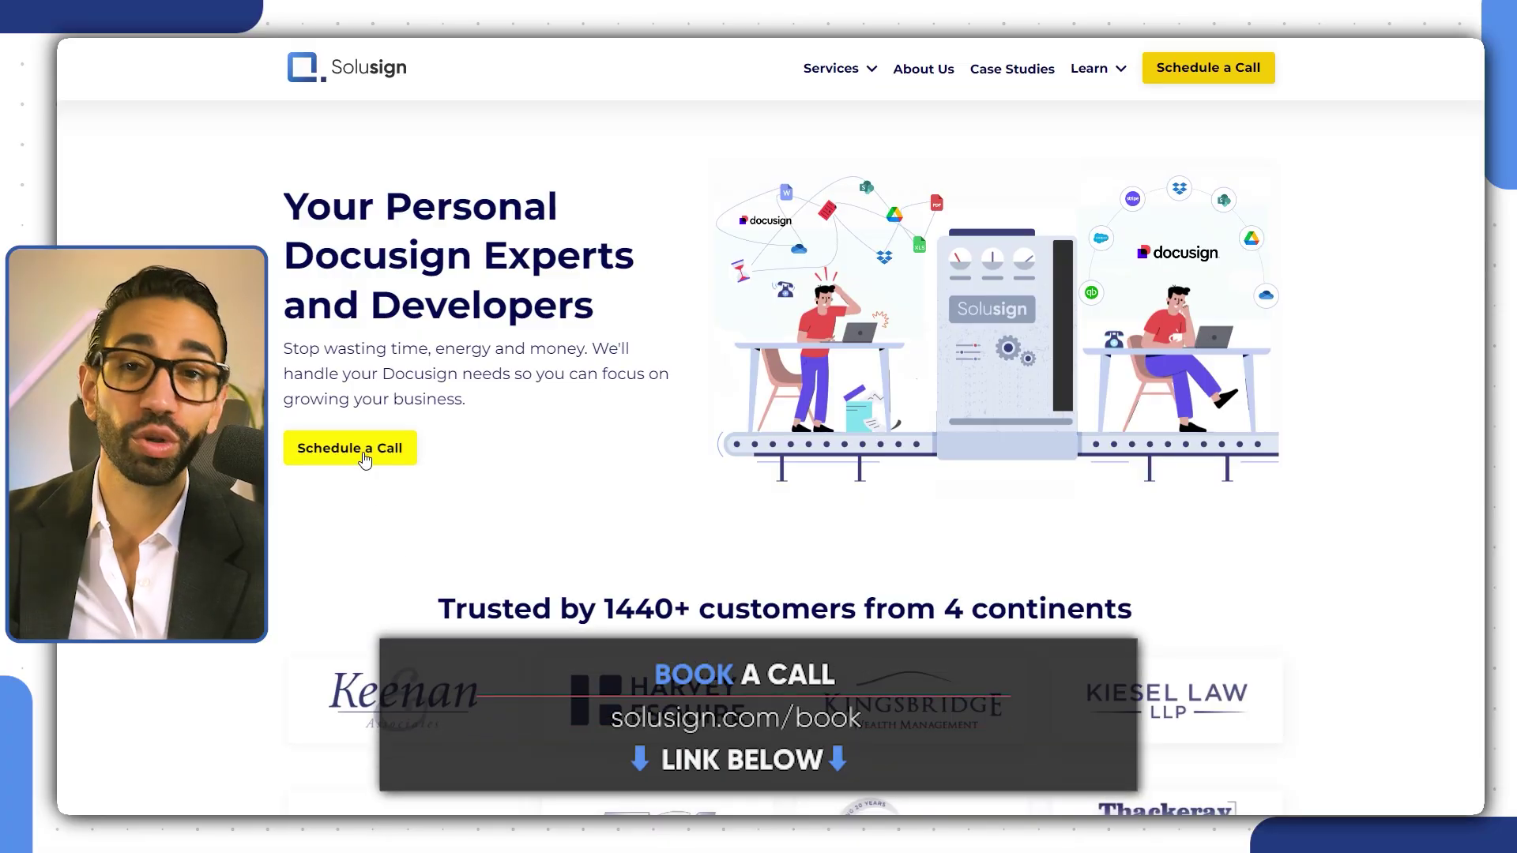
{"action": "left_click", "coordinate": [364, 456]}
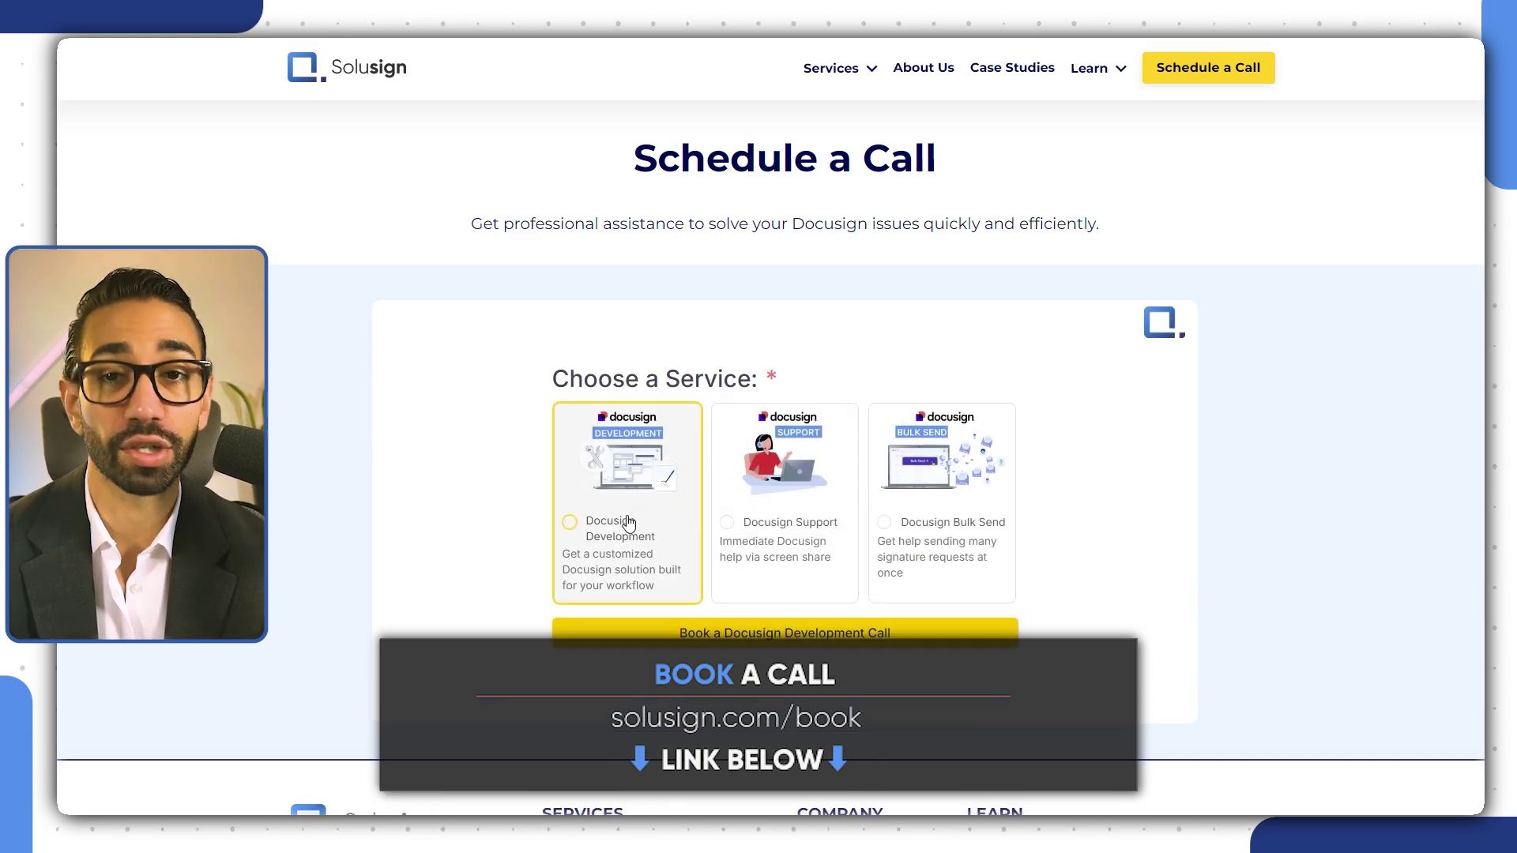
{"action": "left_click", "coordinate": [628, 523]}
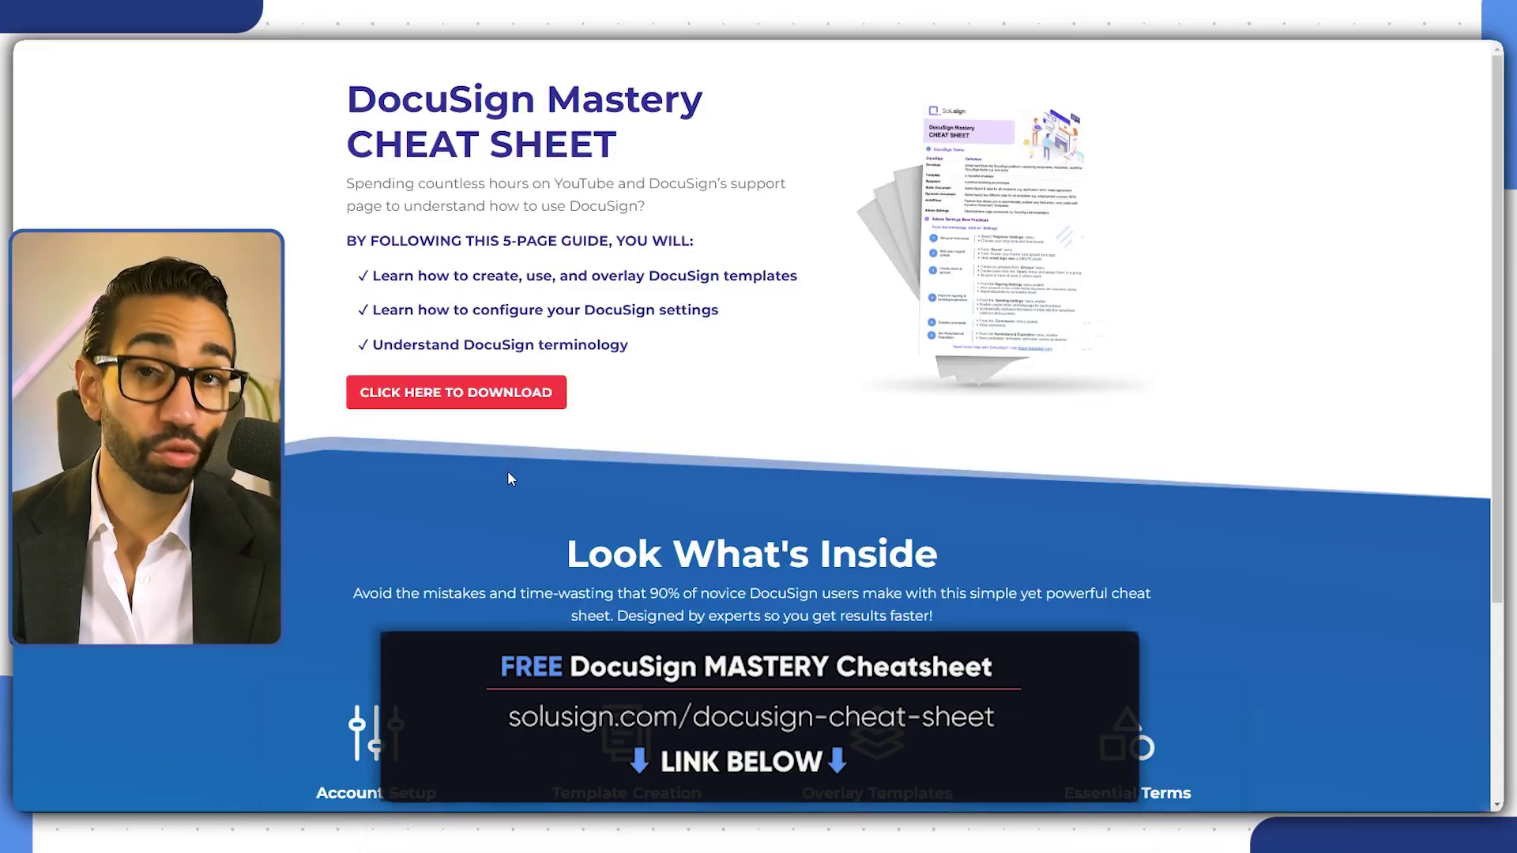
{"action": "left_click", "coordinate": [493, 405]}
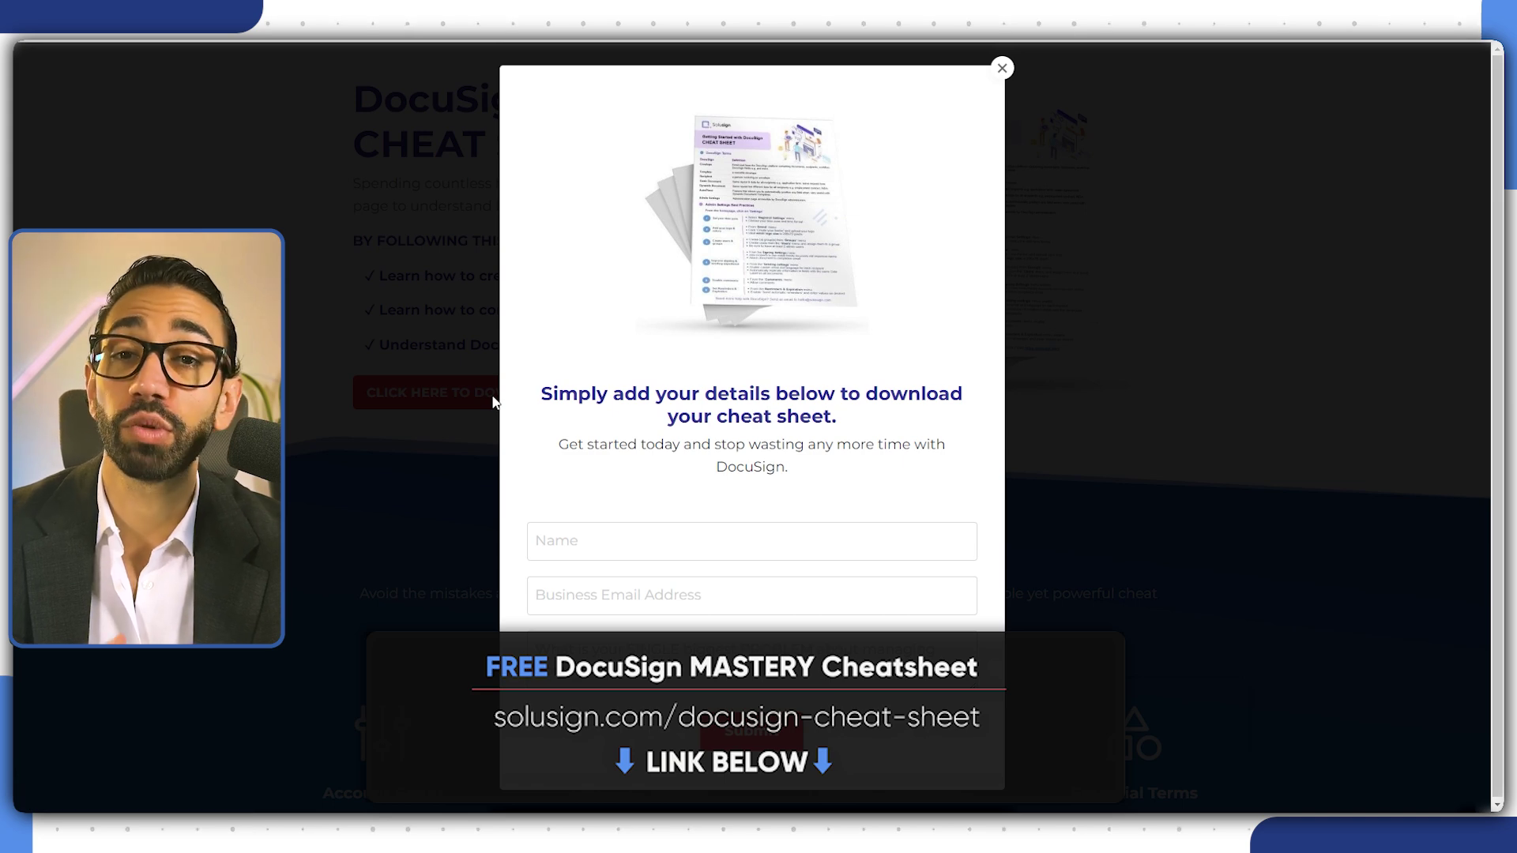
{"action": "left_click", "coordinate": [598, 545]}
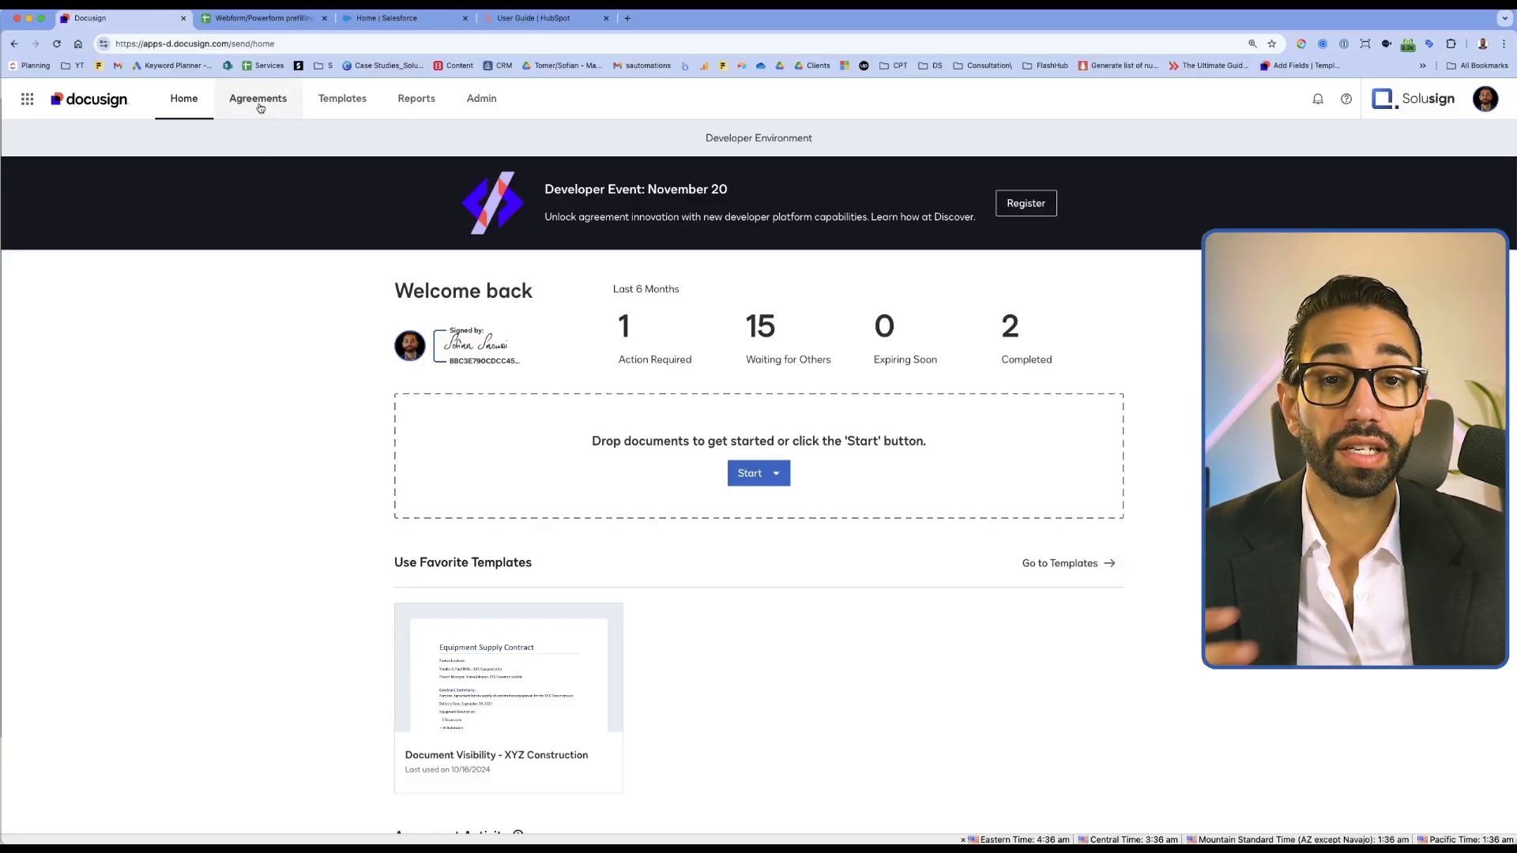
Start a new Send an Envelope from Agreements and fill the first recipient from the suggested contact
{"action": "left_click", "coordinate": [248, 101]}
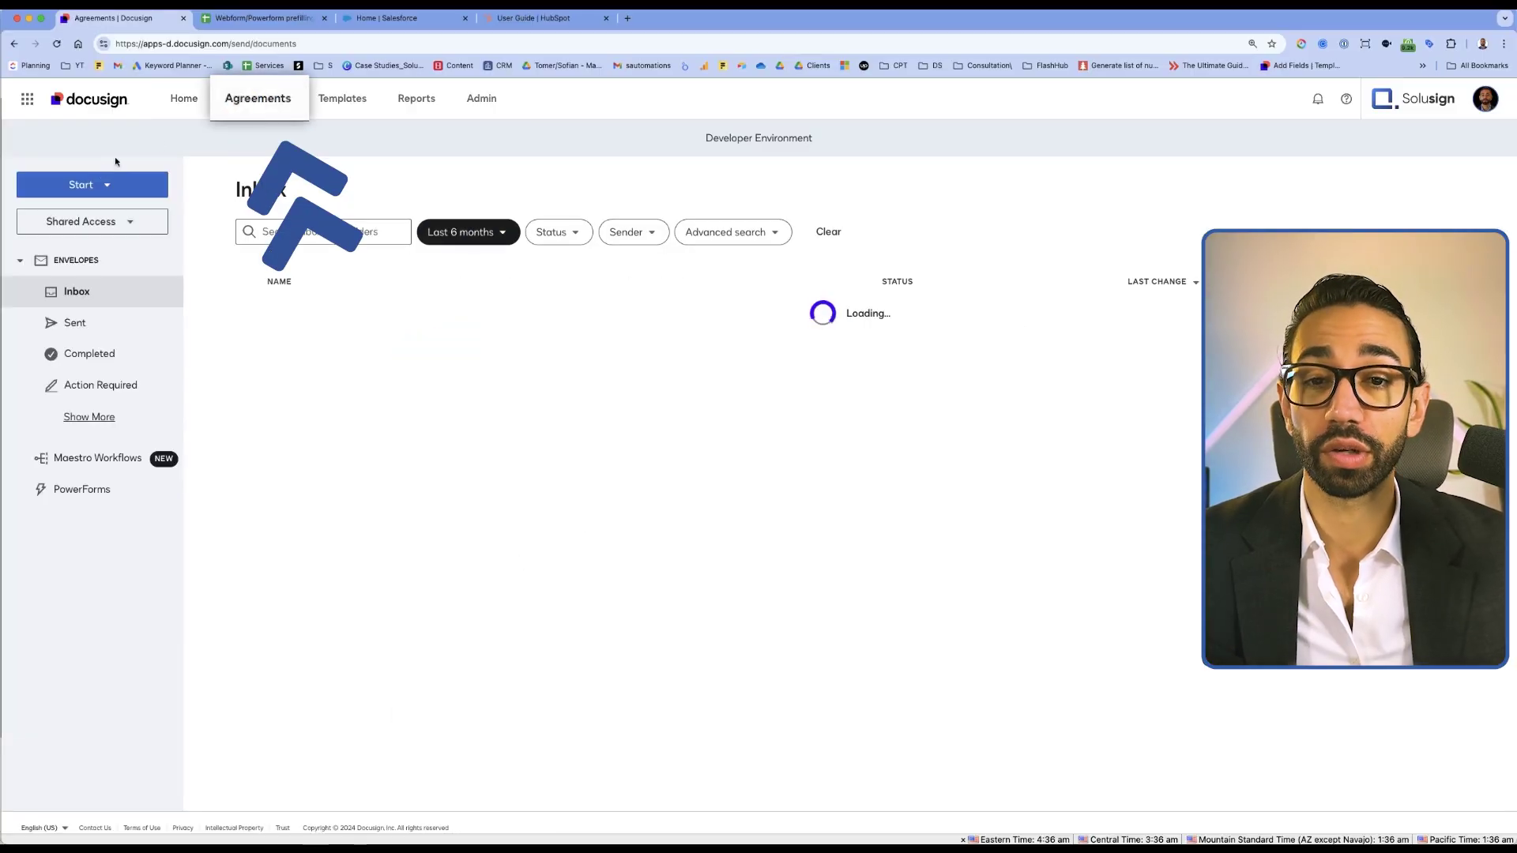
{"action": "left_click", "coordinate": [92, 181]}
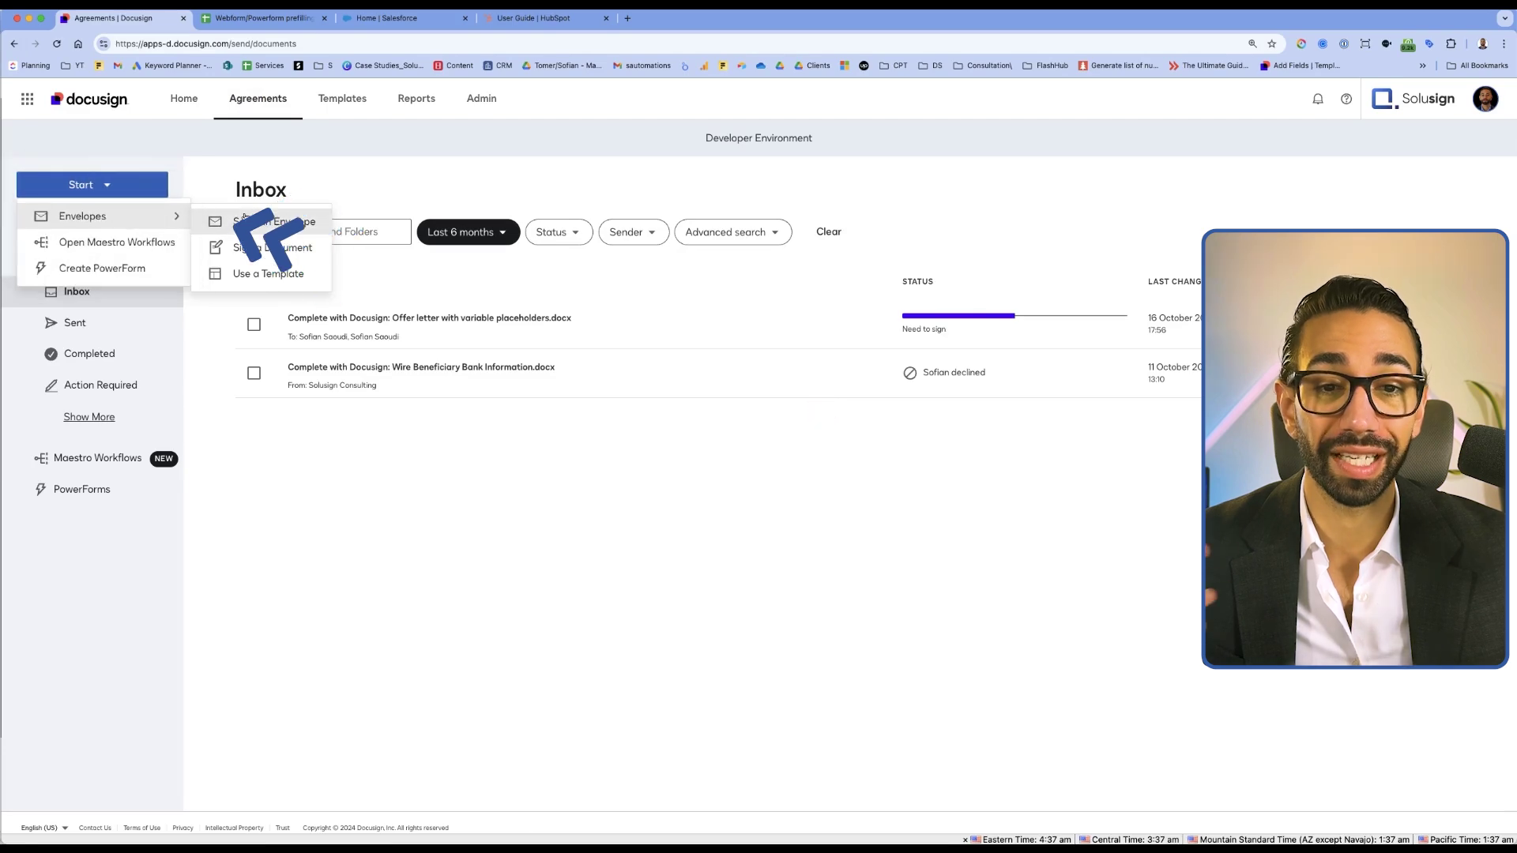
{"action": "left_click", "coordinate": [245, 210]}
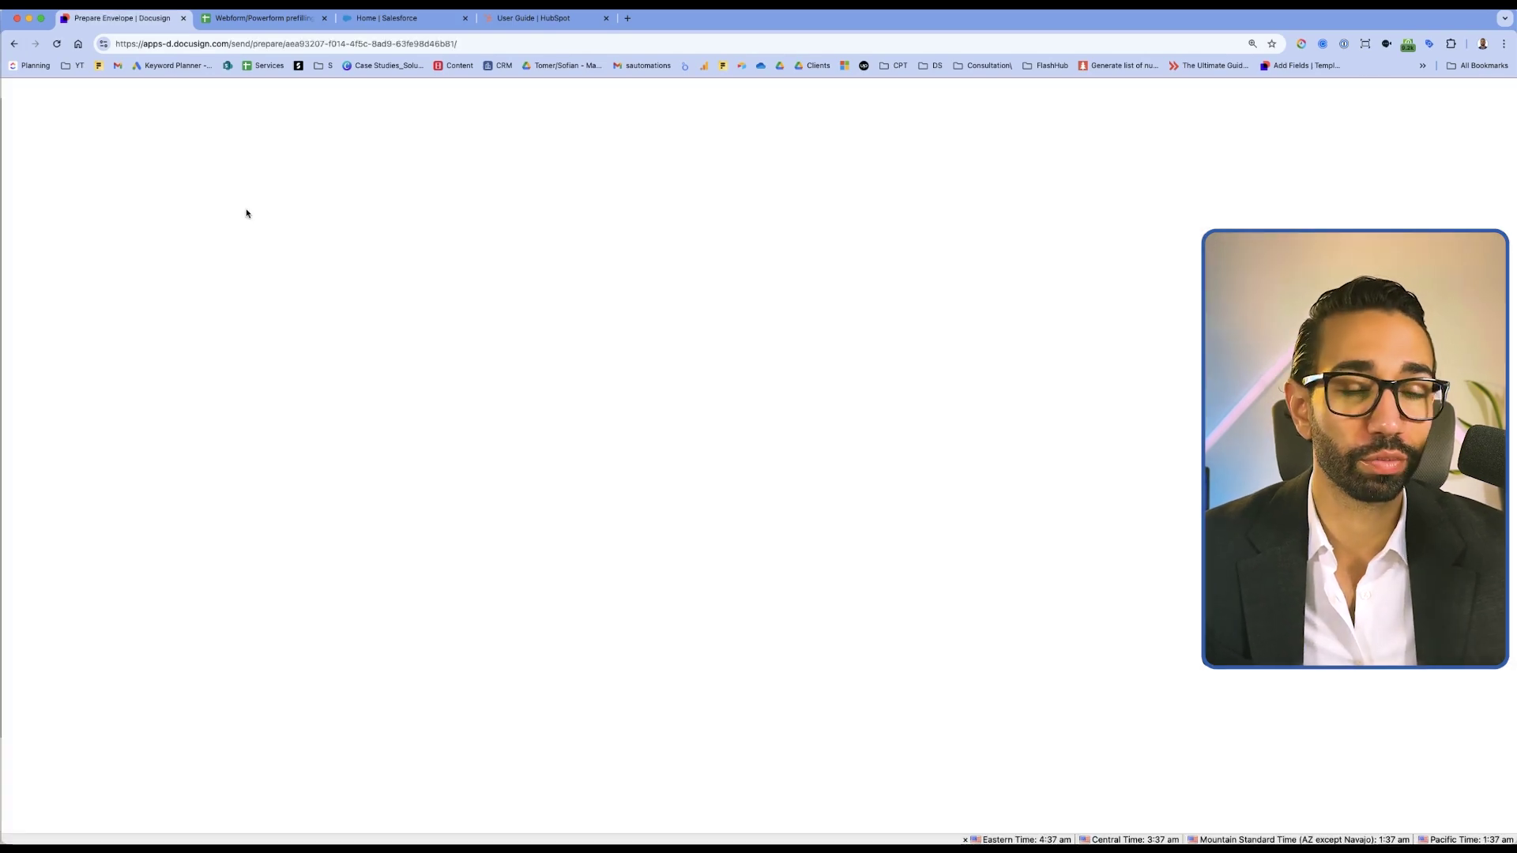
{"action": "left_click", "coordinate": [562, 553]}
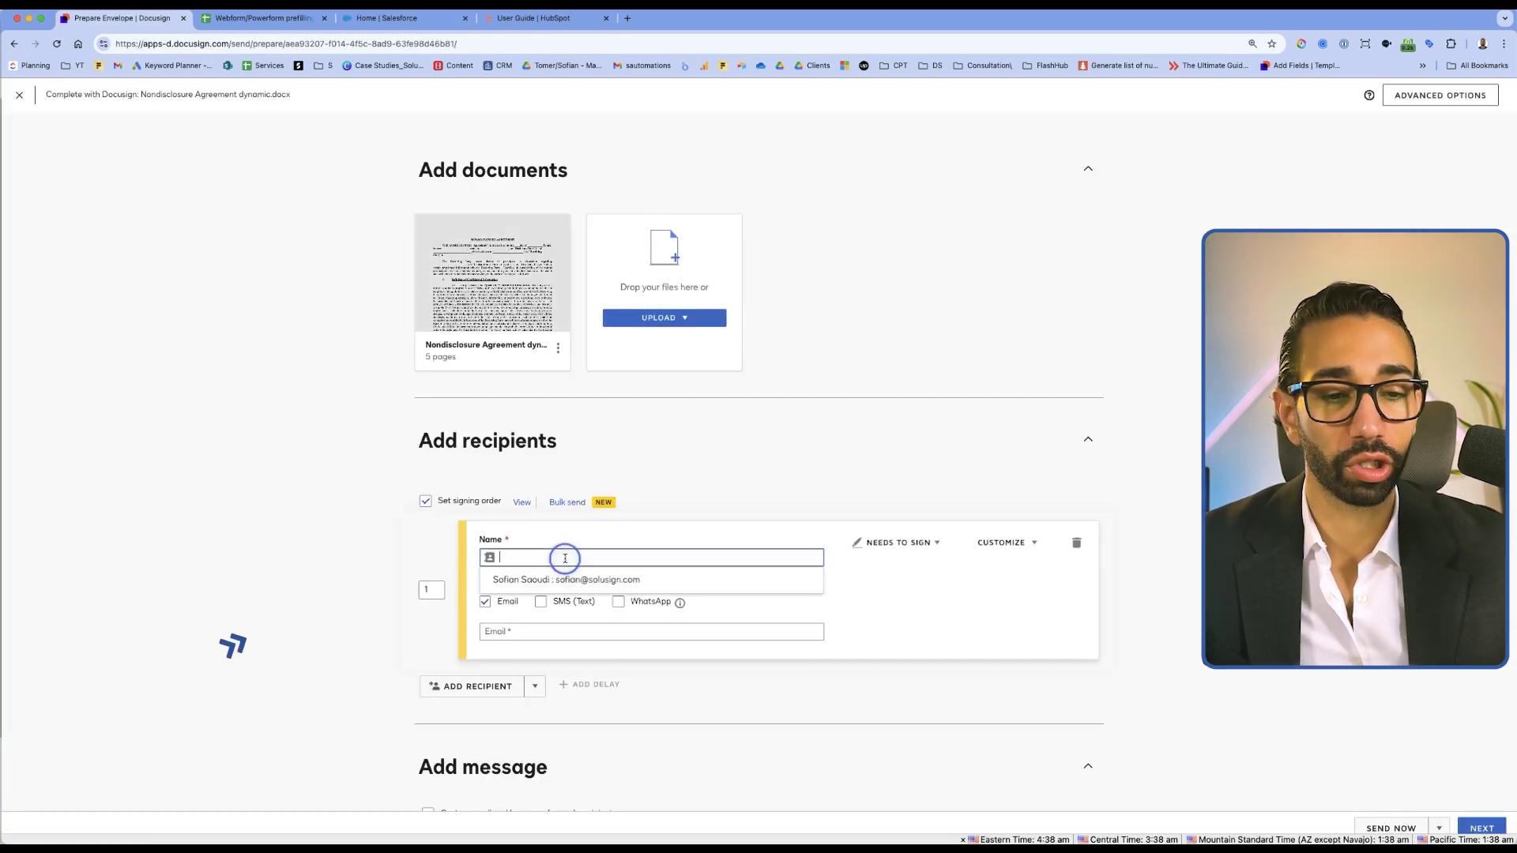
{"action": "left_click", "coordinate": [557, 579]}
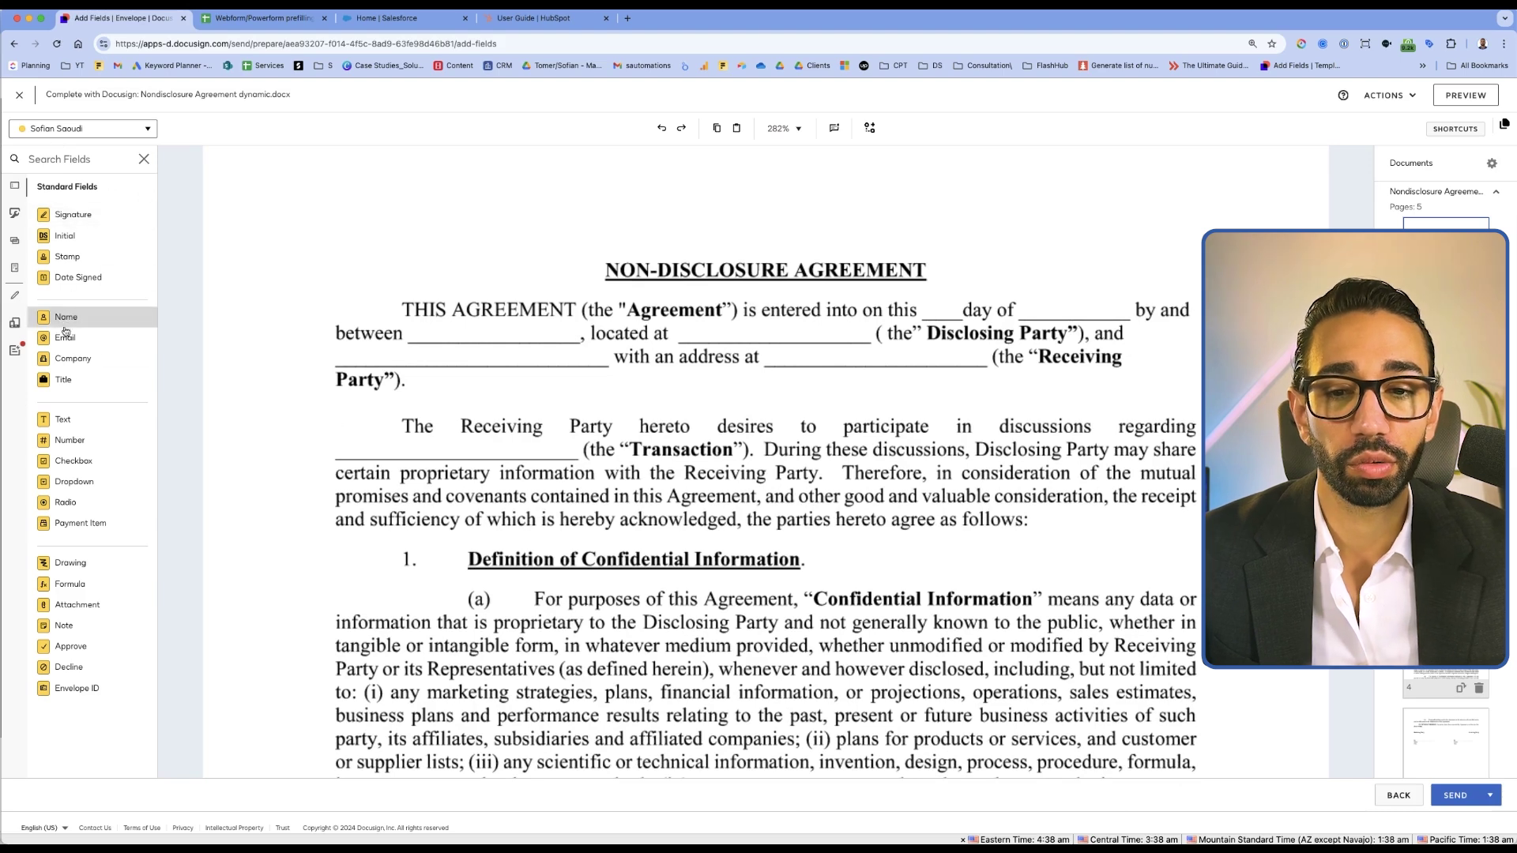
Drop a Text field on the first 'between' blank and prefill it with 'ABC Capital'
{"action": "left_click_drag", "start_coordinate": [70, 417], "coordinate": [412, 332]}
{"action": "left_click", "coordinate": [471, 335]}
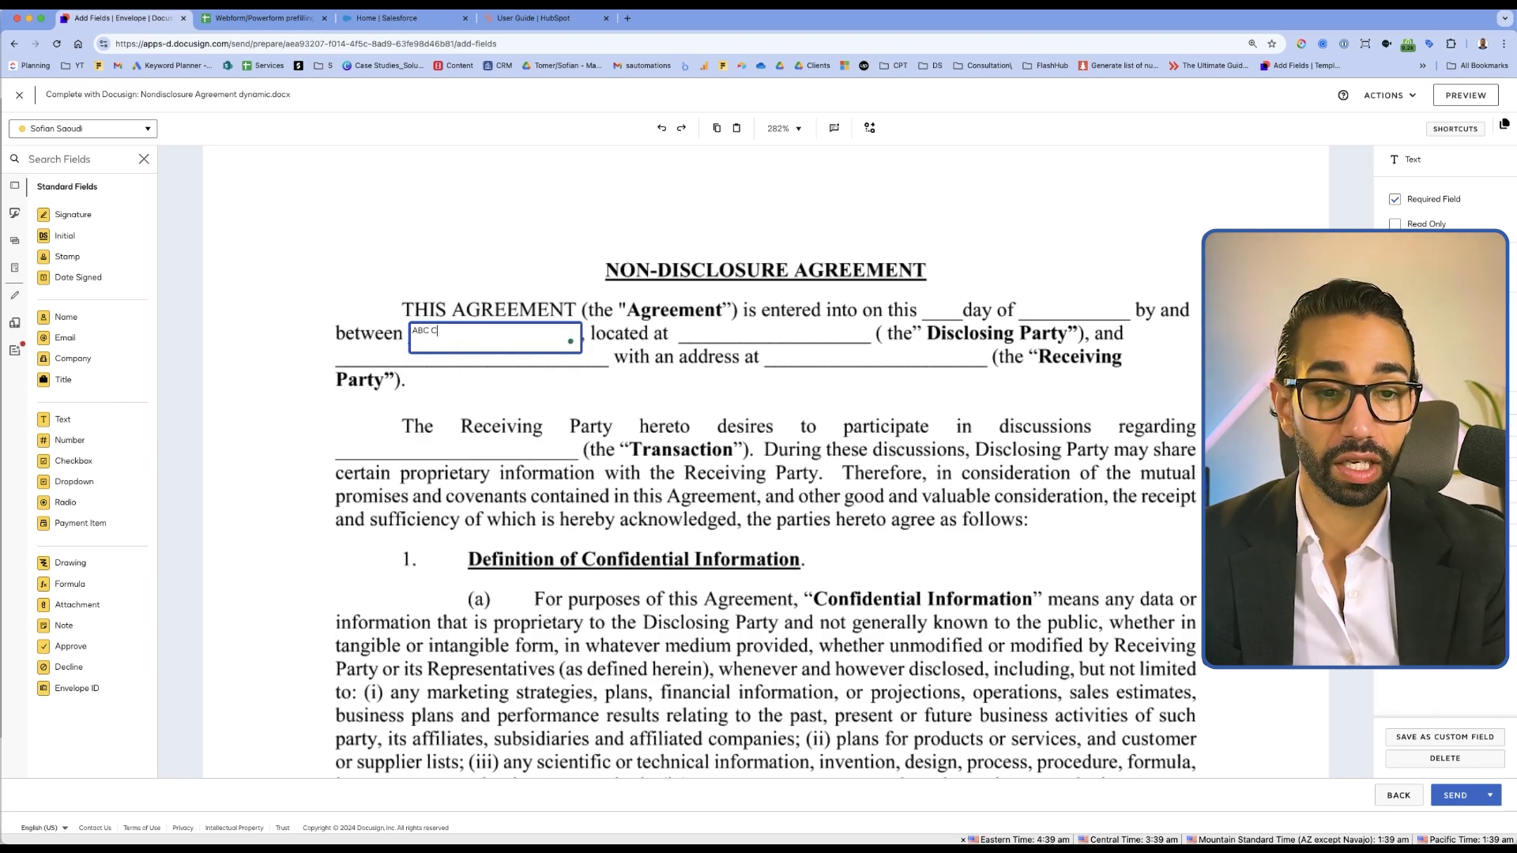
{"action": "type", "text": "ABC Capital"}
{"action": "key", "text": "Escape"}
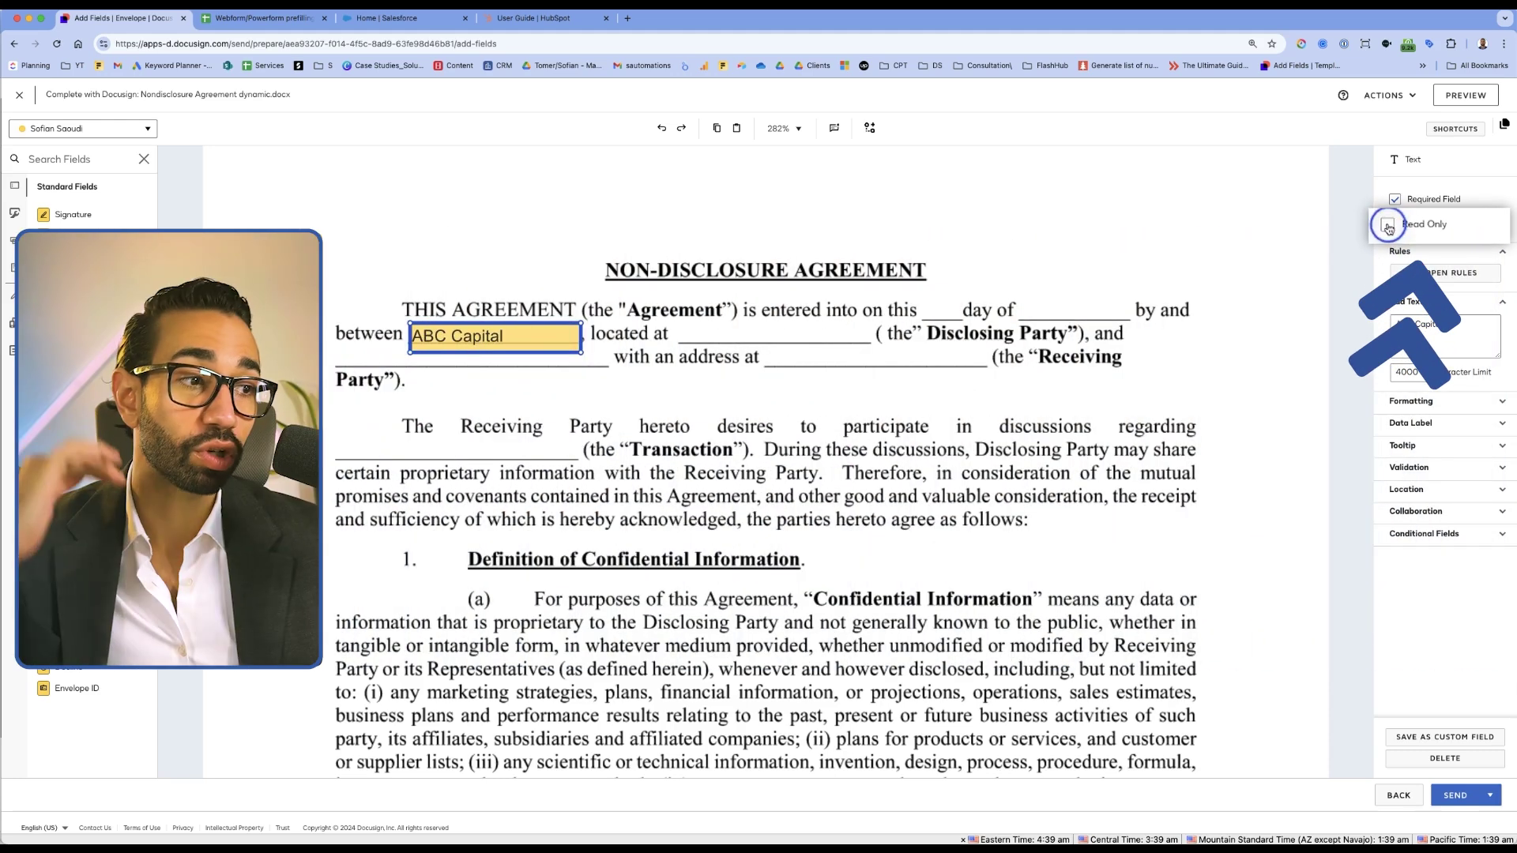
{"action": "left_click", "coordinate": [1197, 261]}
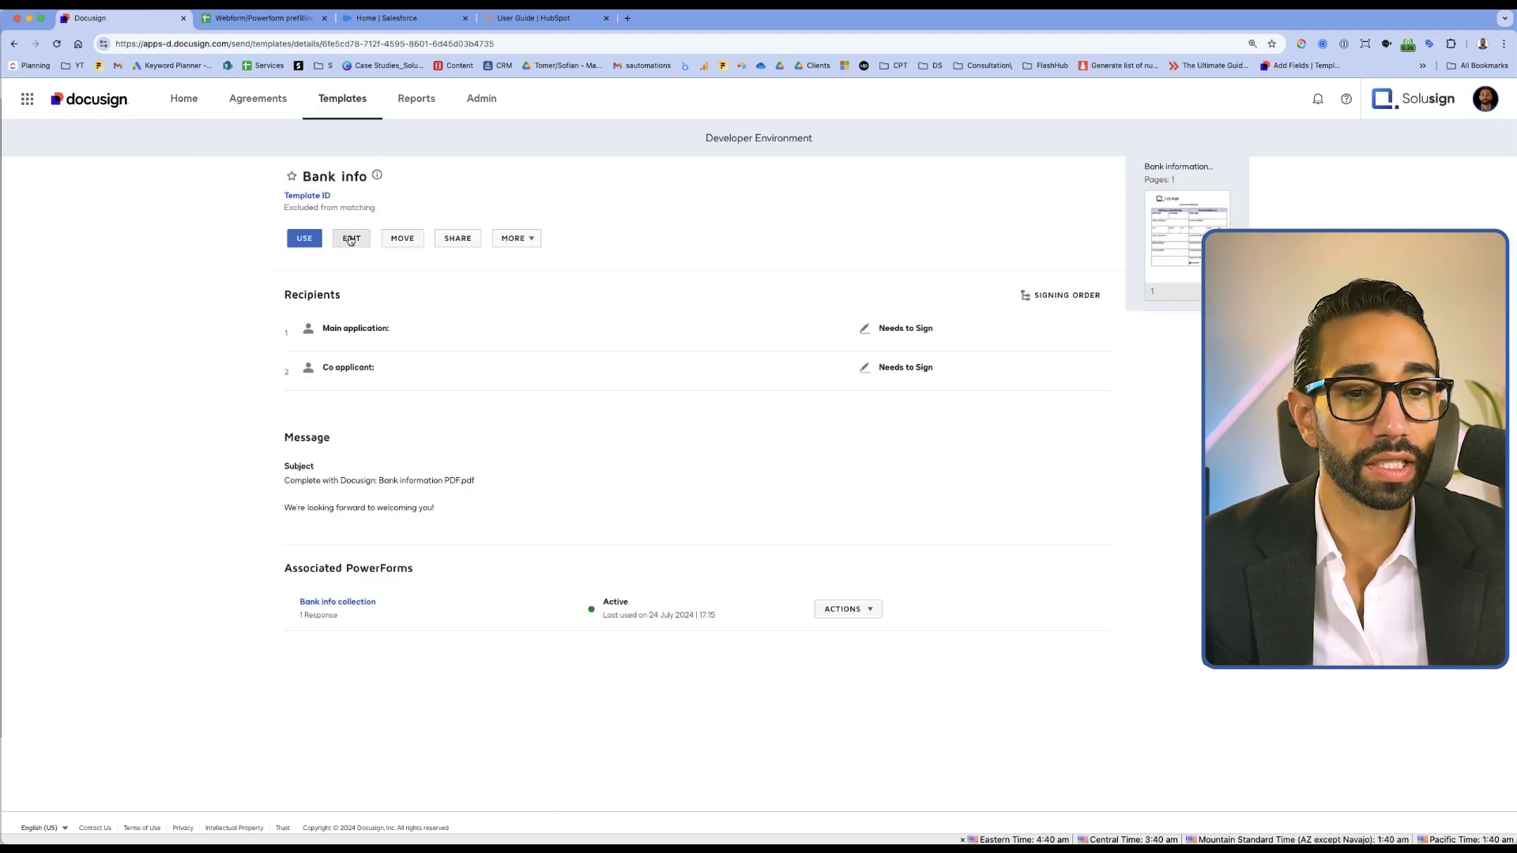
Use the Bank info template, fill the co-applicant from the suggested contact, and switch to Advanced Edit
{"action": "left_click", "coordinate": [302, 240]}
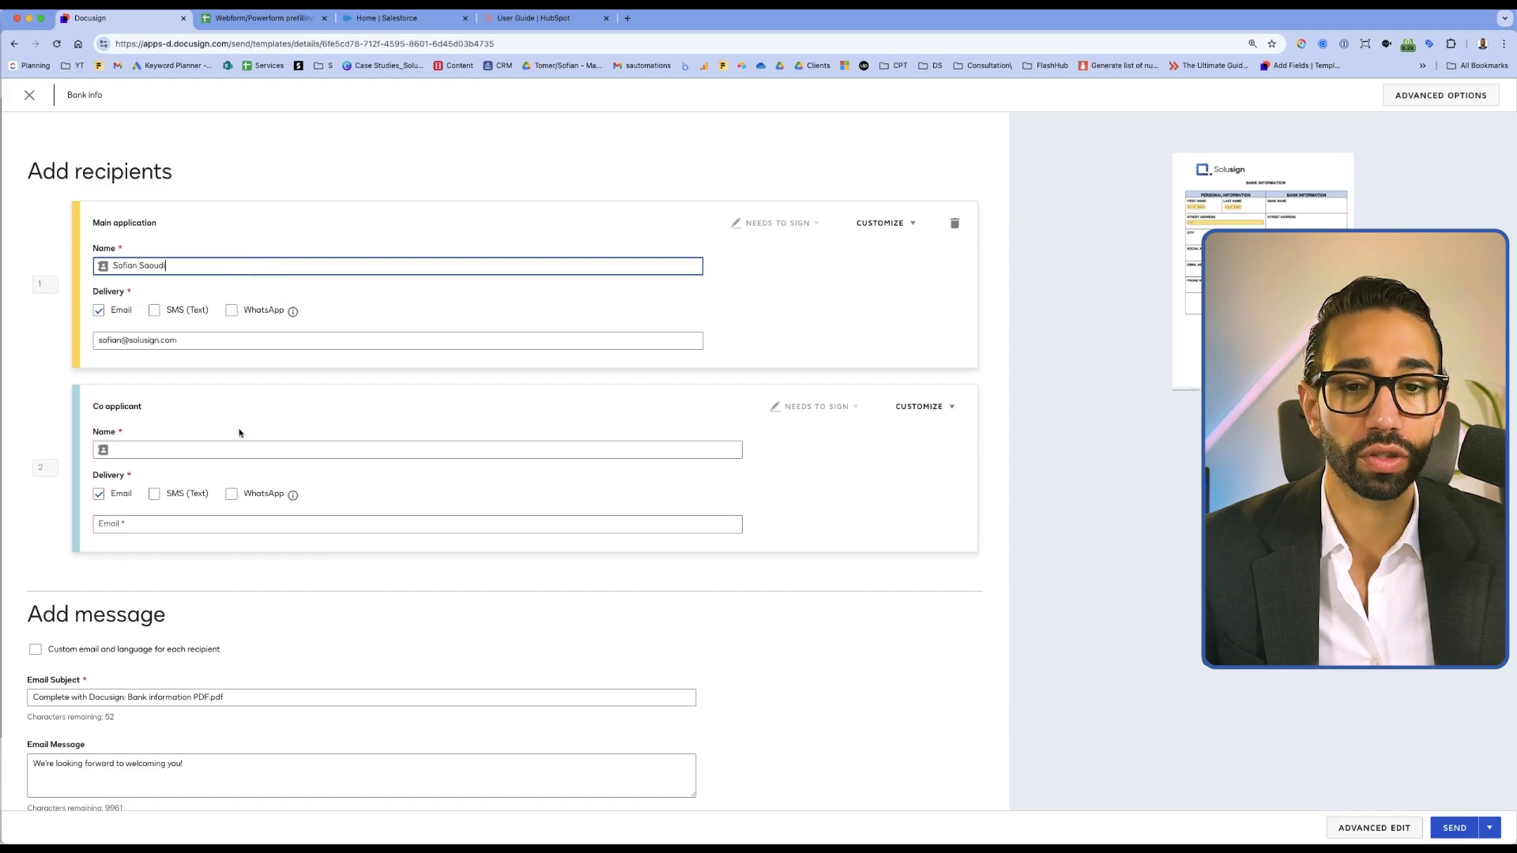
{"action": "left_click", "coordinate": [218, 448]}
{"action": "left_click", "coordinate": [220, 472]}
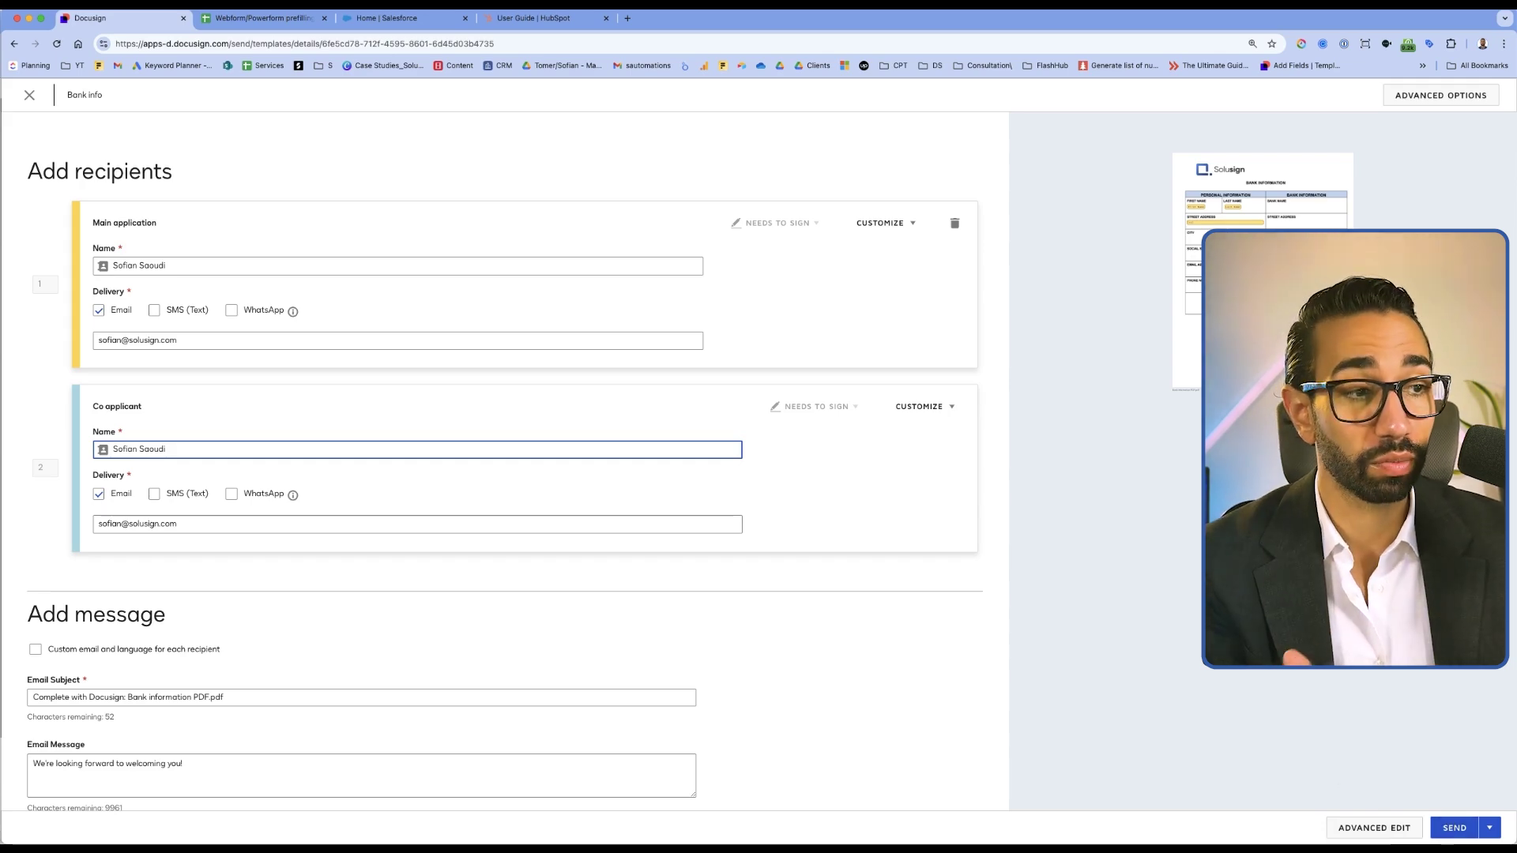
{"action": "left_click", "coordinate": [1375, 829]}
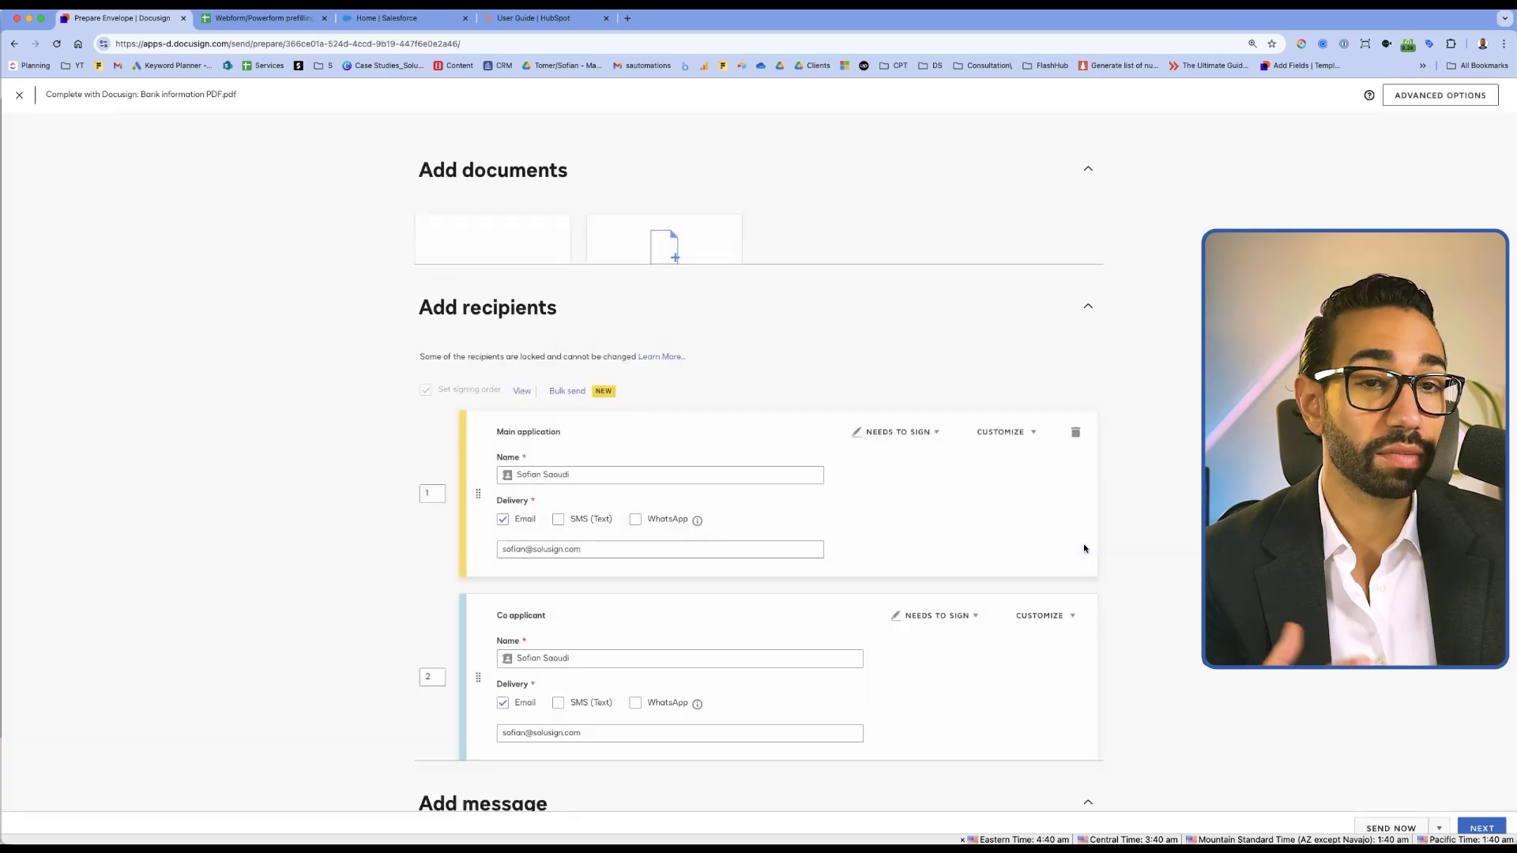
Continue to the document, then work through the street address field and the State options
{"action": "scroll", "coordinate": [765, 382], "scroll_direction": "down", "scroll_amount": 7}
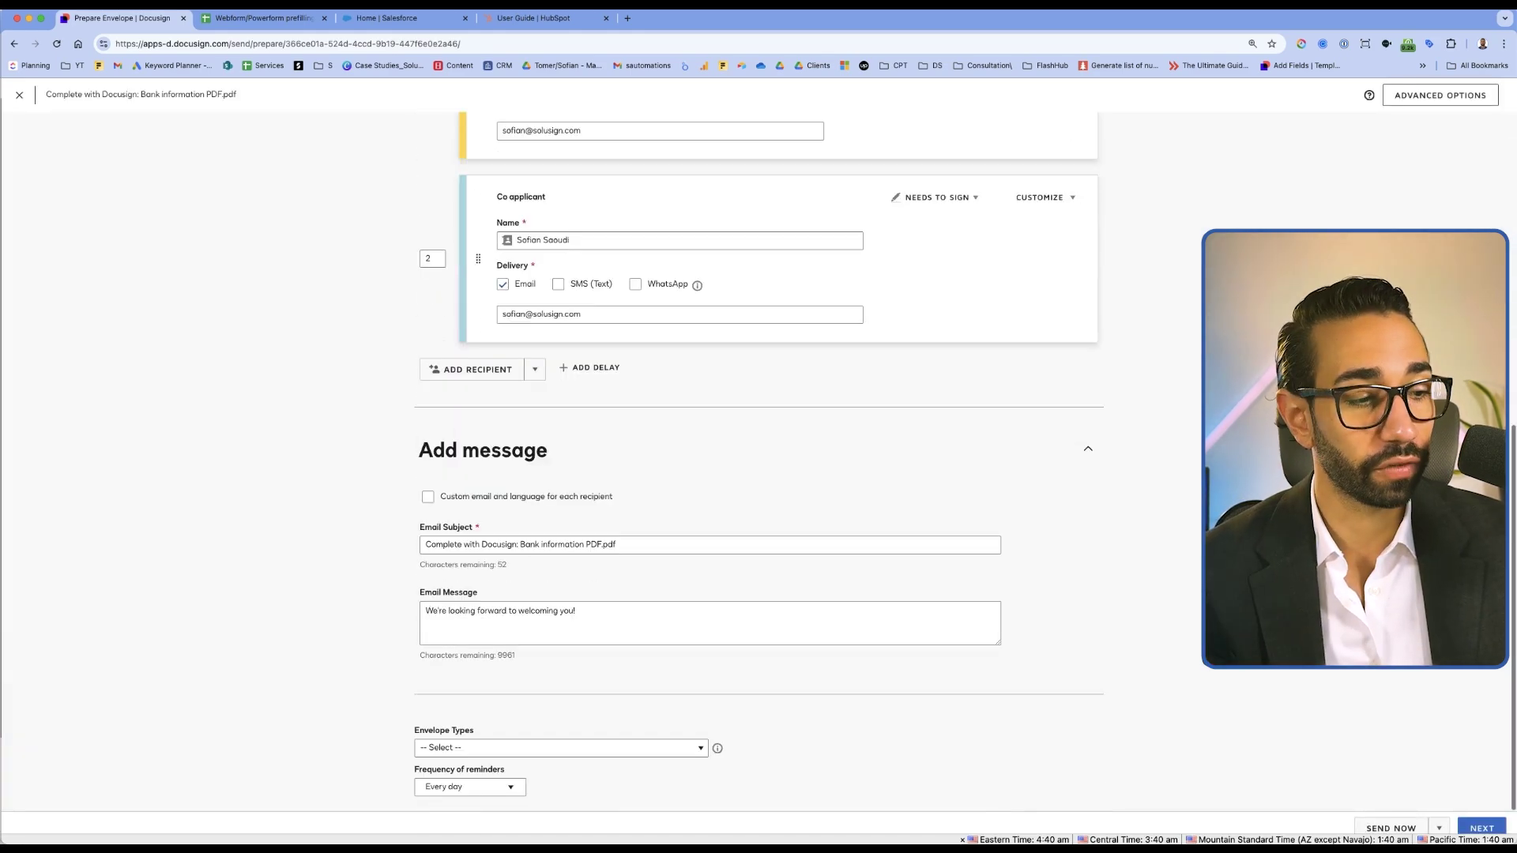
{"action": "left_click", "coordinate": [1499, 827]}
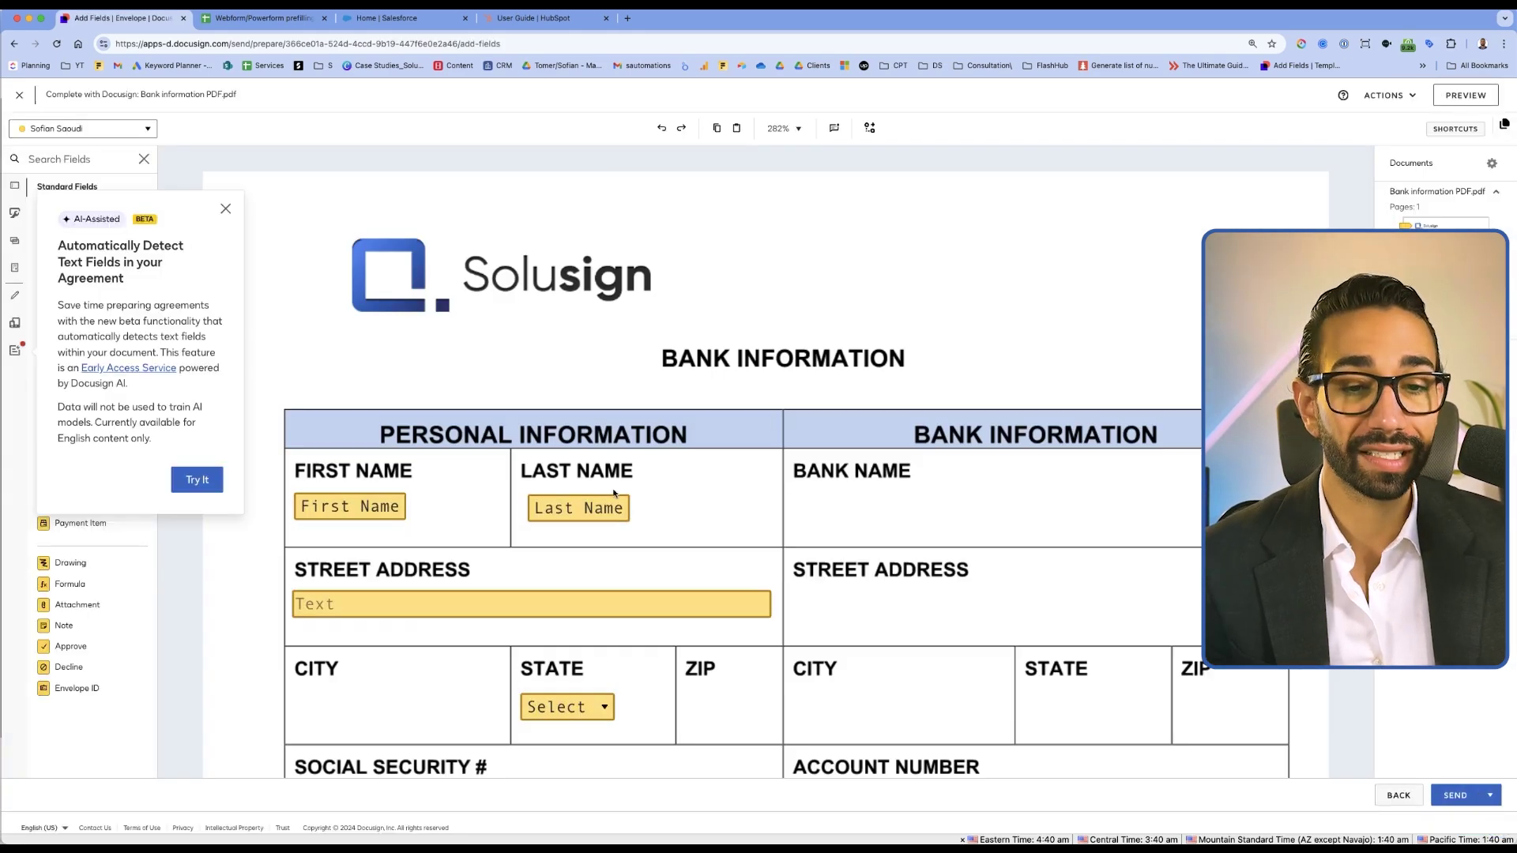
{"action": "scroll", "coordinate": [614, 493], "scroll_direction": "down", "scroll_amount": 5}
{"action": "left_click", "coordinate": [324, 237]}
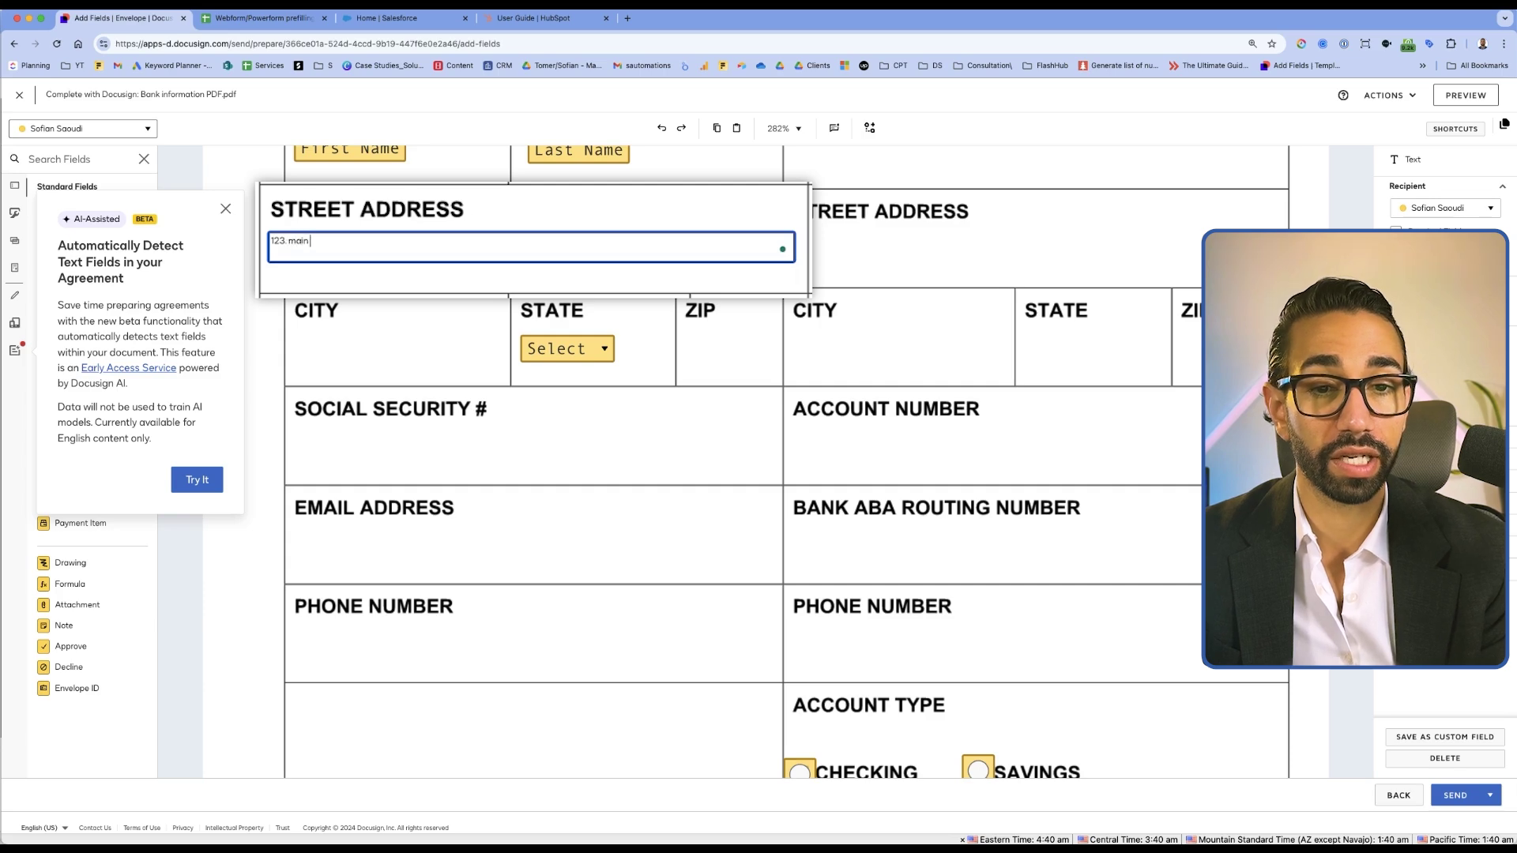
{"action": "left_click", "coordinate": [390, 359]}
{"action": "left_click", "coordinate": [566, 348]}
{"action": "left_click", "coordinate": [565, 351]}
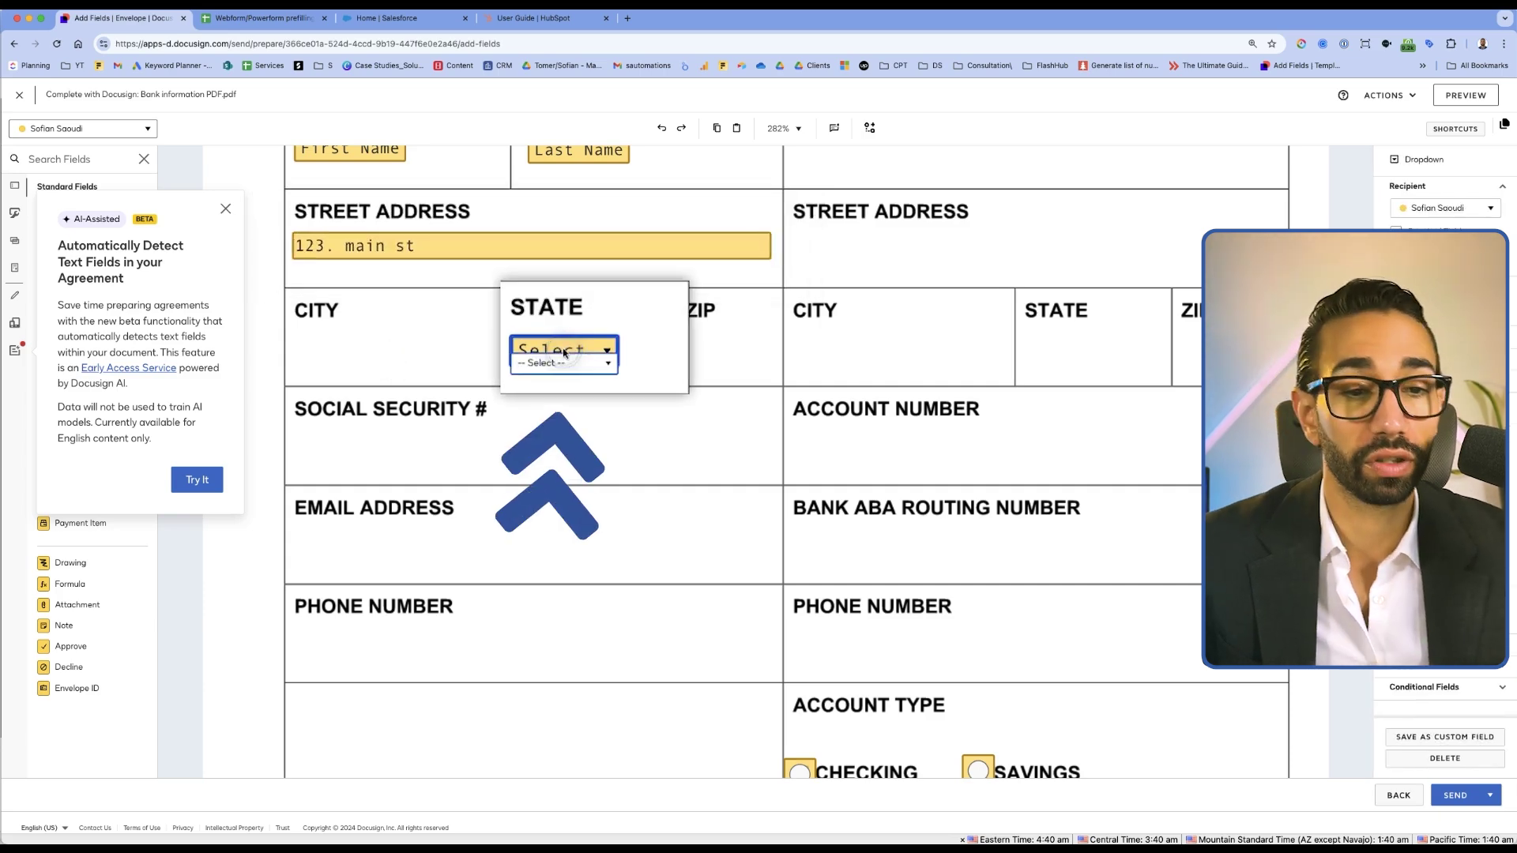
{"action": "left_click", "coordinate": [566, 363]}
Check the Account Type choices and send the envelope with SEND WITHOUT FIELDS
{"action": "scroll", "coordinate": [741, 437], "scroll_direction": "down", "scroll_amount": 3}
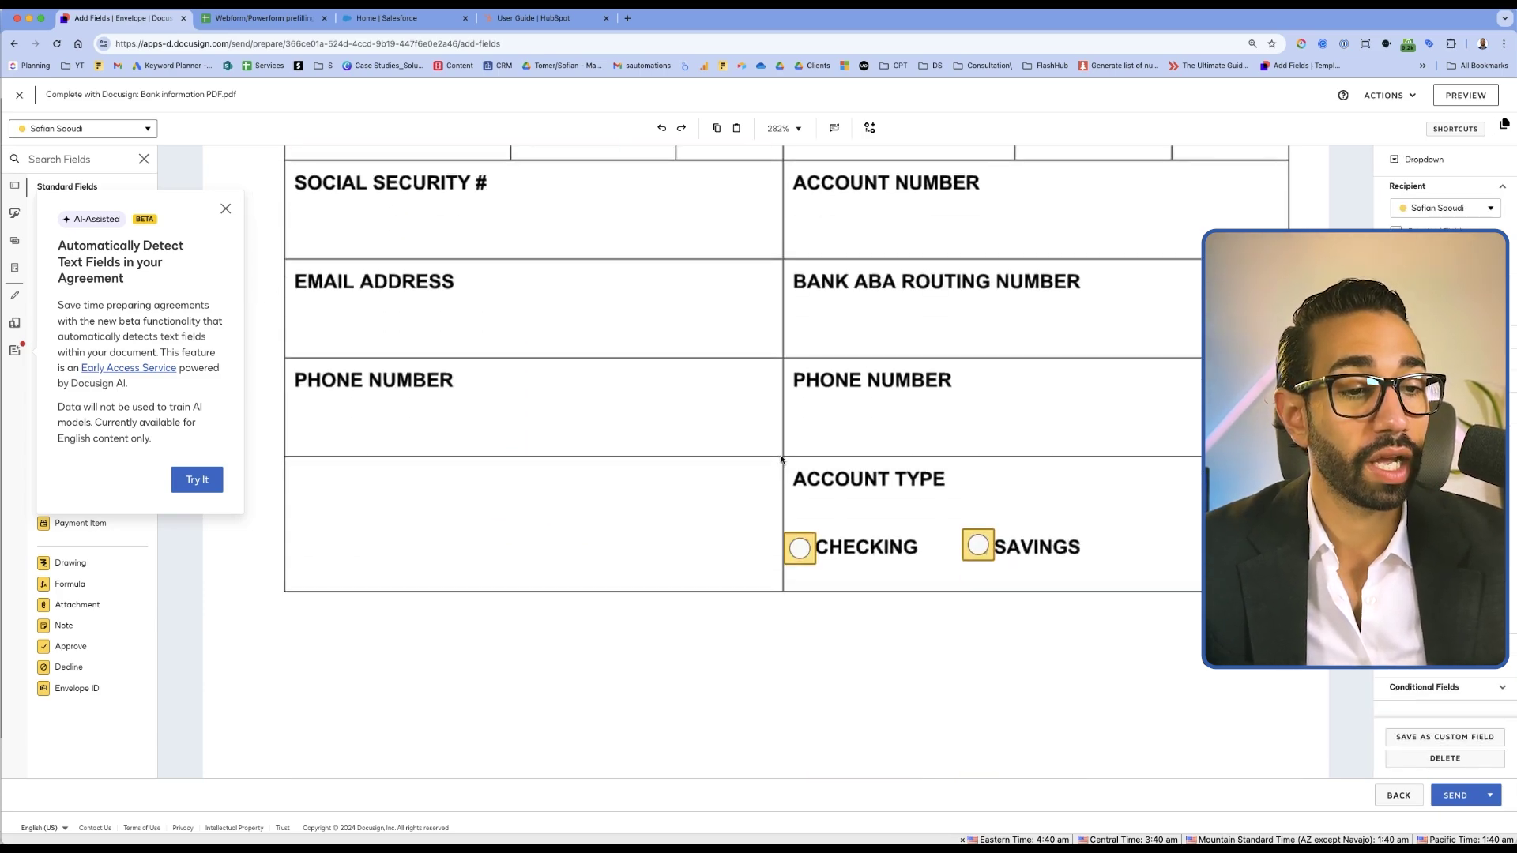
{"action": "left_click", "coordinate": [817, 528]}
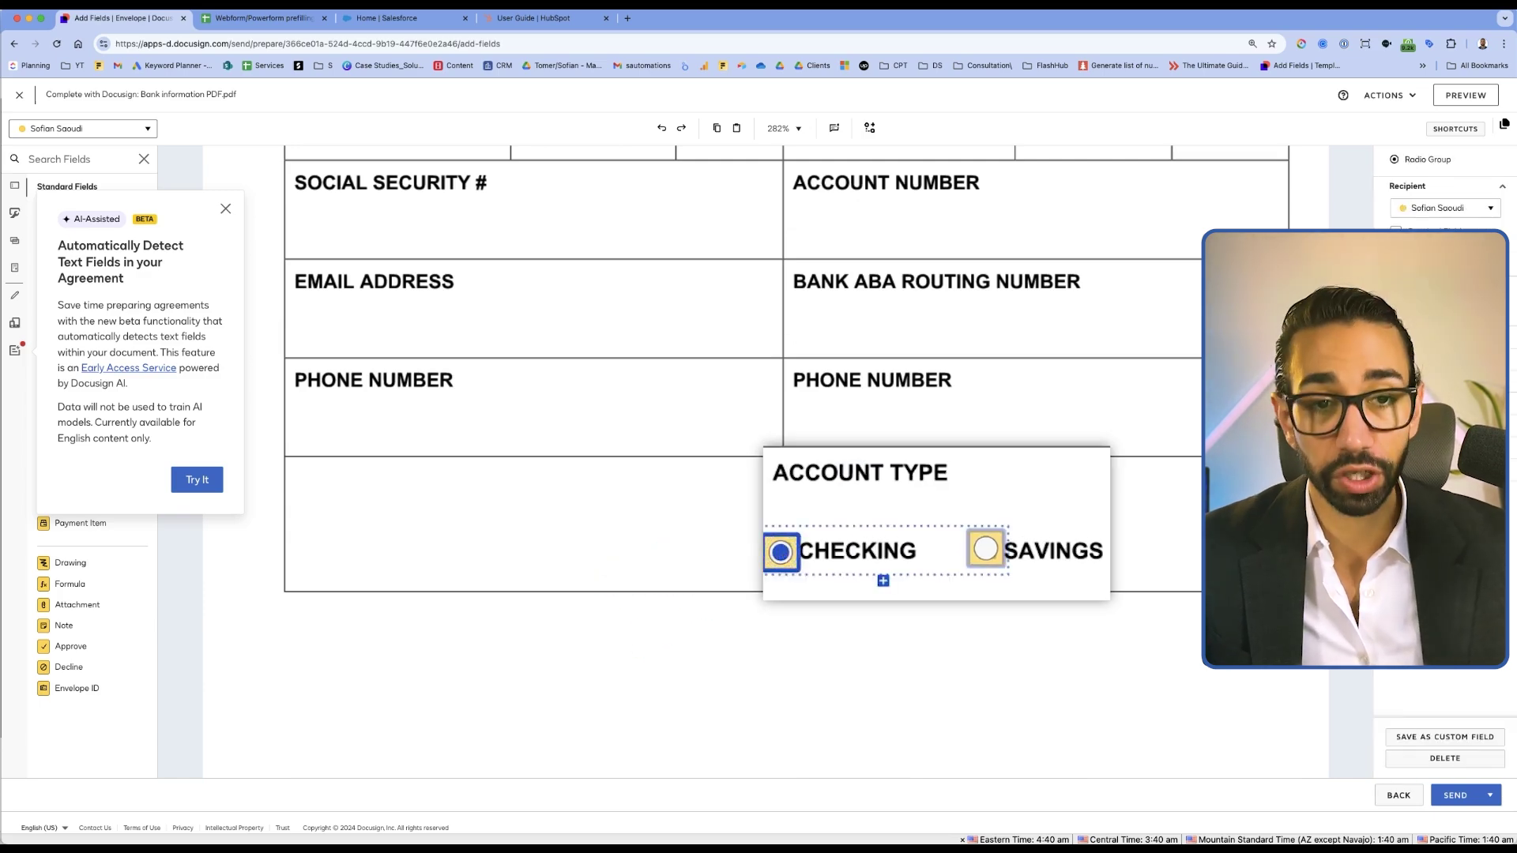
{"action": "left_click", "coordinate": [754, 544]}
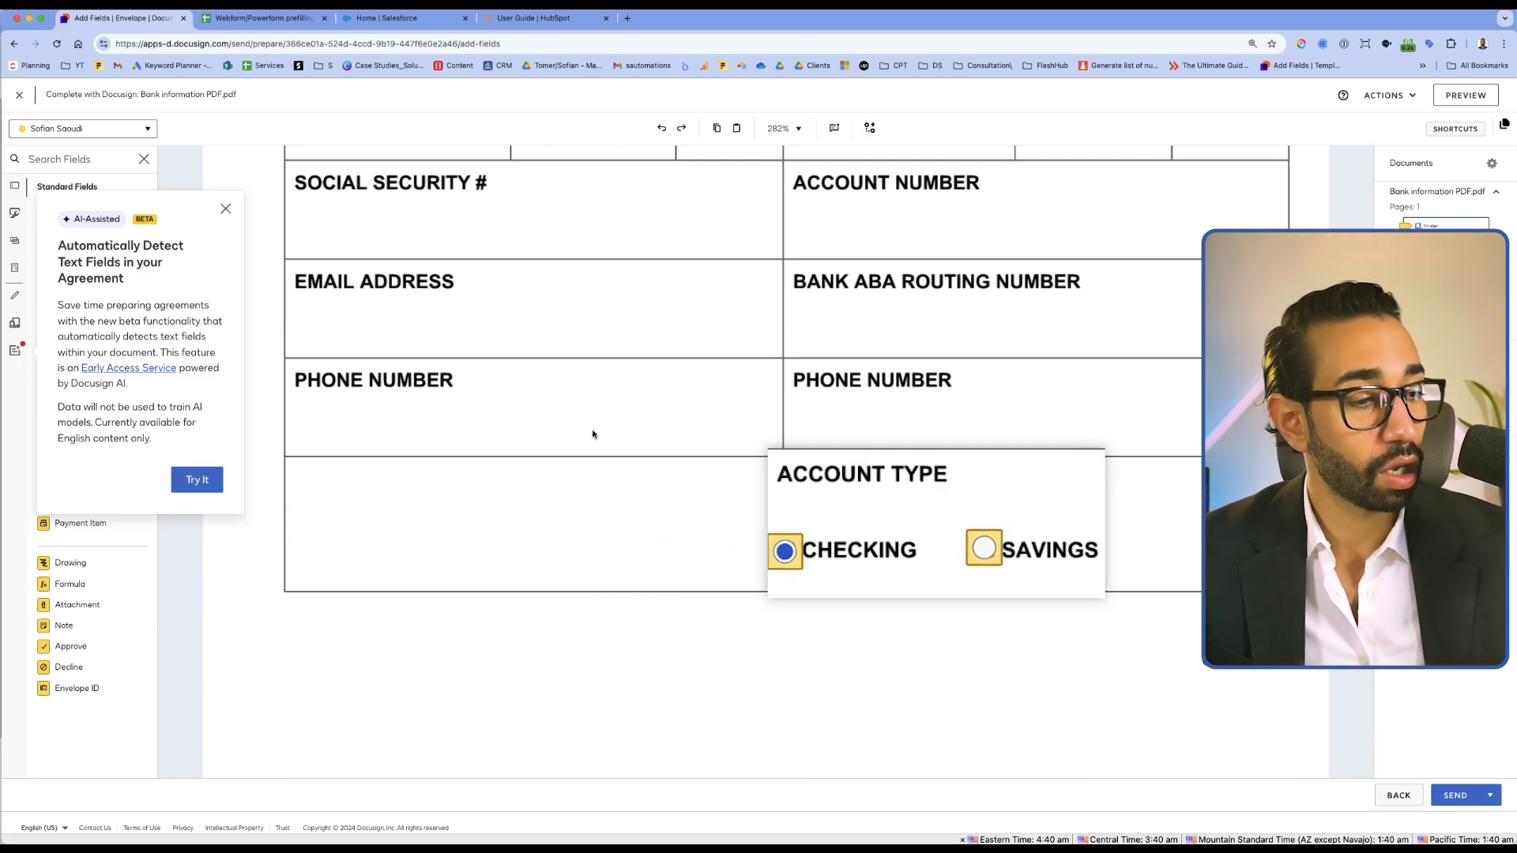
{"action": "left_click", "coordinate": [1458, 795]}
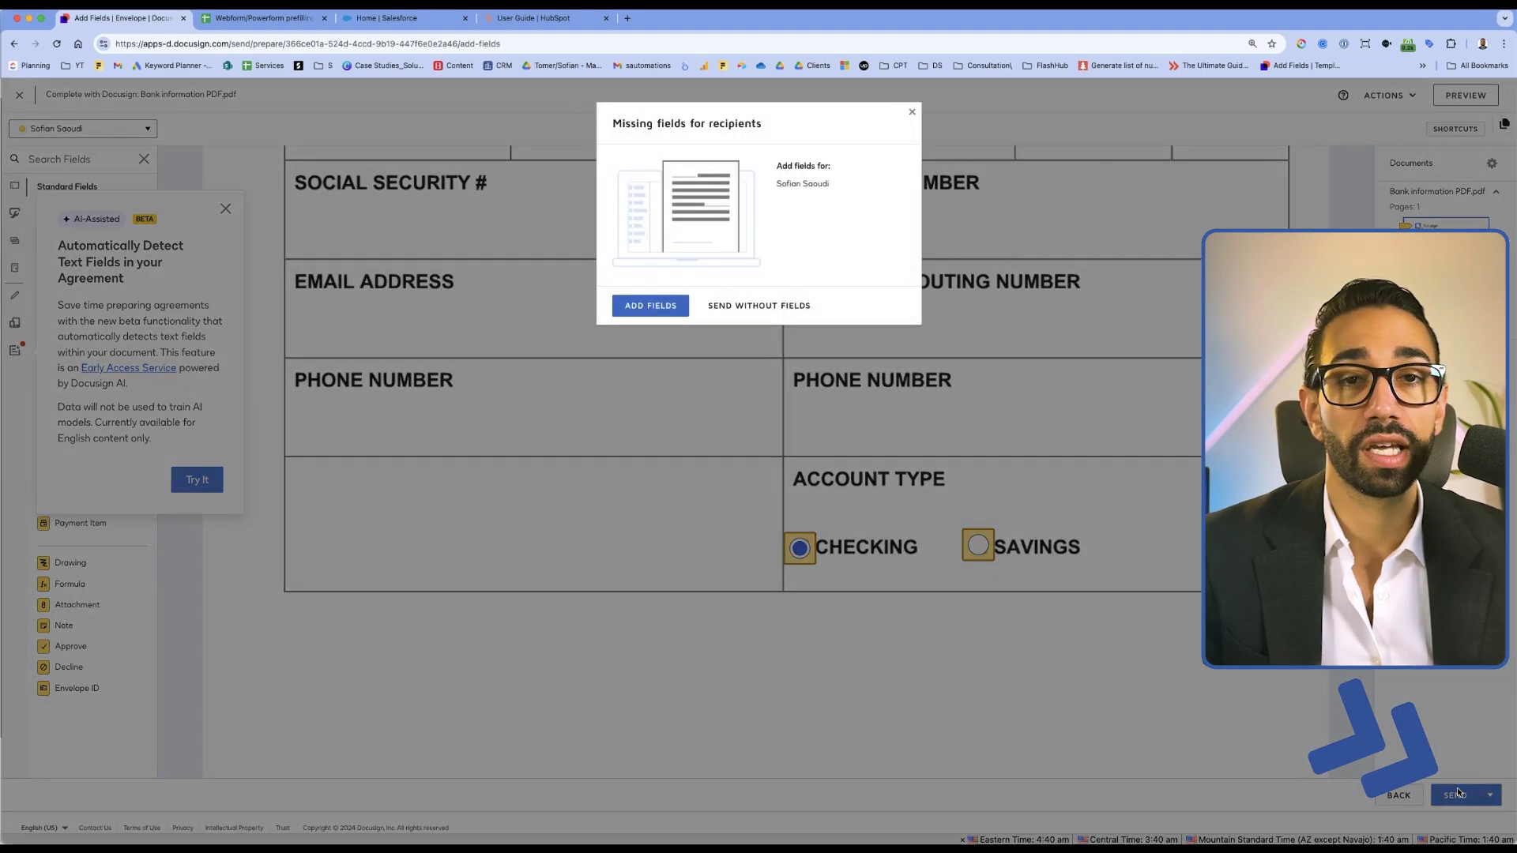
{"action": "left_click", "coordinate": [746, 305]}
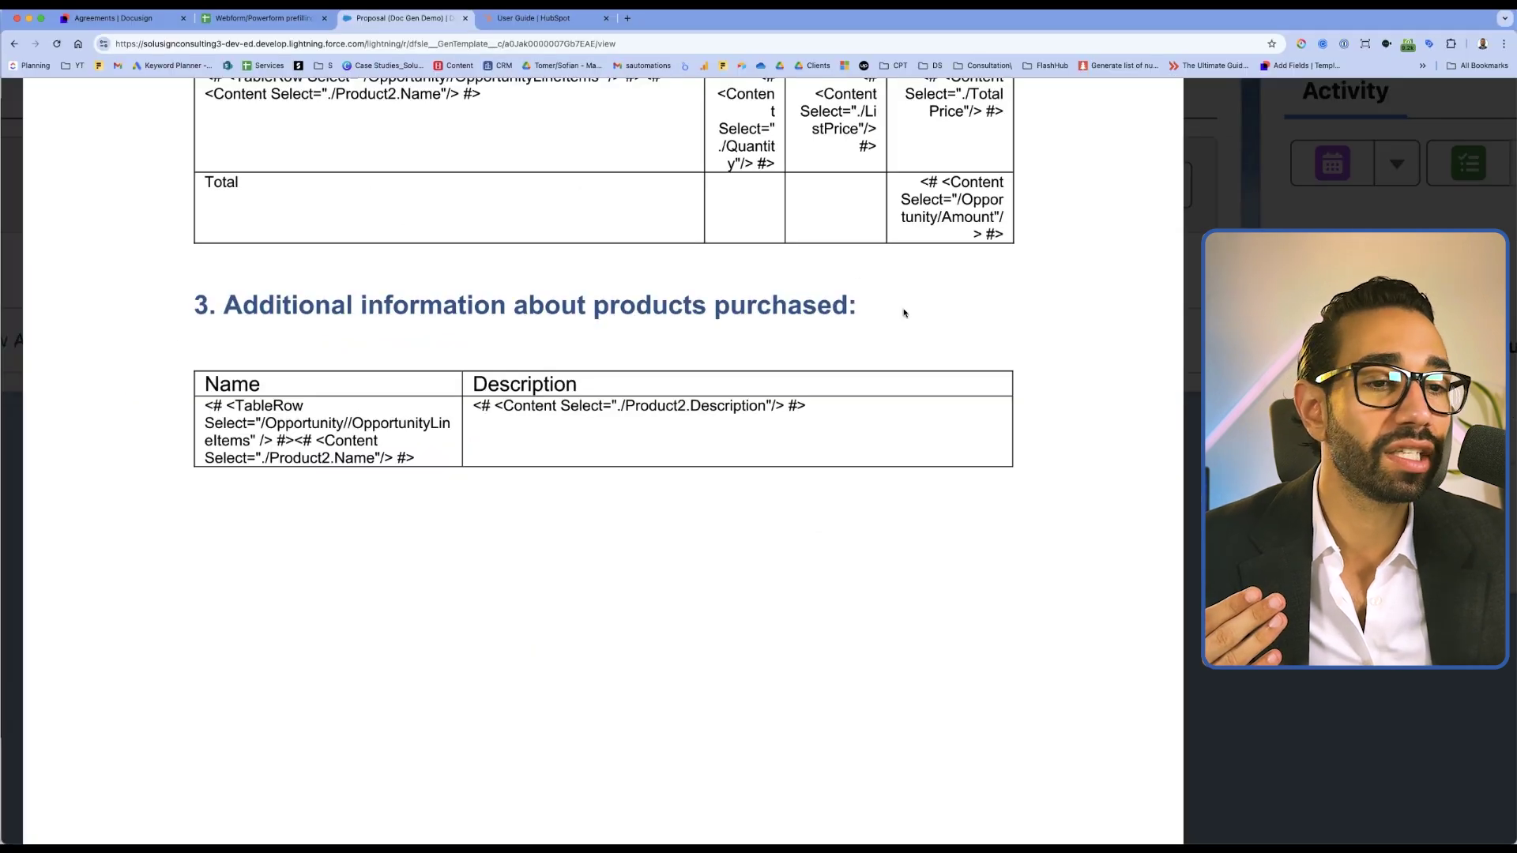
Scroll through the Proposal_Template_V22_SS preview, then close it
{"action": "scroll", "coordinate": [590, 509], "scroll_direction": "down", "scroll_amount": 10}
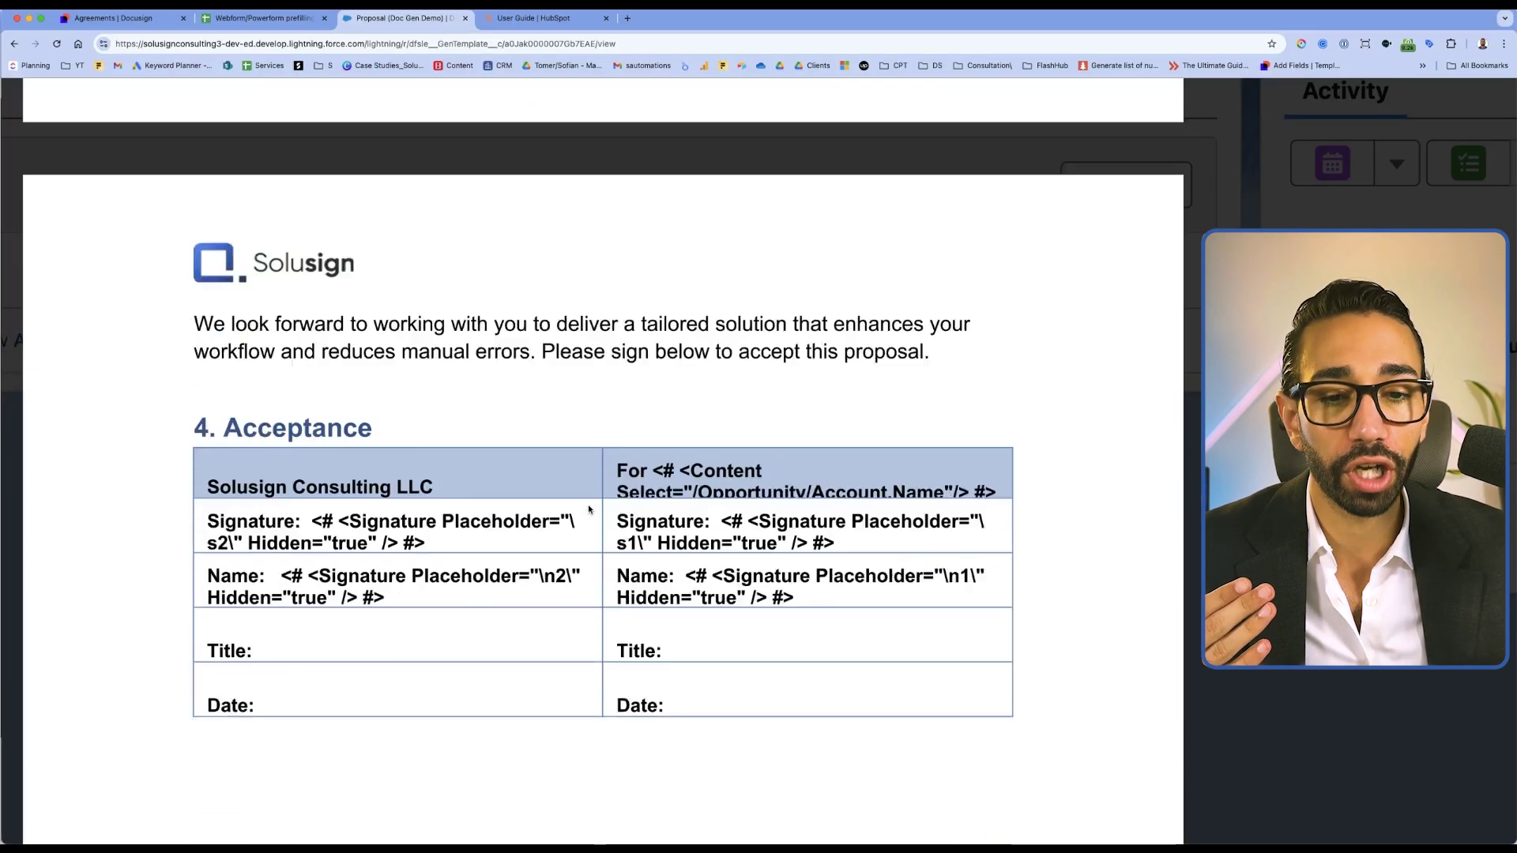
{"action": "scroll", "coordinate": [590, 509], "scroll_direction": "down", "scroll_amount": 3}
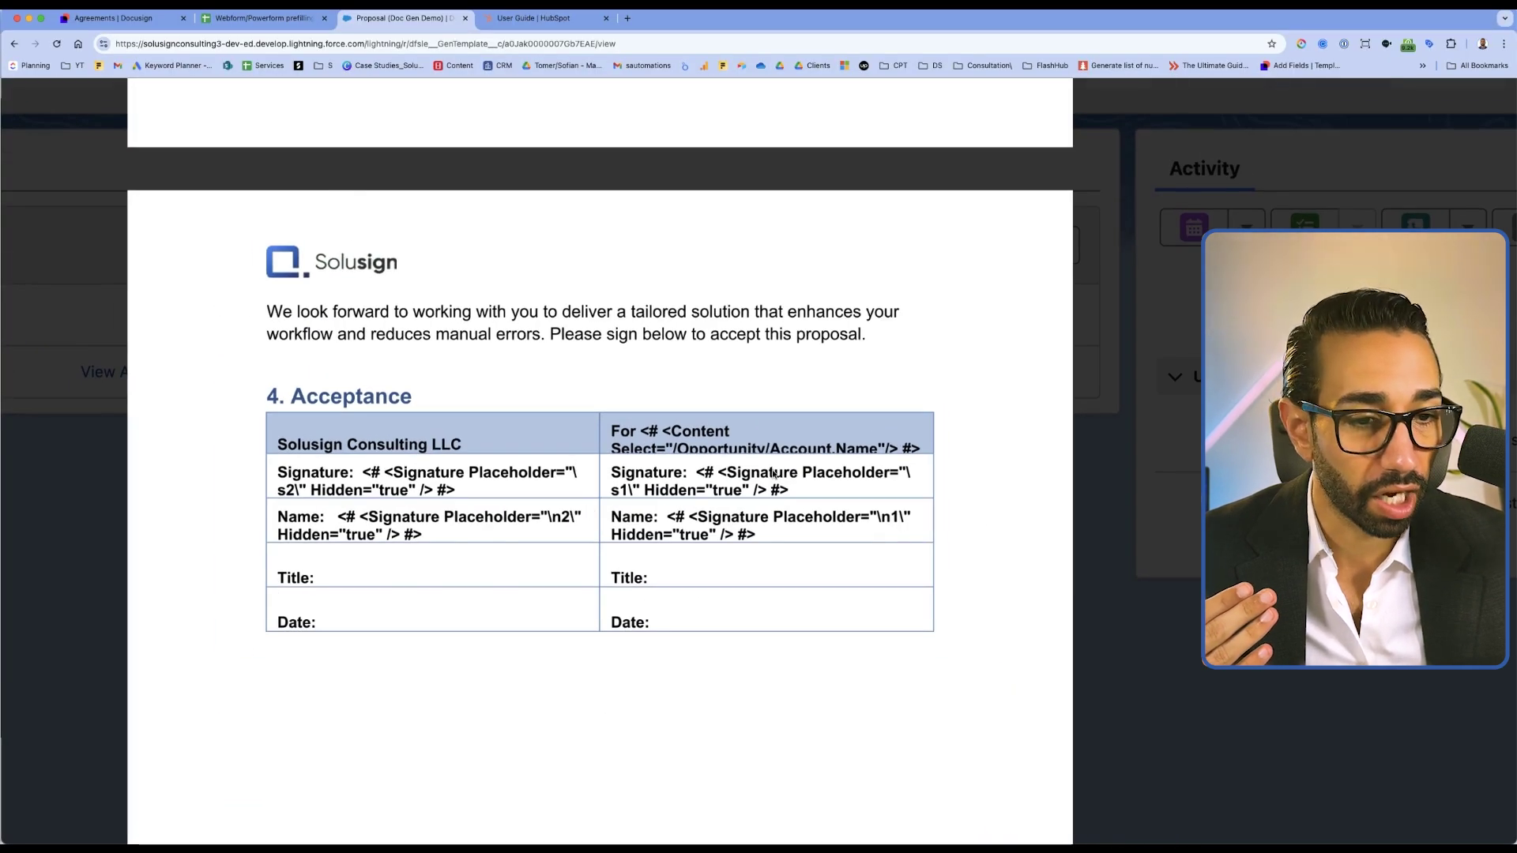
{"action": "scroll", "coordinate": [773, 473], "scroll_direction": "down", "scroll_amount": 5}
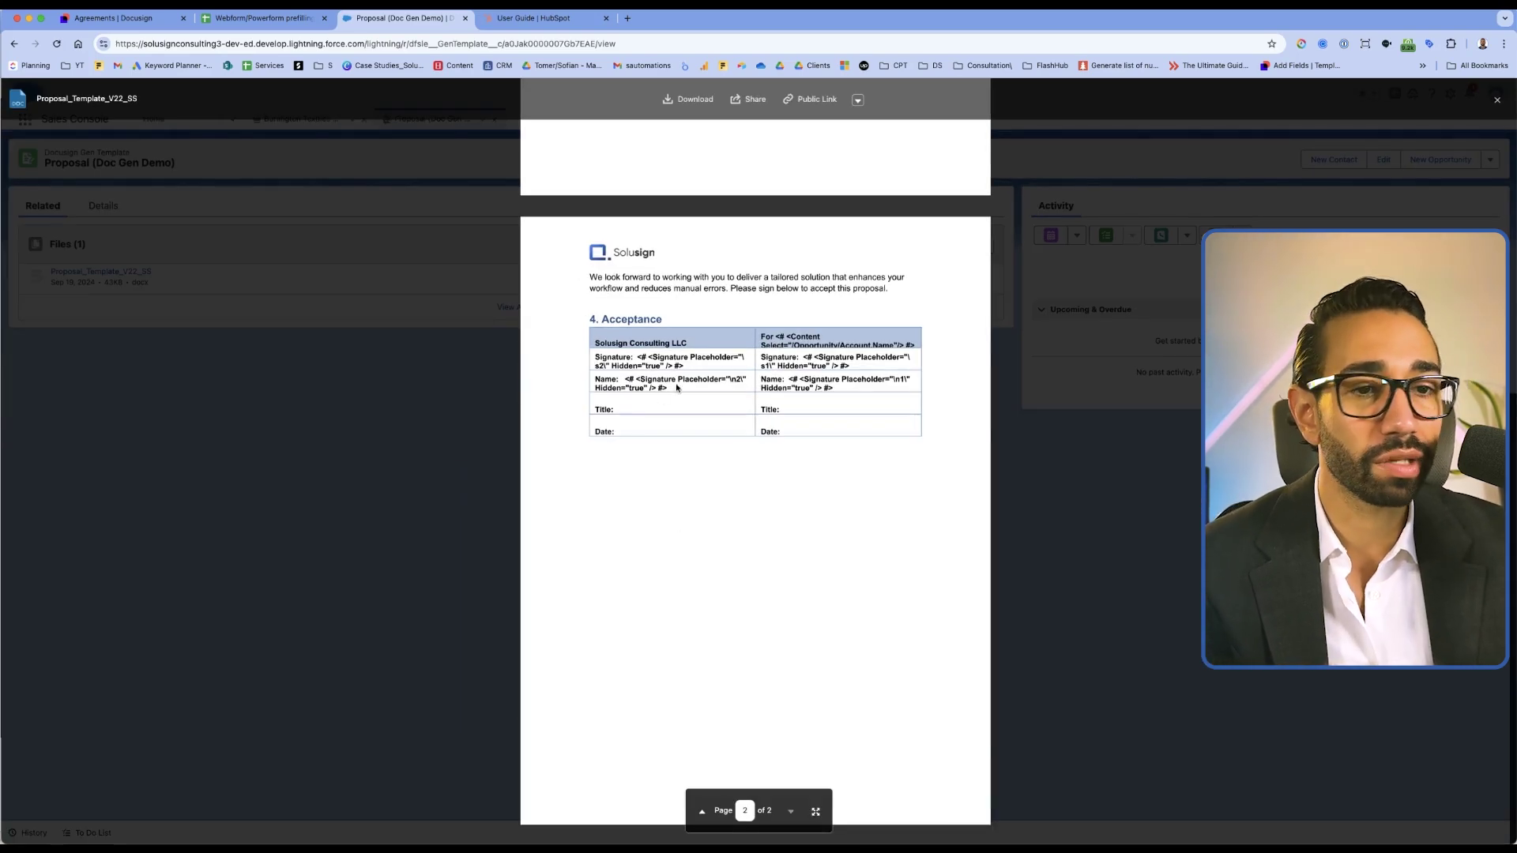
{"action": "scroll", "coordinate": [677, 387], "scroll_direction": "up", "scroll_amount": 7}
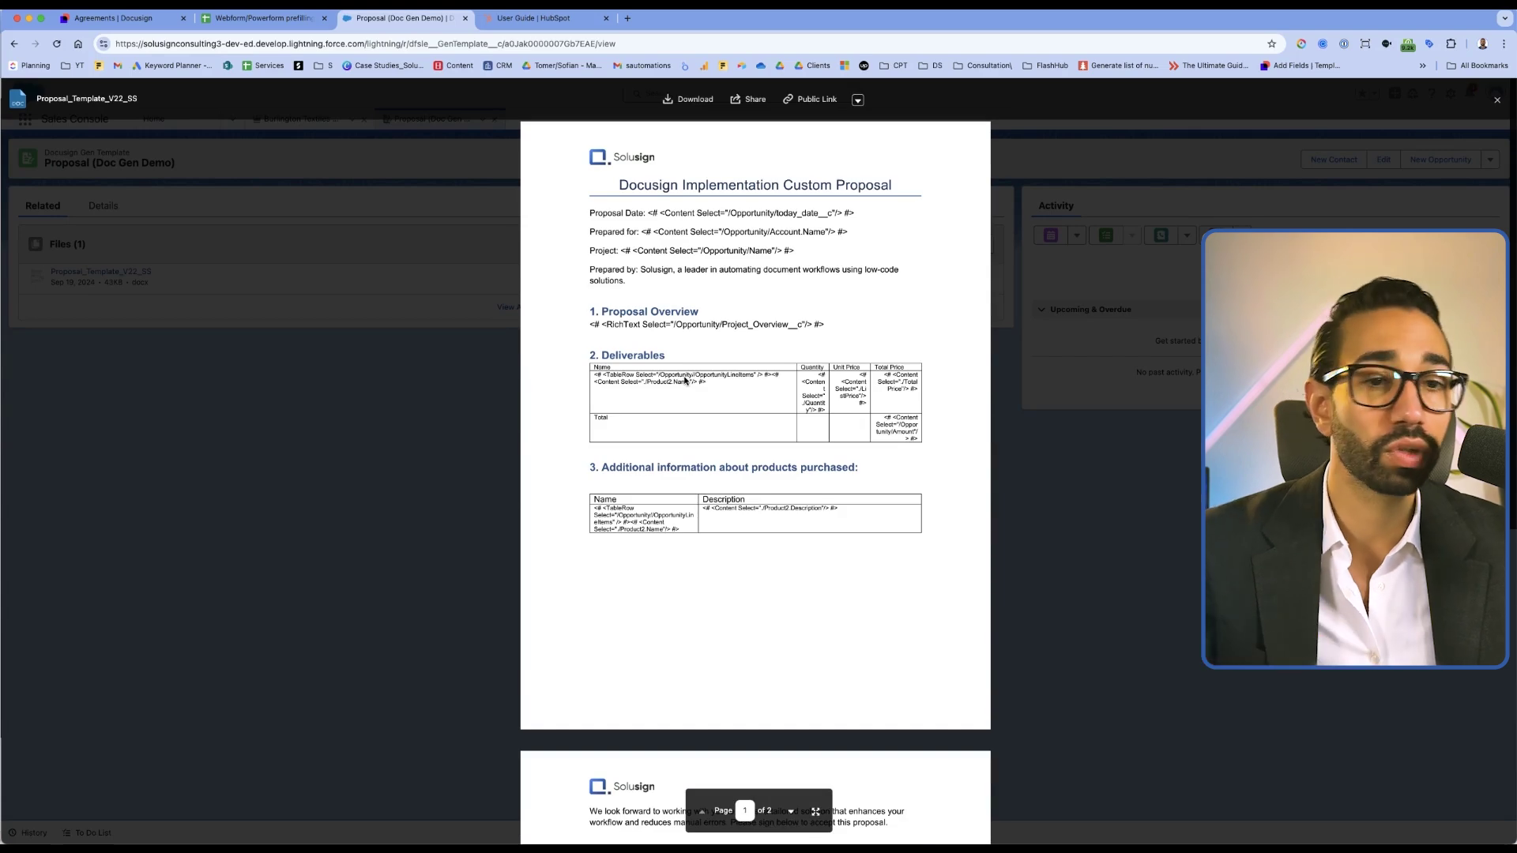
{"action": "left_click", "coordinate": [395, 361]}
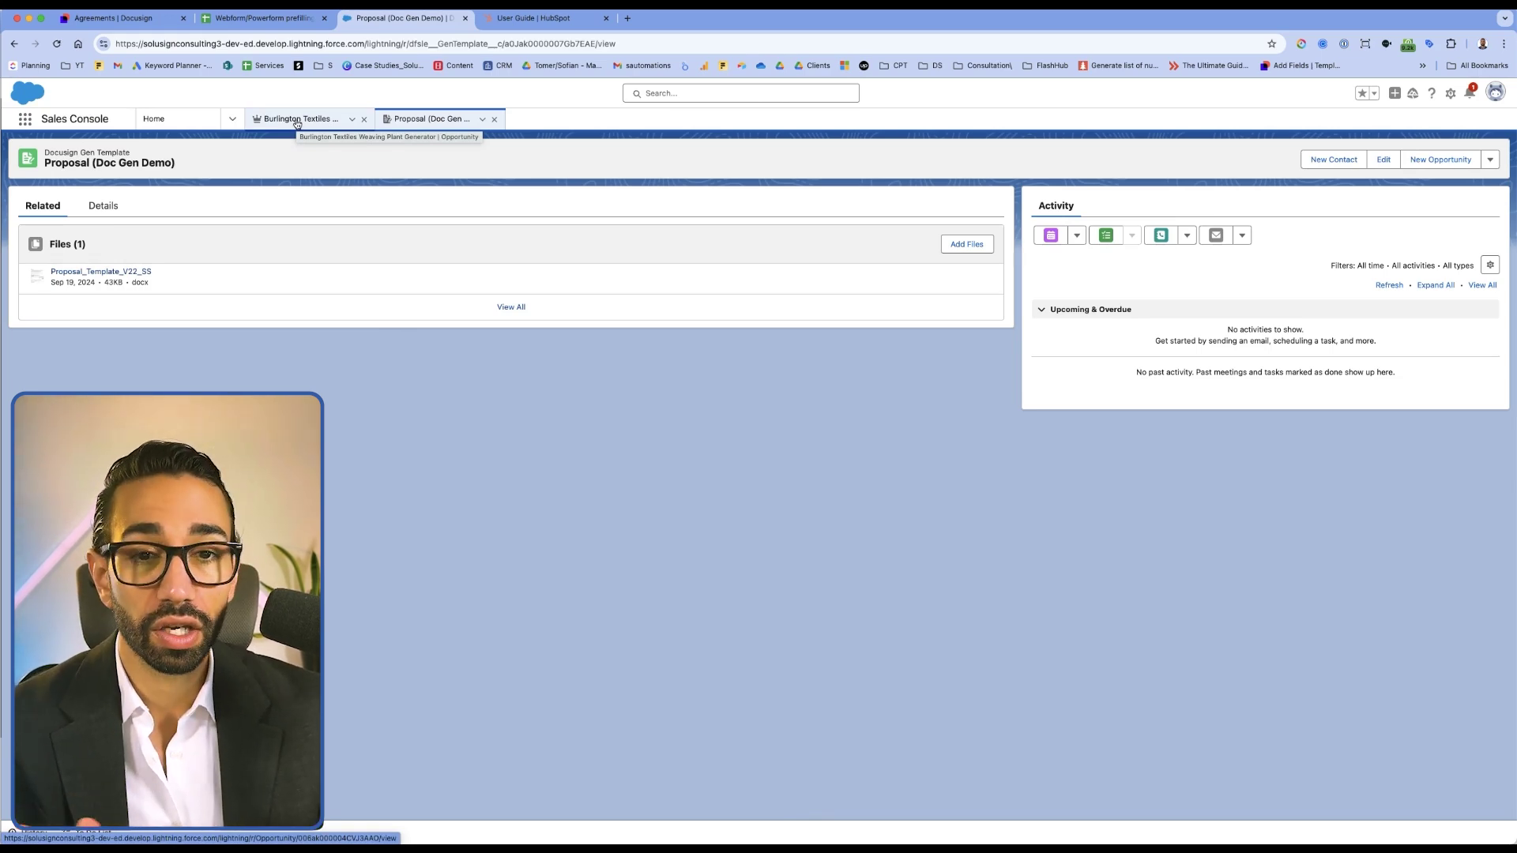
On the Burlington Textiles opportunity tab, run Send Proposal to generate the proposal
{"action": "left_click", "coordinate": [297, 120]}
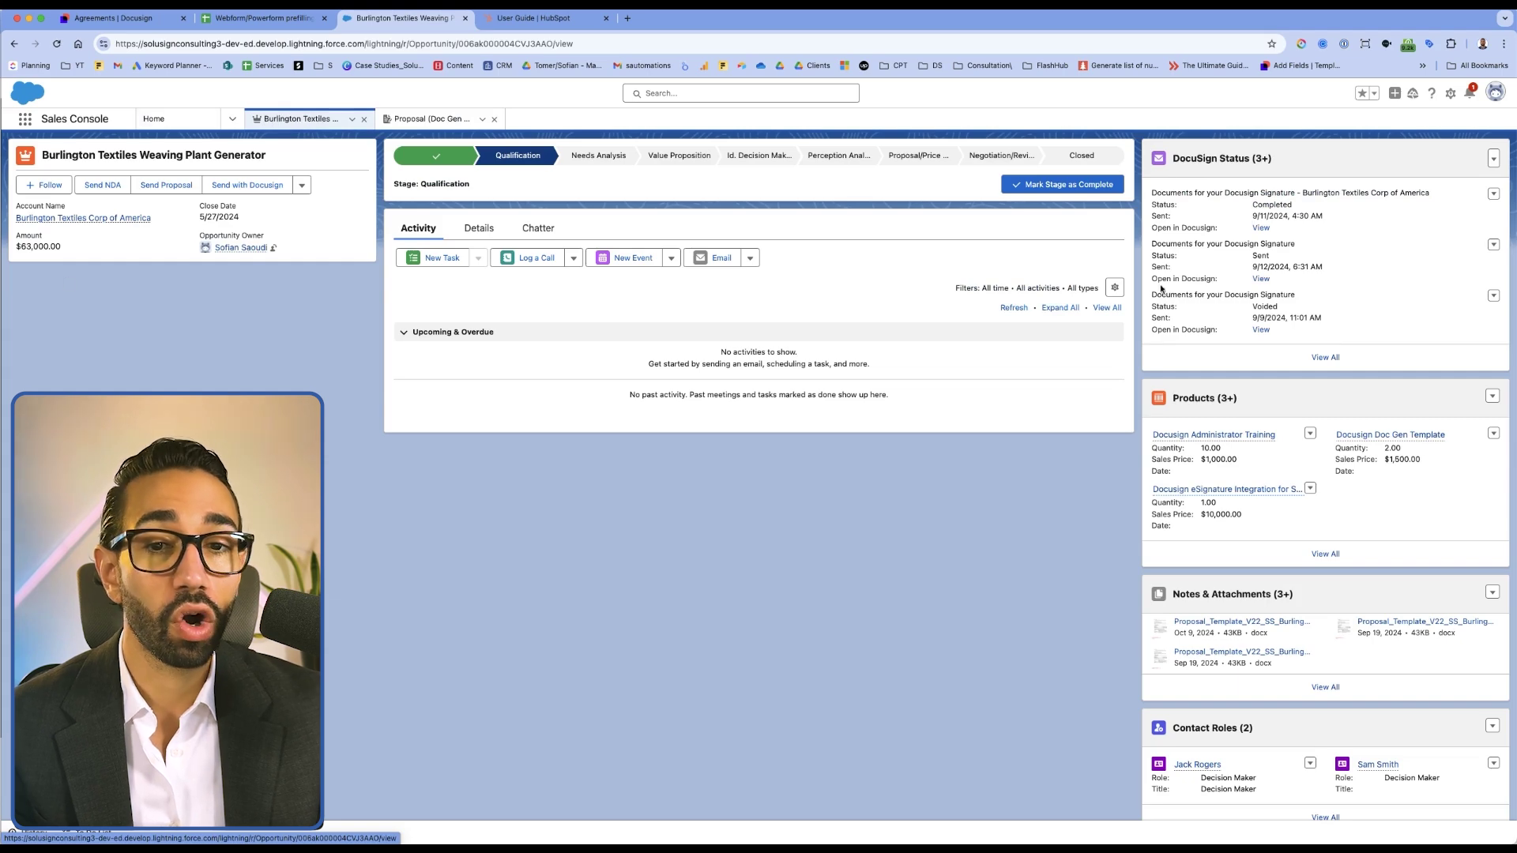
{"action": "left_click", "coordinate": [174, 186]}
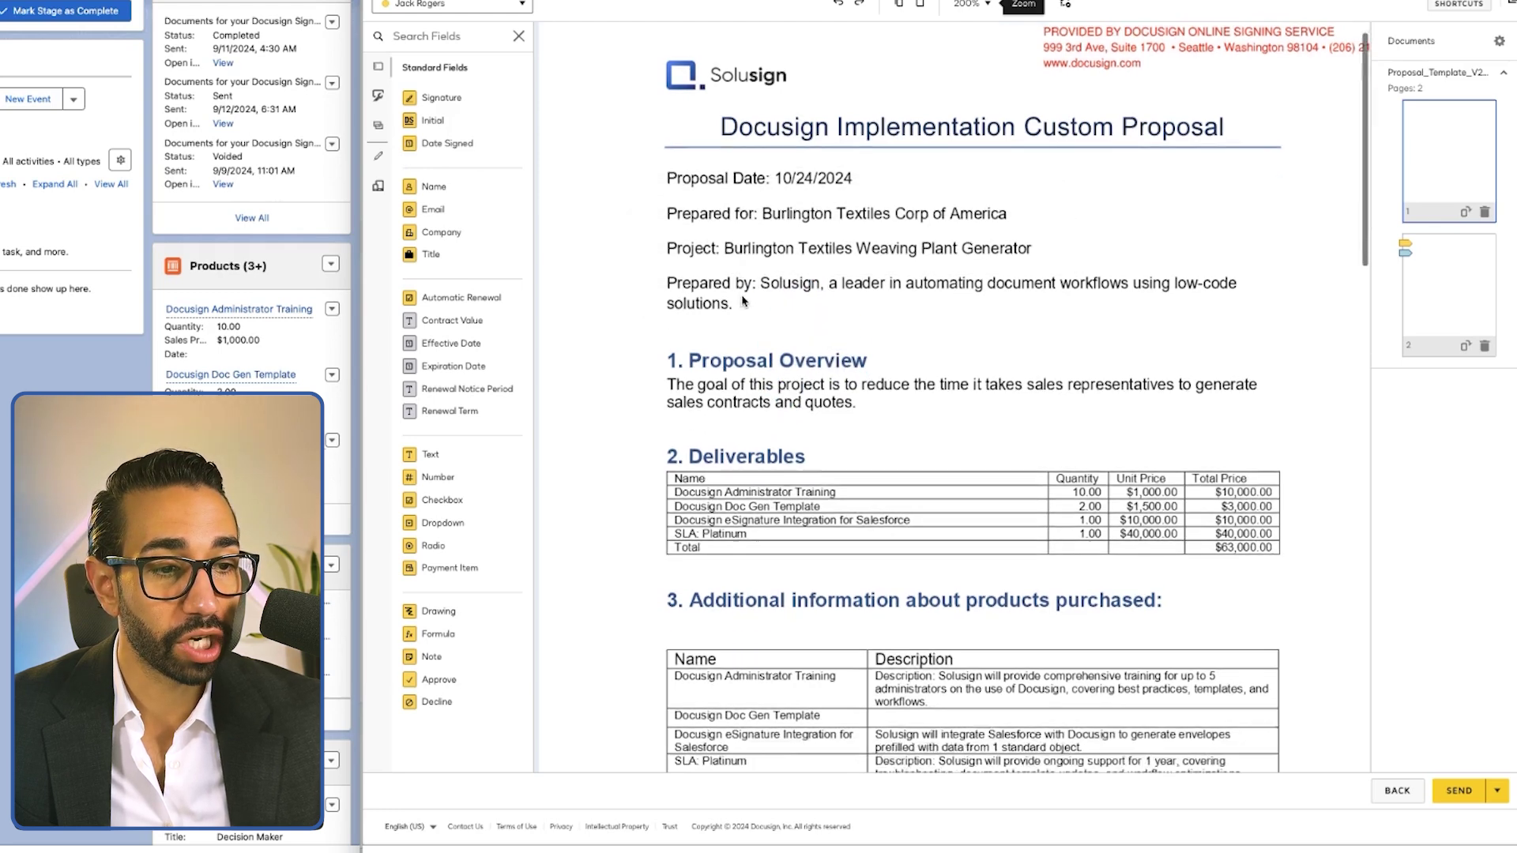
{"action": "scroll", "coordinate": [743, 302], "scroll_direction": "down", "scroll_amount": 3}
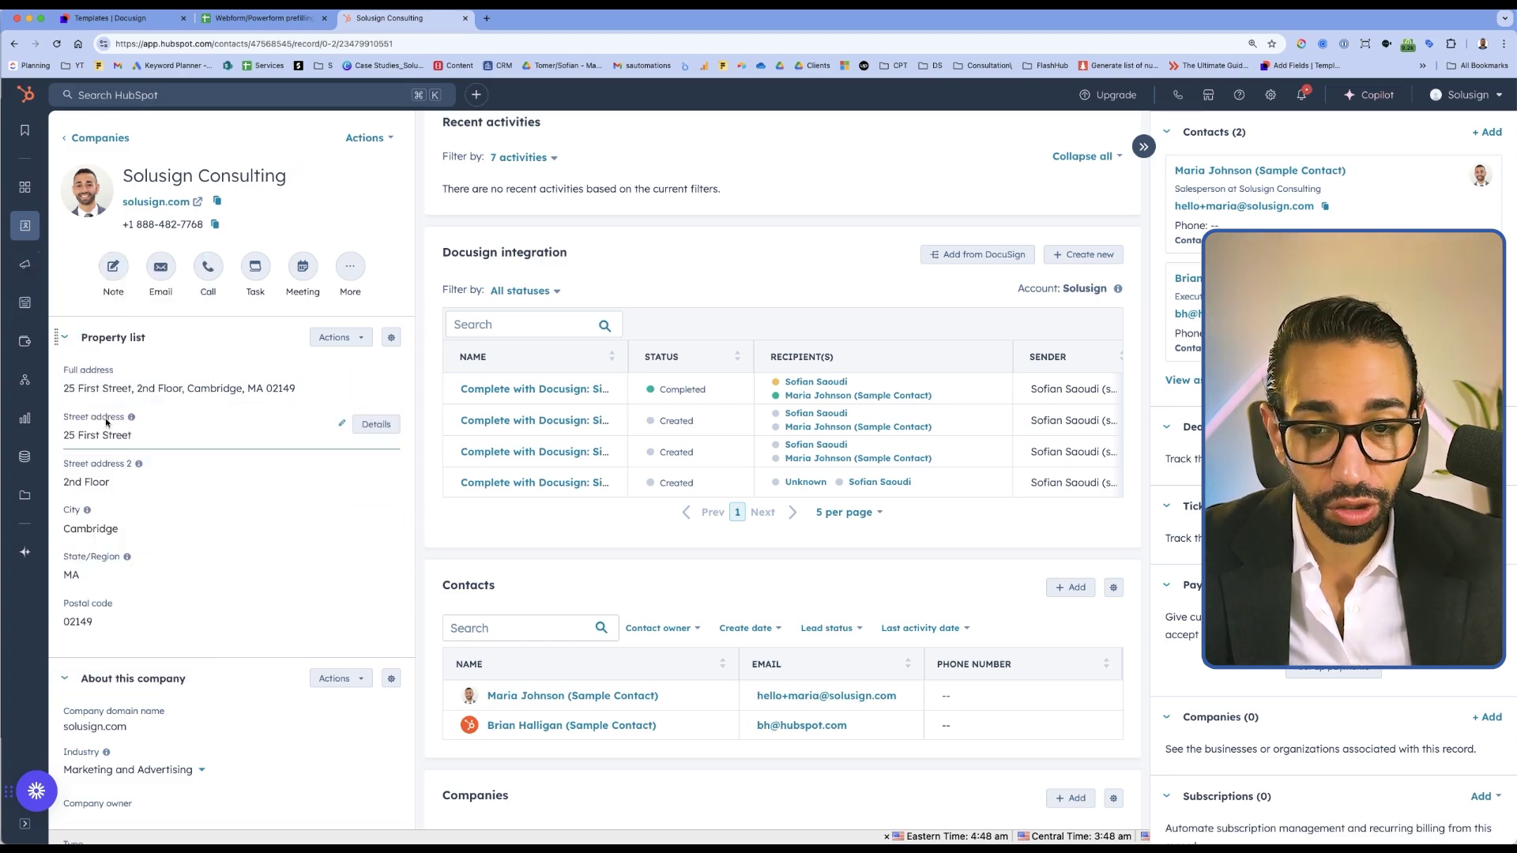
Create a new envelope from the NDA Docusign HubSpot Demo template in the Docusign card
{"action": "left_click", "coordinate": [1078, 255]}
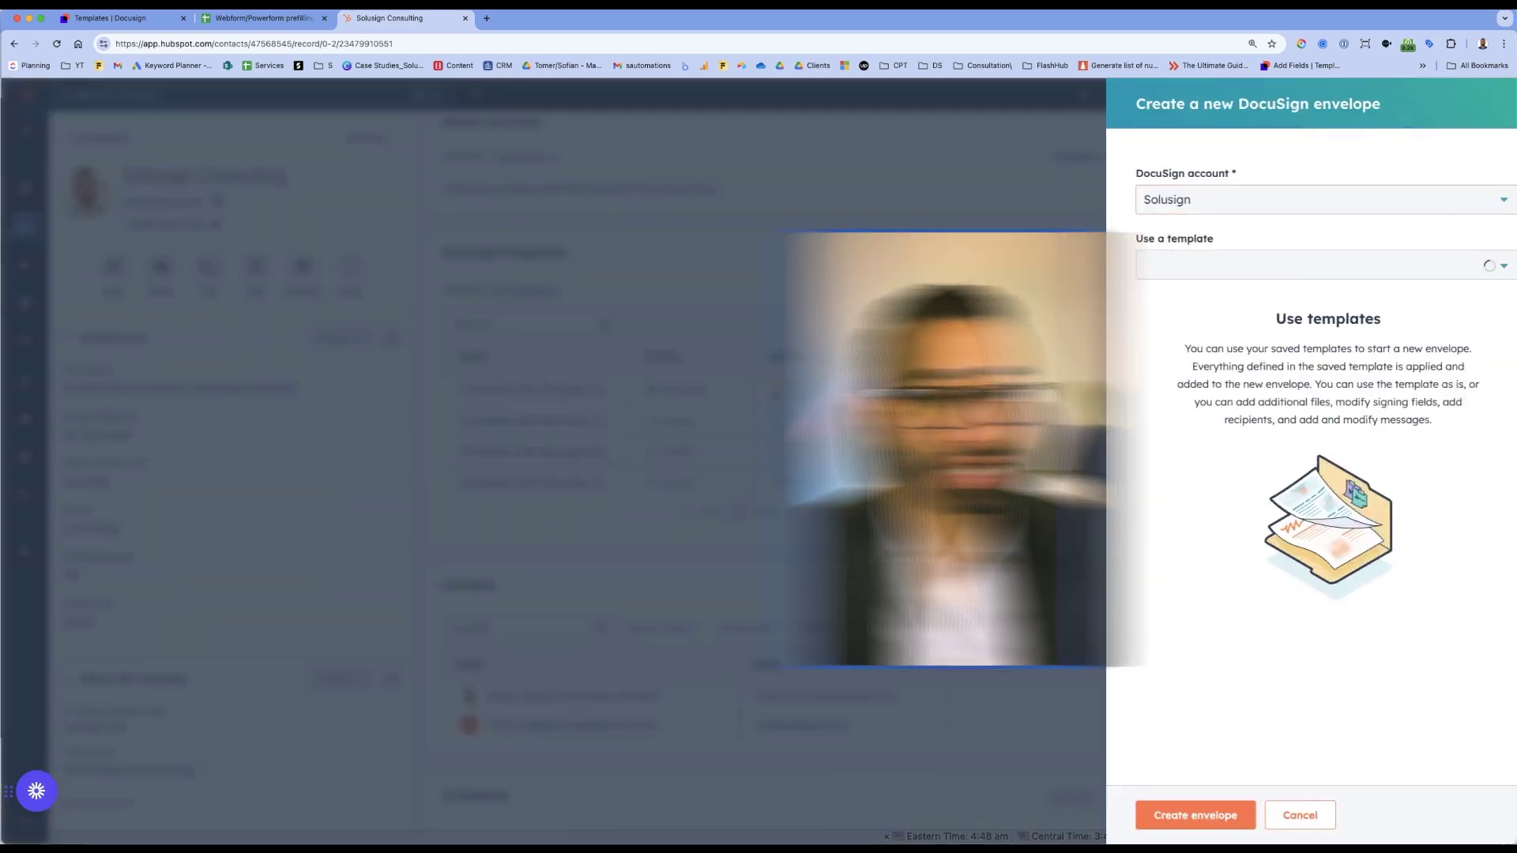
{"action": "left_click", "coordinate": [1181, 266]}
{"action": "left_click", "coordinate": [1170, 347]}
{"action": "left_click", "coordinate": [1408, 352]}
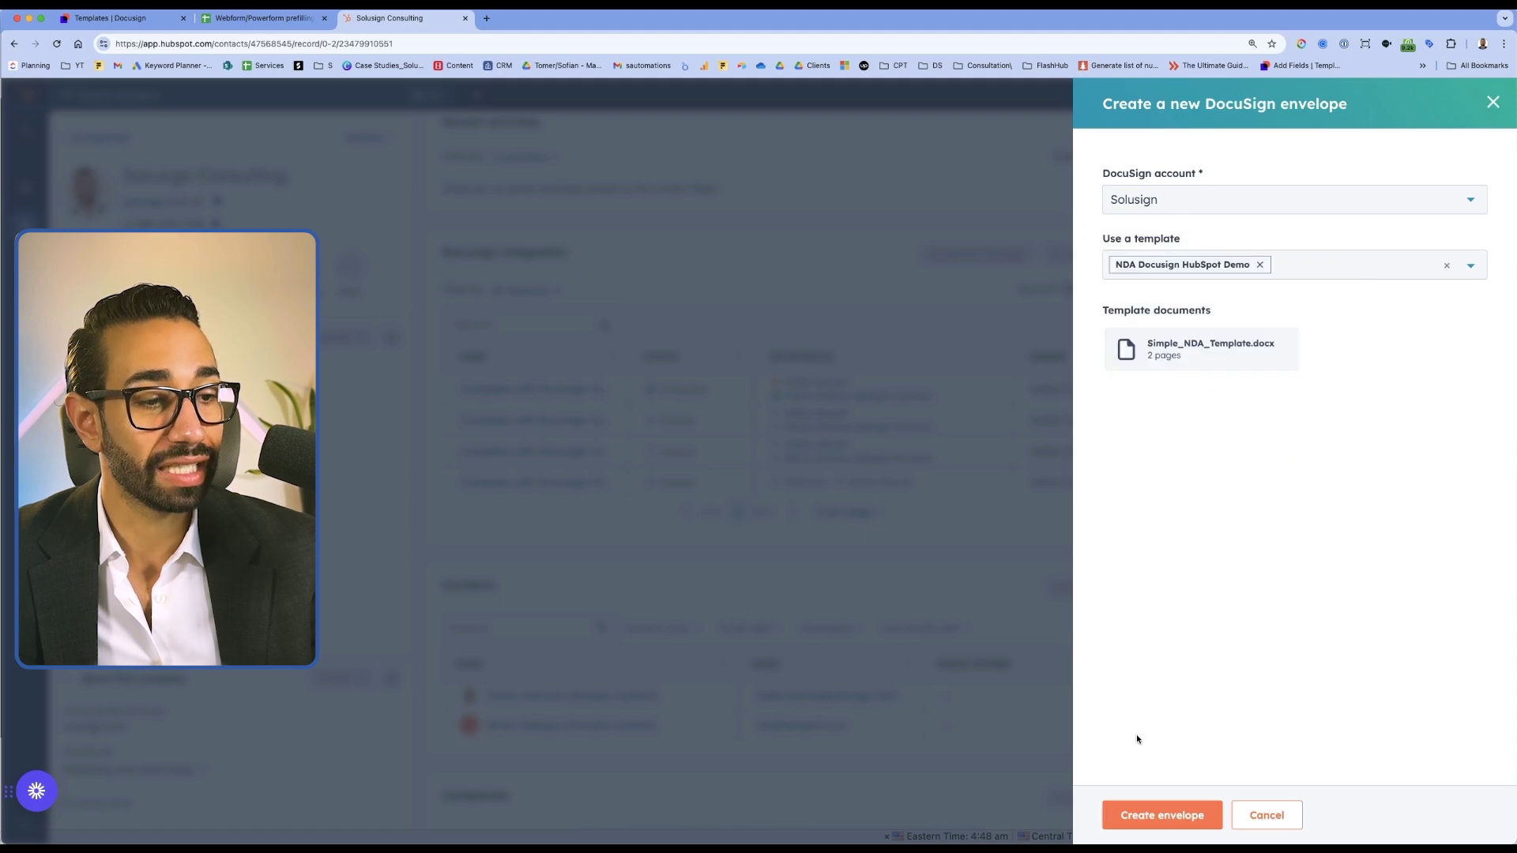
{"action": "left_click", "coordinate": [1161, 815]}
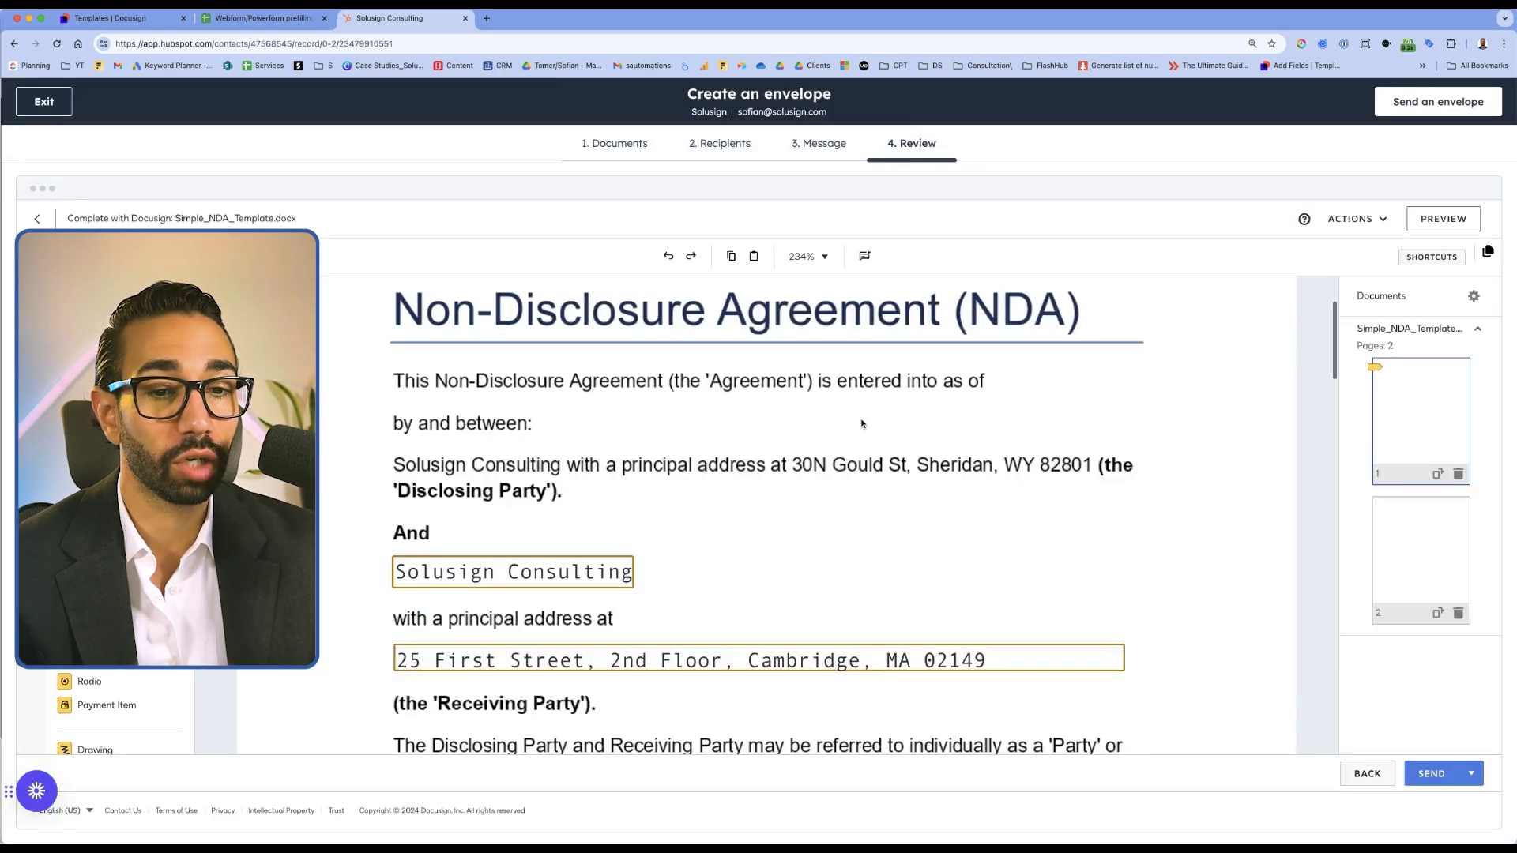
Inspect the prefilled company name and company address fields
{"action": "scroll", "coordinate": [790, 395], "scroll_direction": "down", "scroll_amount": 3}
{"action": "left_click", "coordinate": [538, 407]}
{"action": "left_click", "coordinate": [542, 486]}
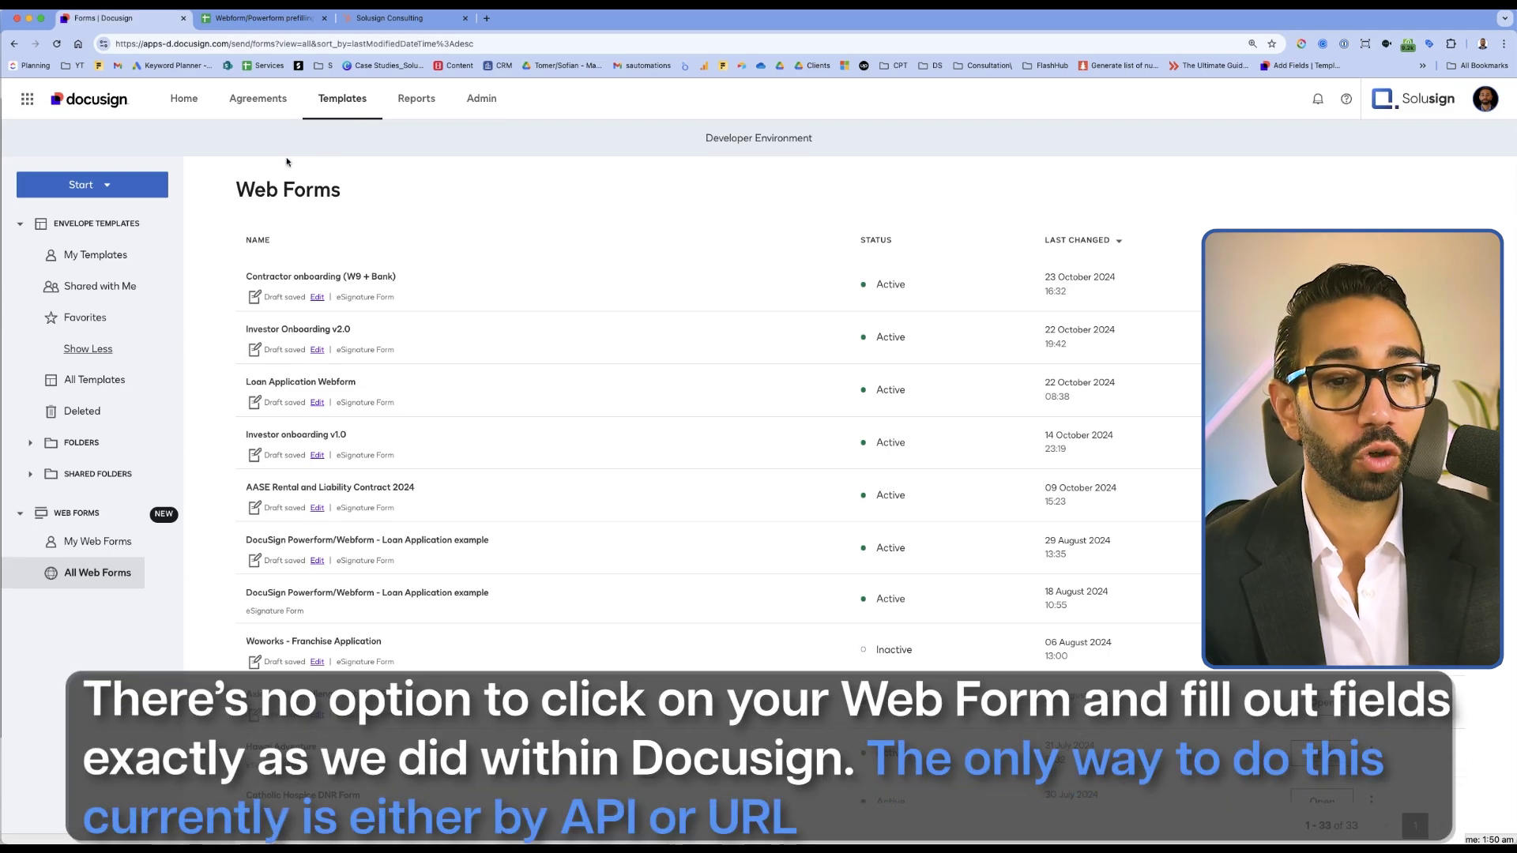
Open the Contractor onboarding (W9 + Bank) web form from All Web Forms
{"action": "left_click", "coordinate": [320, 276]}
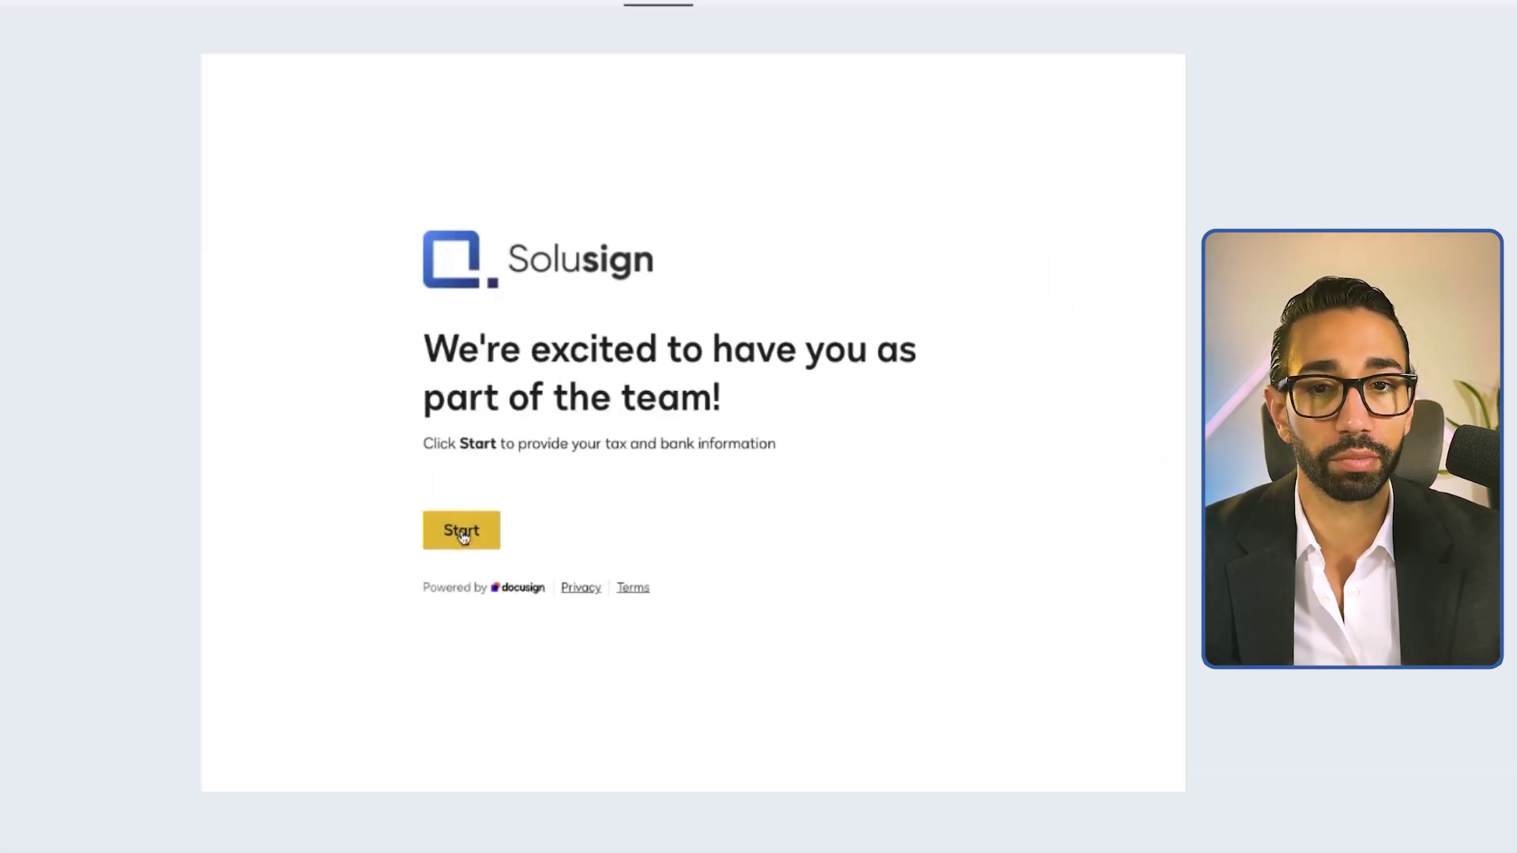
Start the web form and scroll through the empty W9 page
{"action": "left_click", "coordinate": [462, 533]}
{"action": "scroll", "coordinate": [681, 501], "scroll_direction": "down", "scroll_amount": 4}
{"action": "scroll", "coordinate": [535, 146], "scroll_direction": "up", "scroll_amount": 3}
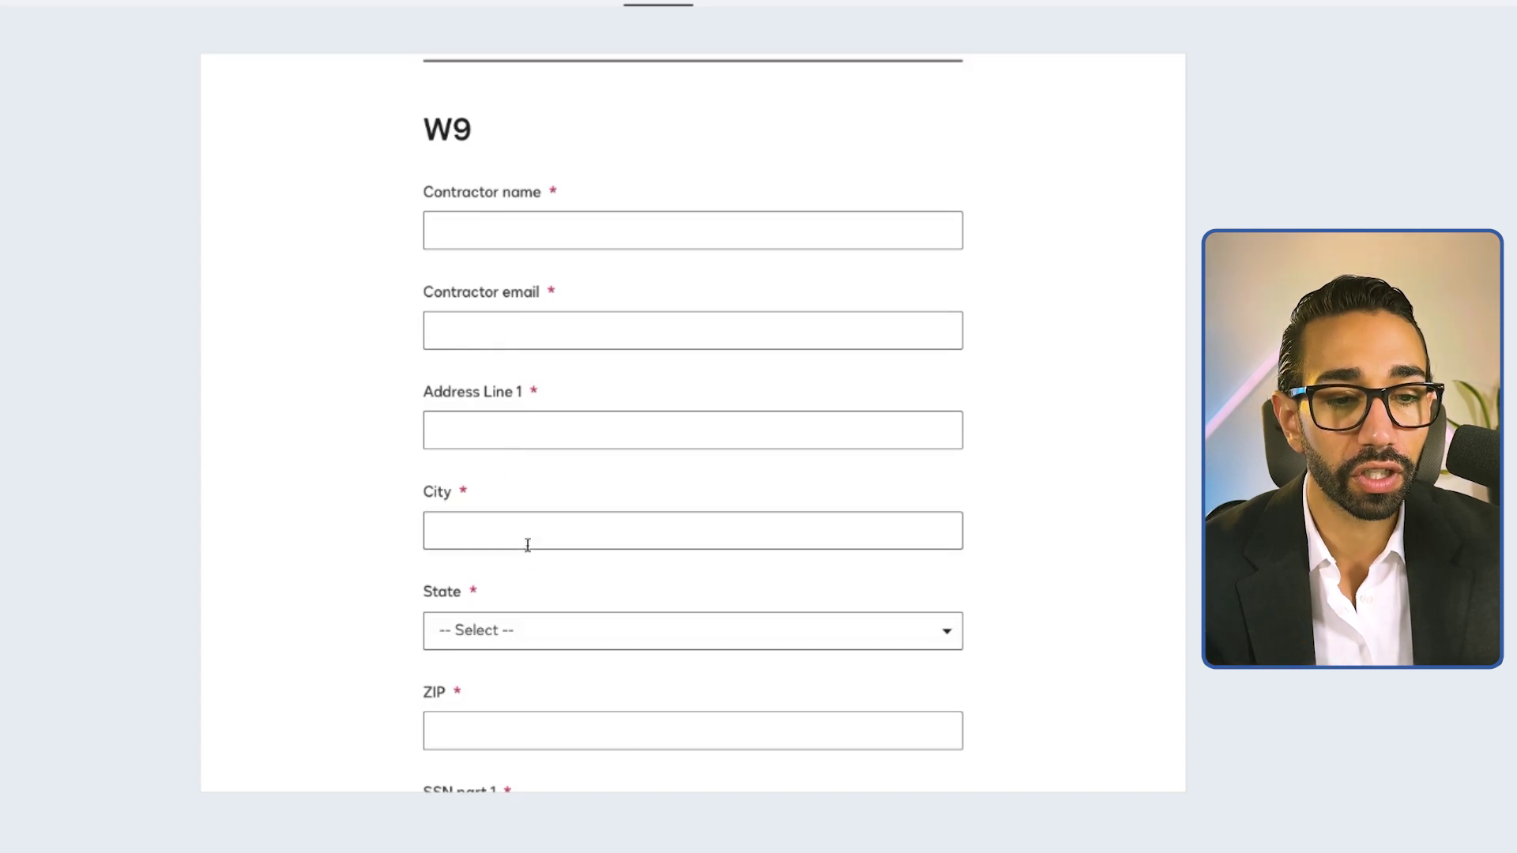
{"action": "scroll", "coordinate": [529, 553], "scroll_direction": "down", "scroll_amount": 4}
{"action": "scroll", "coordinate": [528, 560], "scroll_direction": "down", "scroll_amount": 2}
{"action": "scroll", "coordinate": [527, 528], "scroll_direction": "up", "scroll_amount": 7}
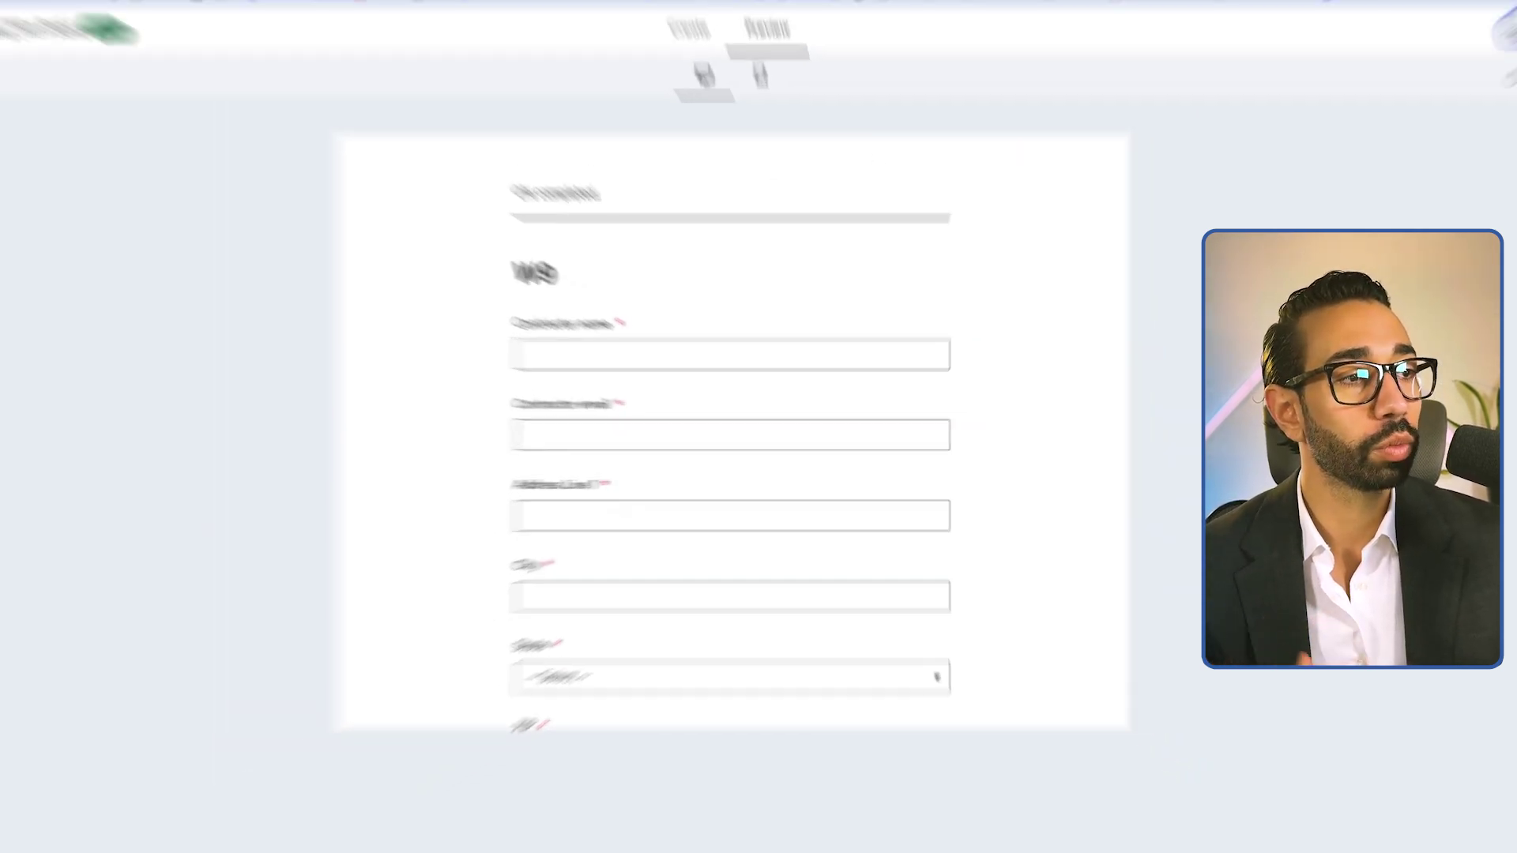
Copy the web form's link through Get Form URL
{"action": "left_click", "coordinate": [1417, 98]}
{"action": "left_click", "coordinate": [1326, 133]}
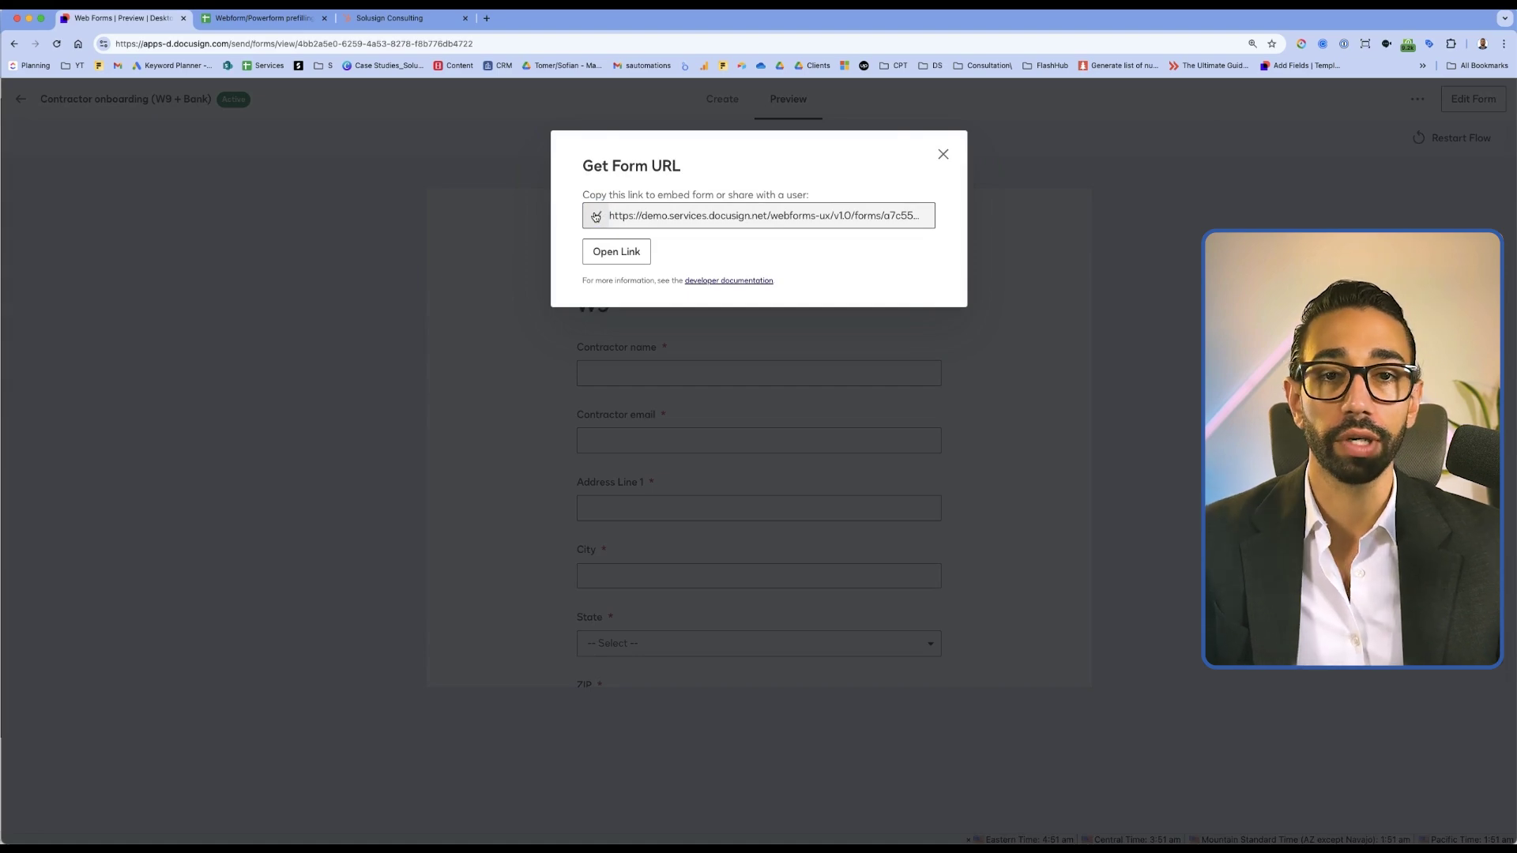
{"action": "left_click", "coordinate": [595, 215]}
{"action": "left_click", "coordinate": [265, 24]}
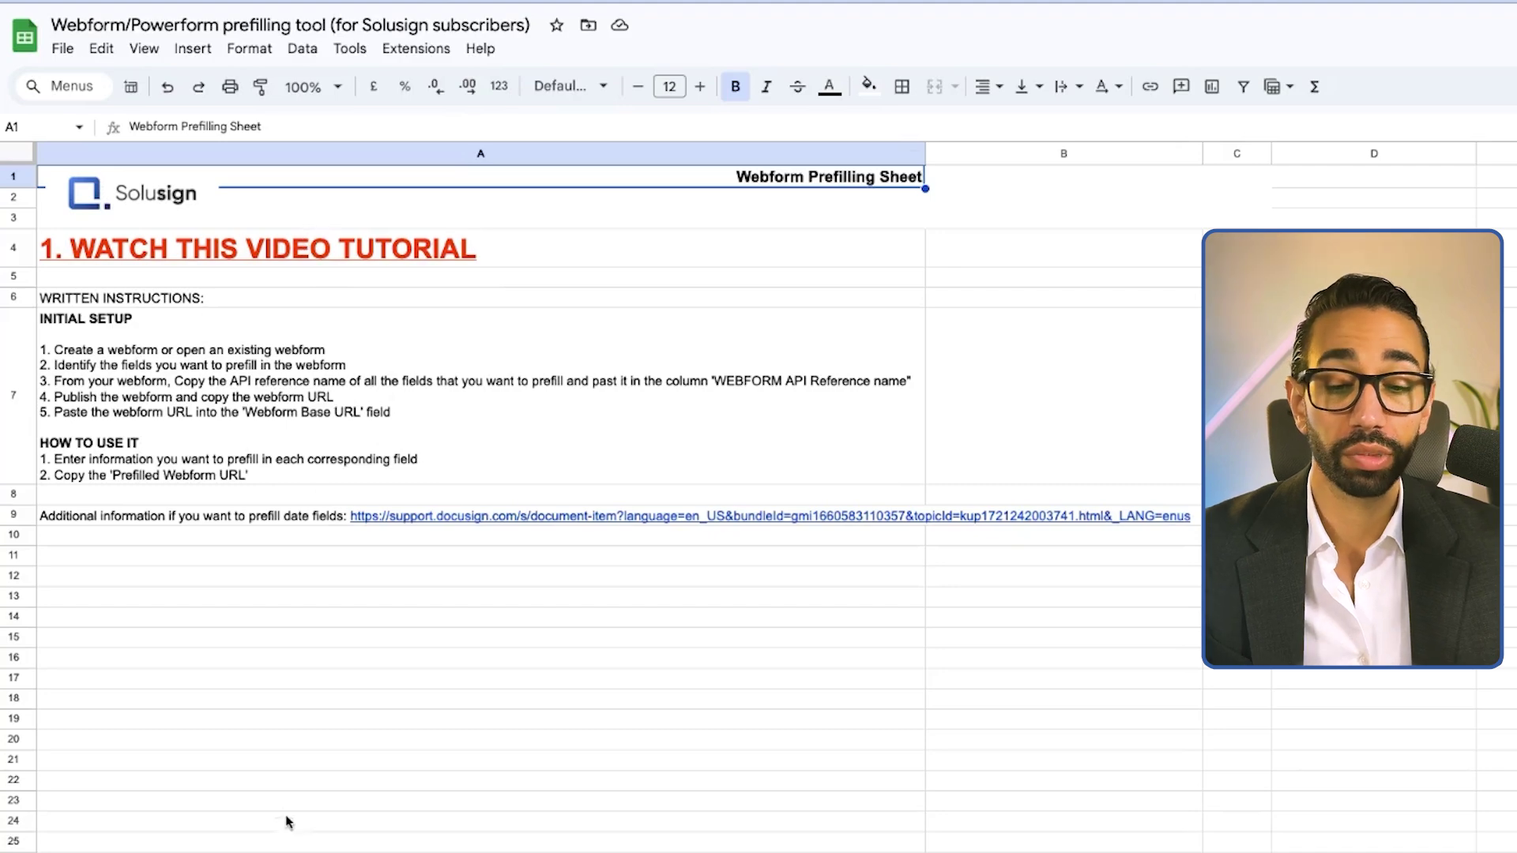
Paste the web form link into cell E3 as the Webform Base URL on the 'Webform prefilling tool (USE THIS)' sheet
{"action": "left_click", "coordinate": [253, 827]}
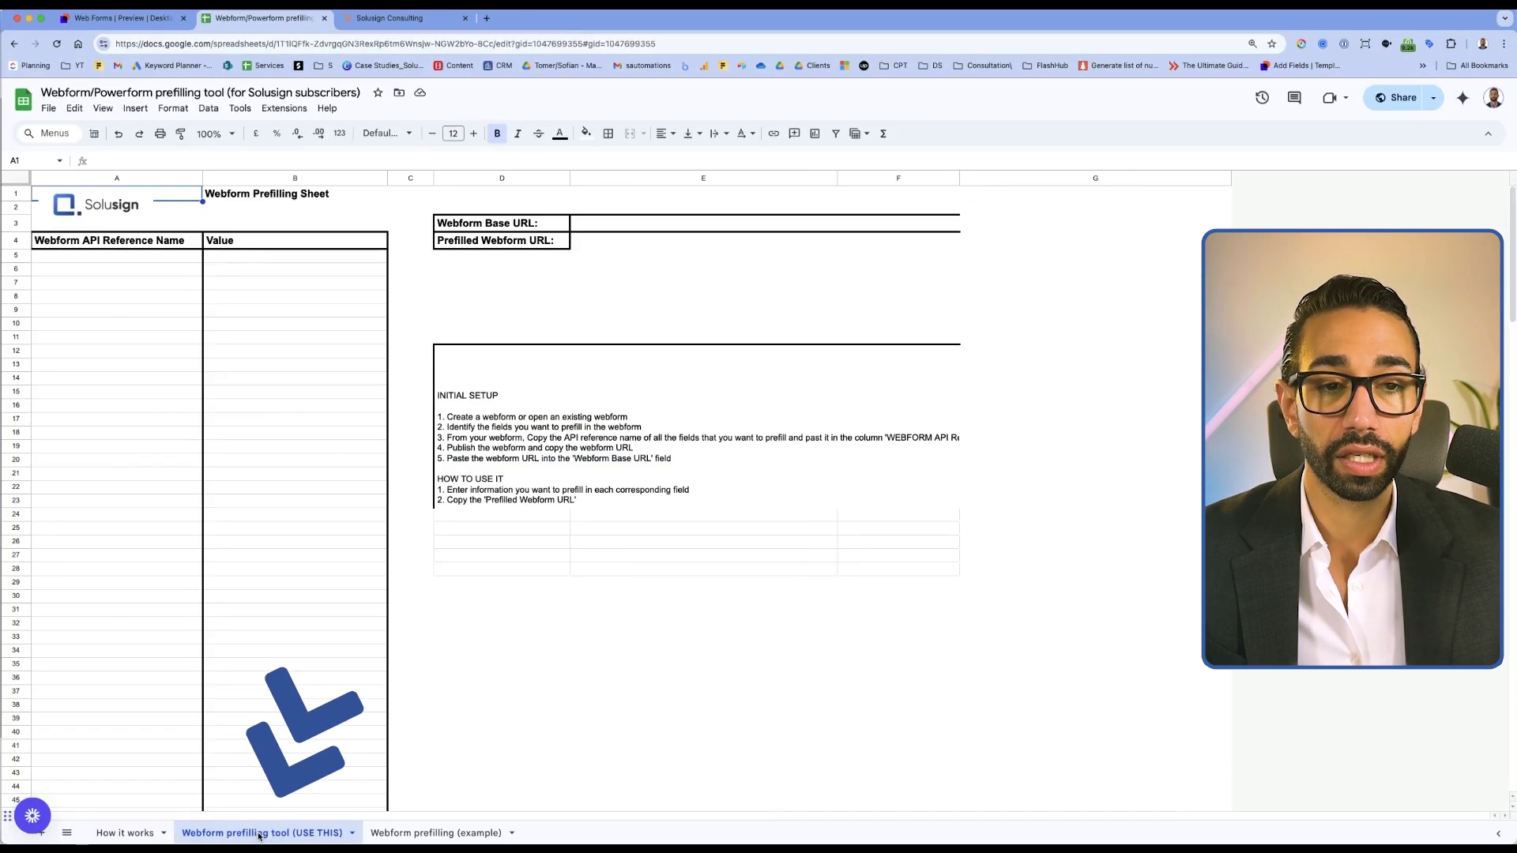
{"action": "left_click", "coordinate": [623, 217]}
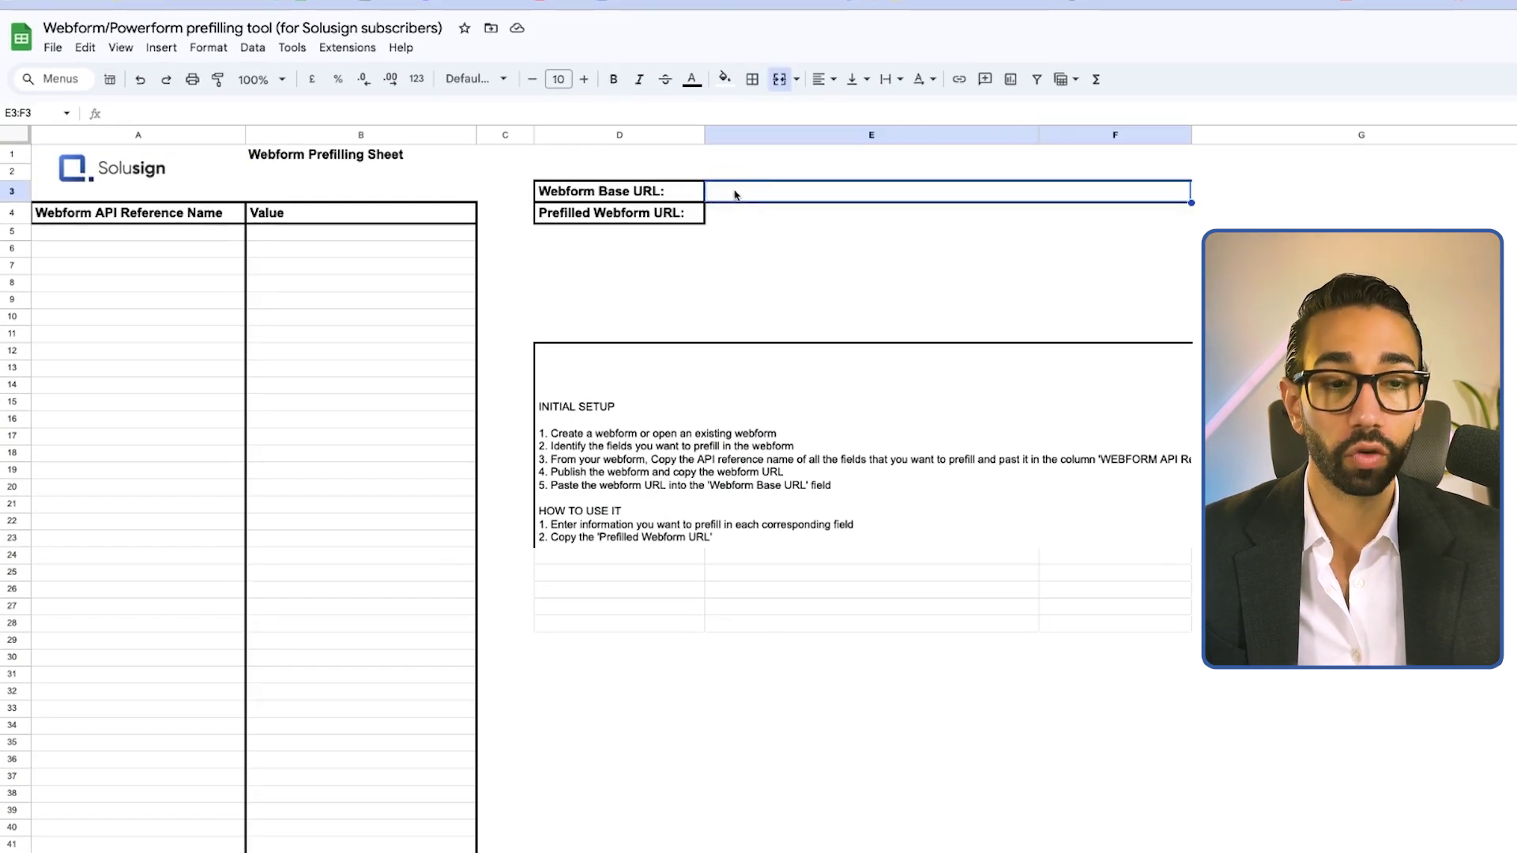
{"action": "key", "text": "ctrl+v"}
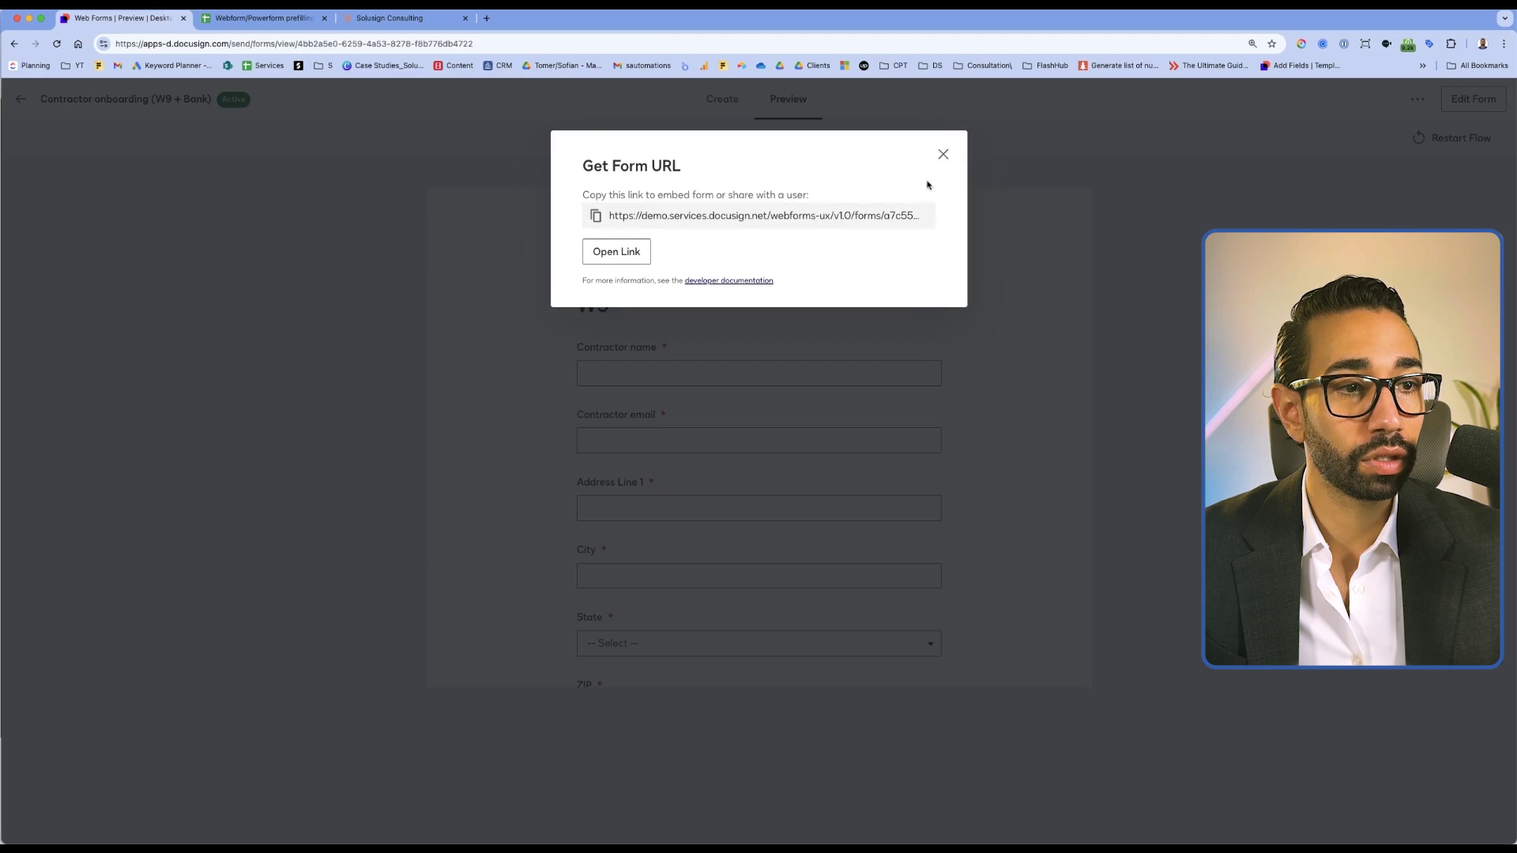
{"action": "left_click", "coordinate": [935, 154]}
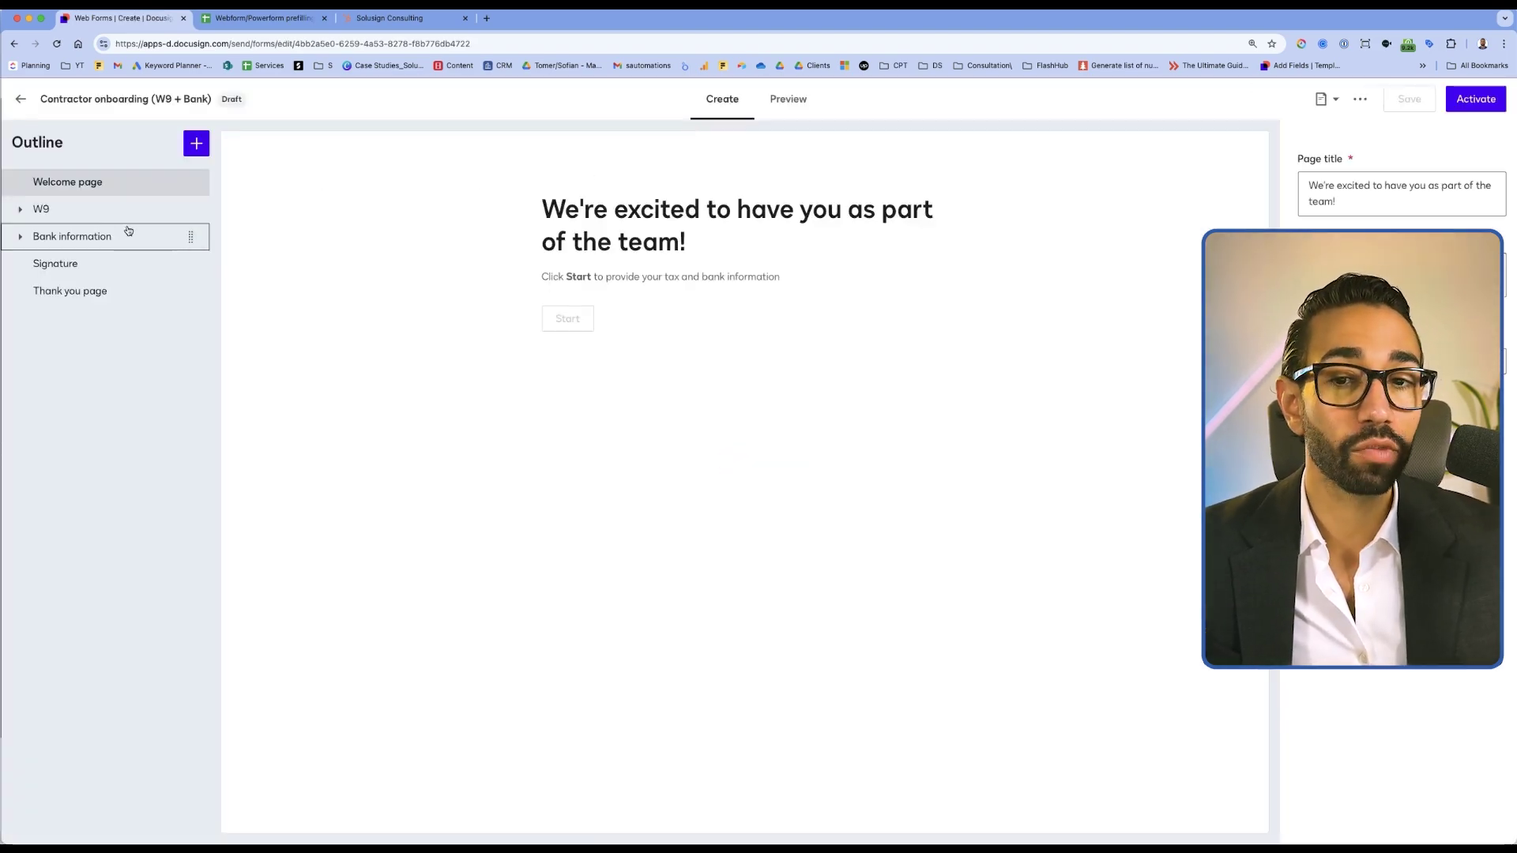
Copy the Contractor name field's API reference name, Contractor_name, into cell A5
{"action": "left_click", "coordinate": [43, 209]}
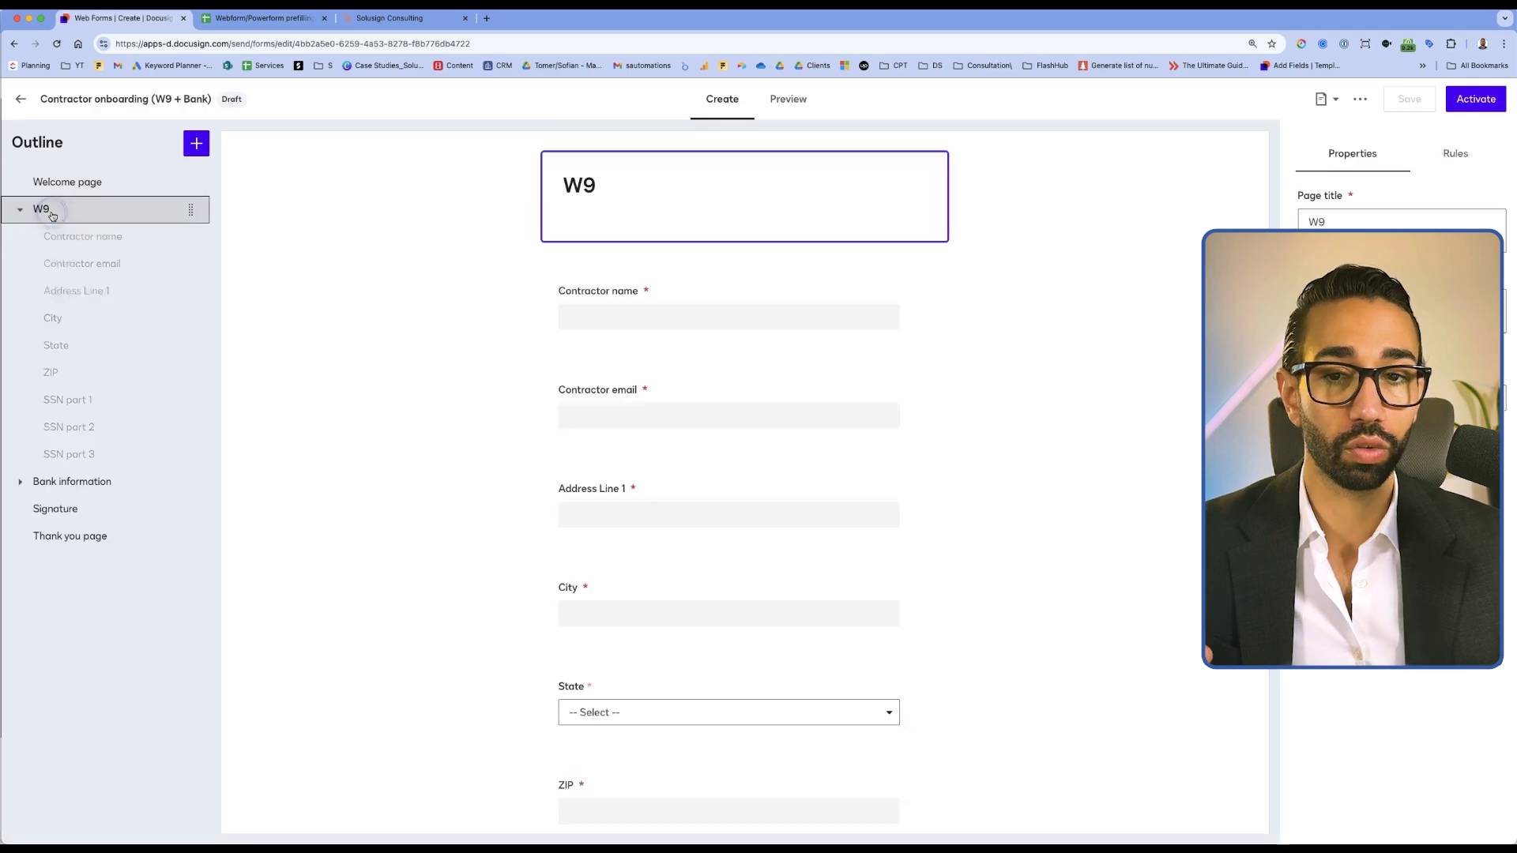
{"action": "left_click", "coordinate": [664, 307]}
{"action": "left_click_drag", "start_coordinate": [667, 305], "coordinate": [563, 278]}
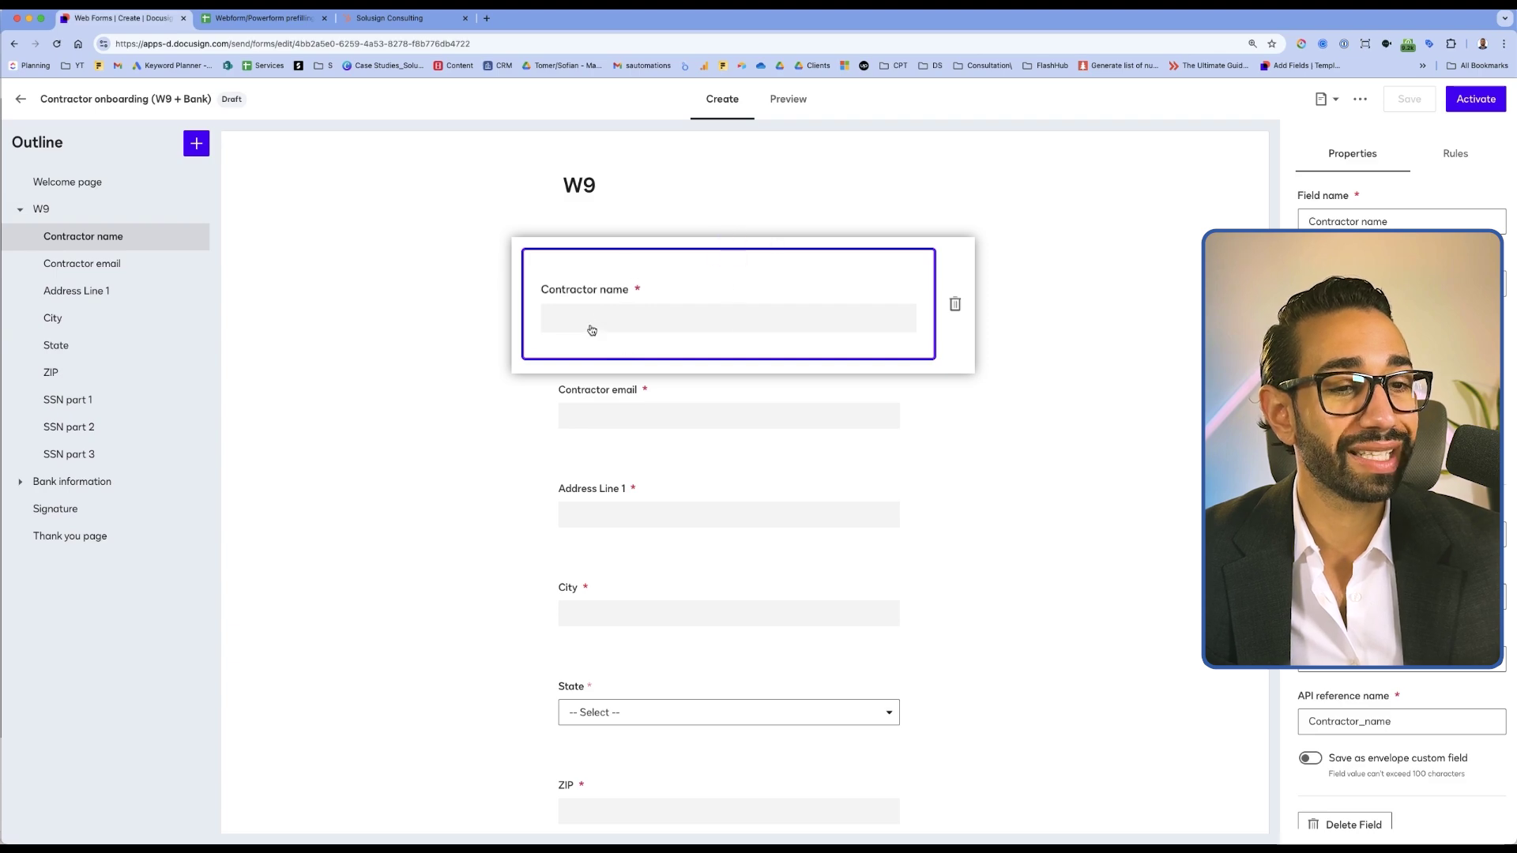
{"action": "left_click_drag", "start_coordinate": [579, 320], "coordinate": [581, 316]}
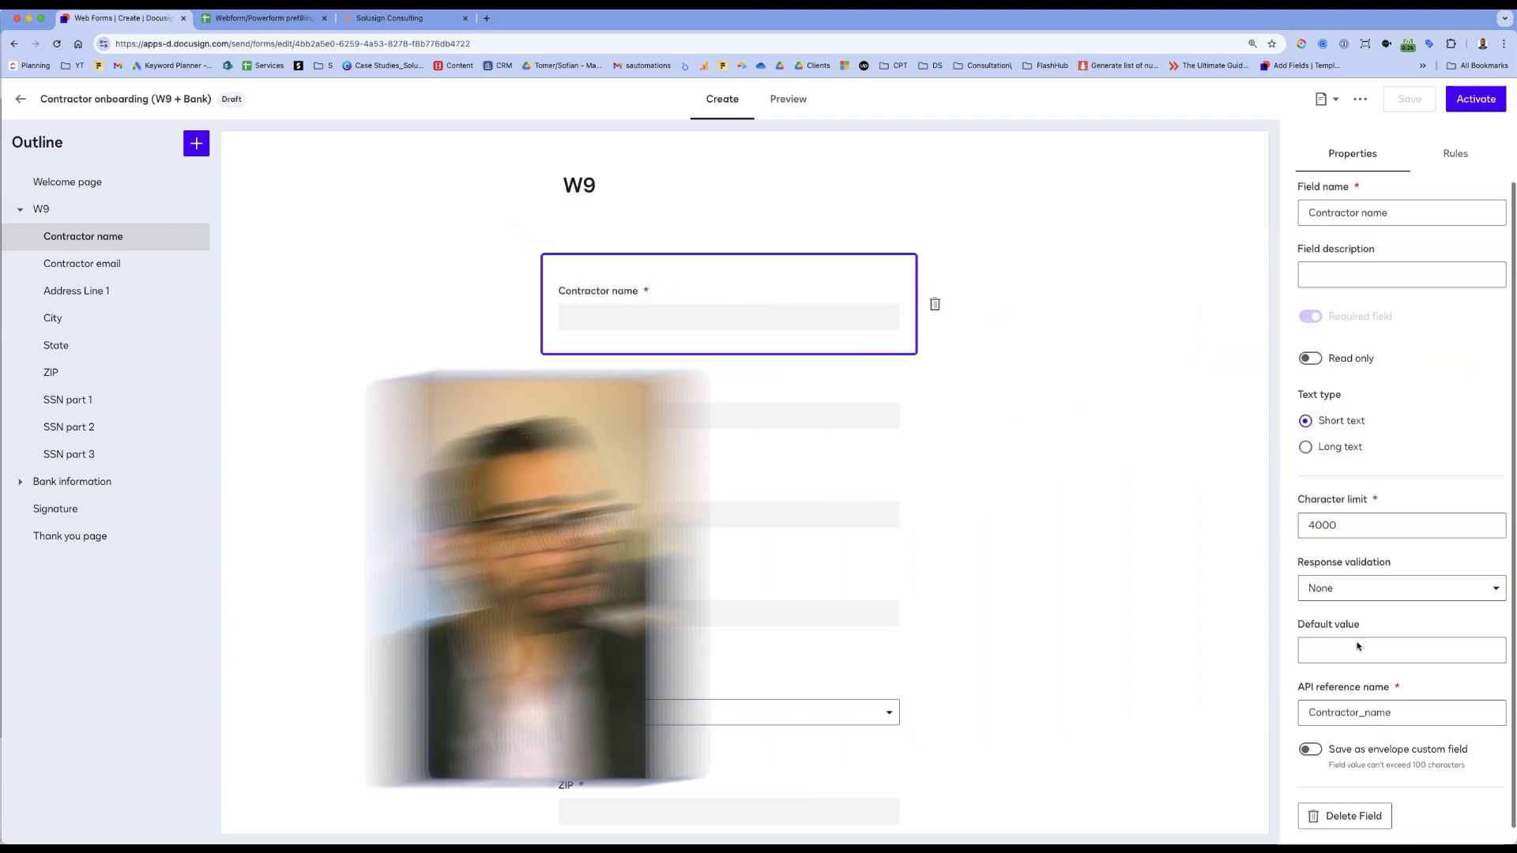
{"action": "left_click", "coordinate": [1338, 711]}
{"action": "double_click", "coordinate": [1338, 711]}
{"action": "key", "text": "ctrl+c"}
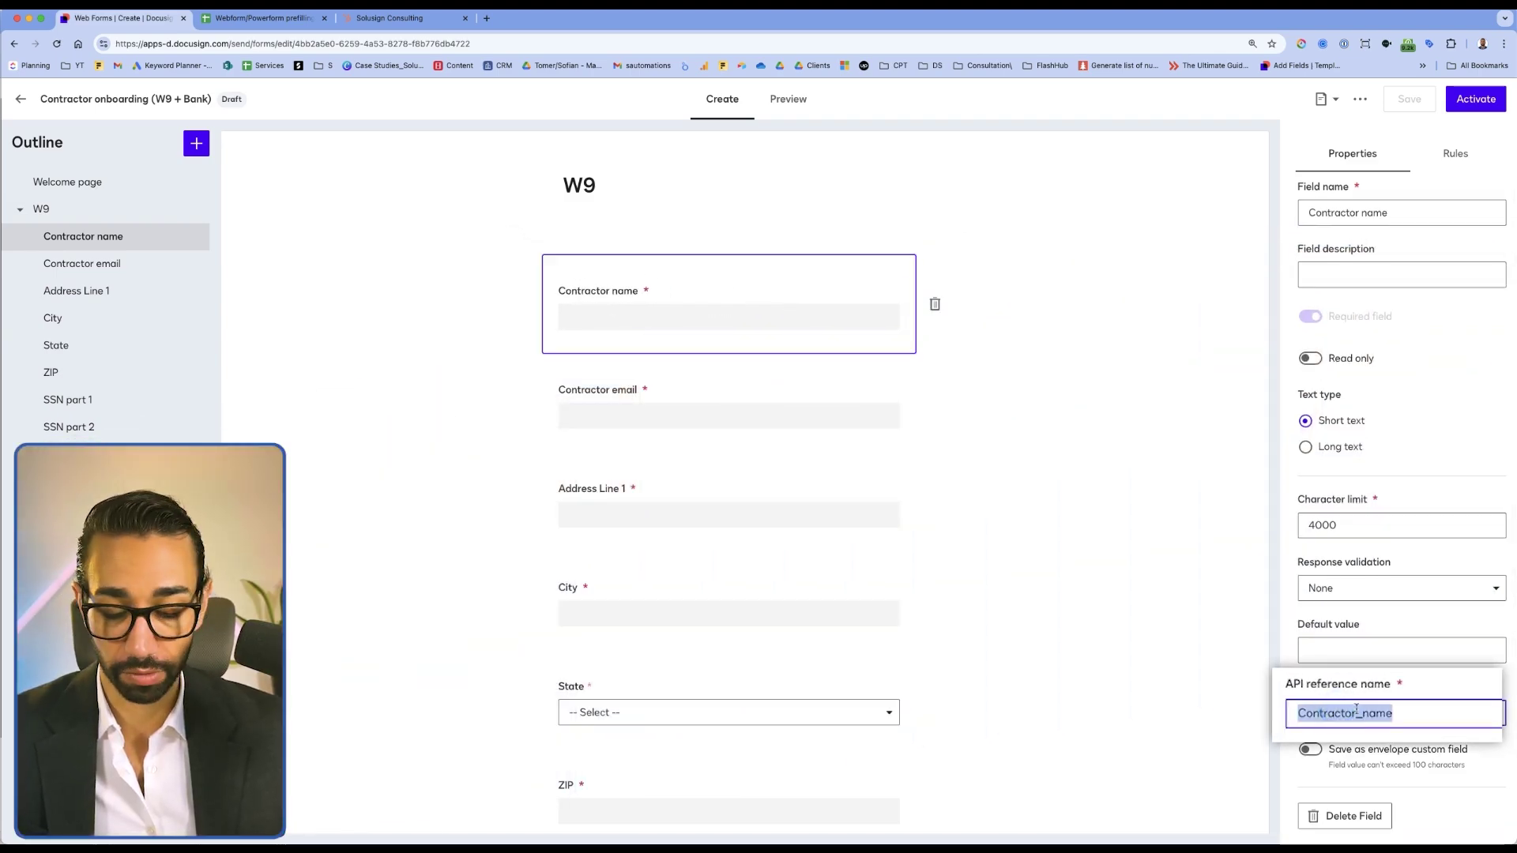
{"action": "left_click", "coordinate": [265, 17]}
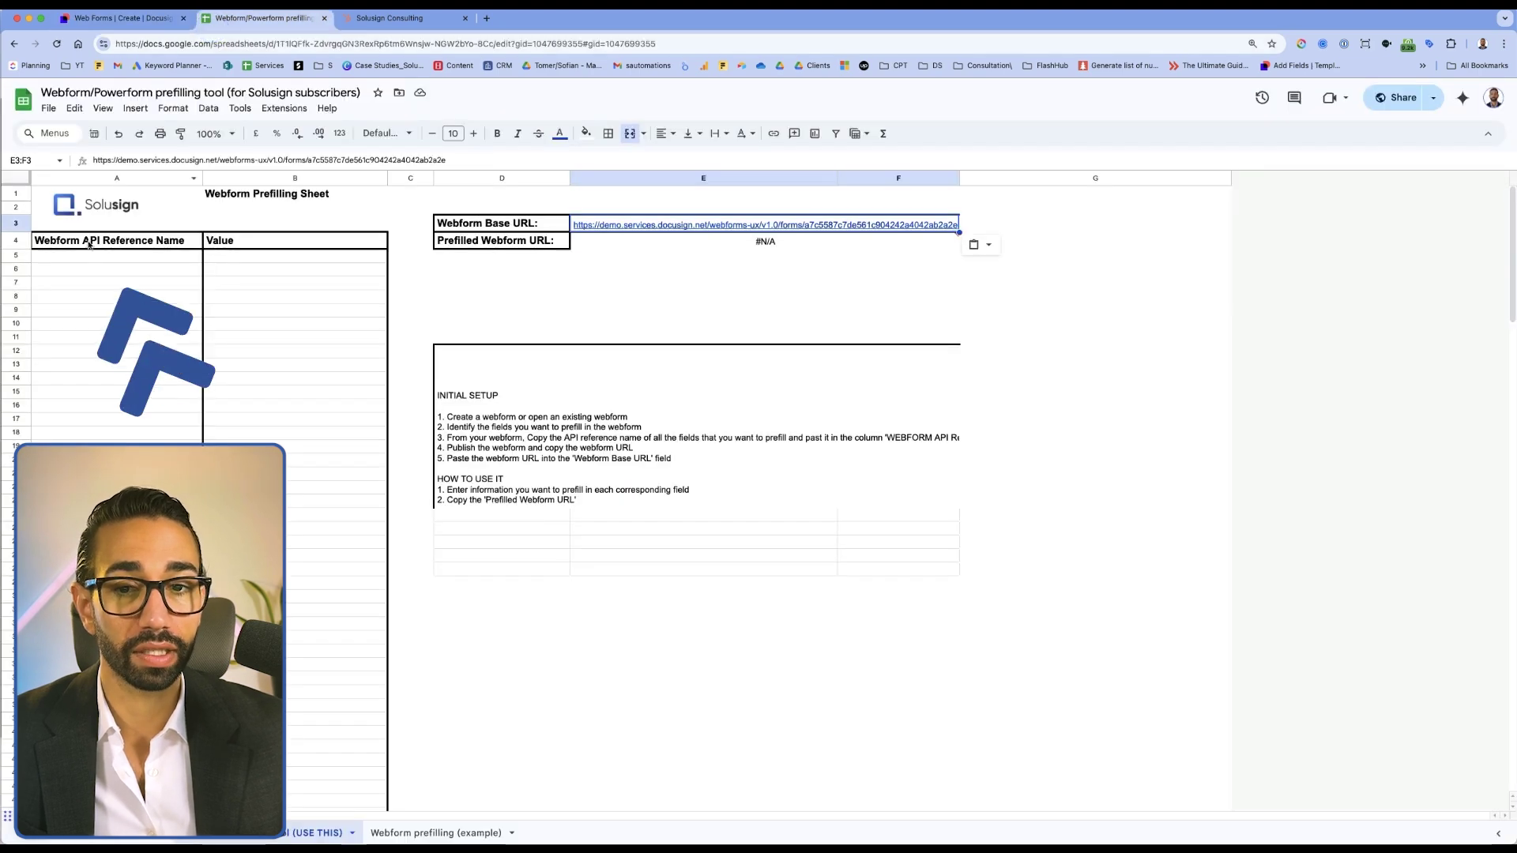
{"action": "key", "text": "ctrl+v"}
Copy the Contractor_email and Address_Line_1 reference names from the W9 fields into the sheet's A column
{"action": "left_click", "coordinate": [123, 18]}
{"action": "left_click", "coordinate": [729, 417]}
{"action": "double_click", "coordinate": [1374, 509]}
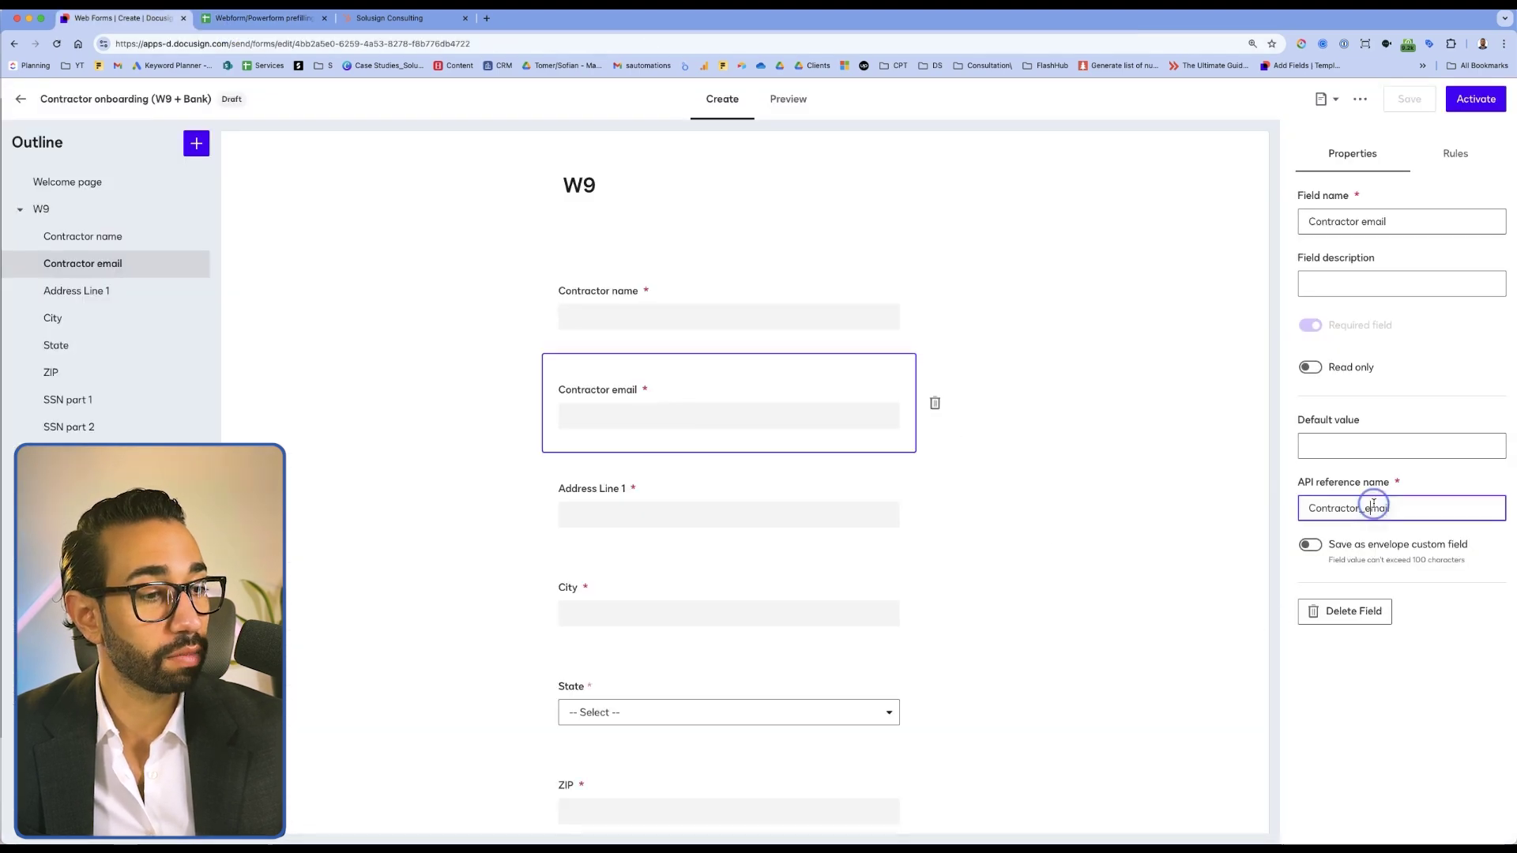
{"action": "left_click", "coordinate": [261, 18]}
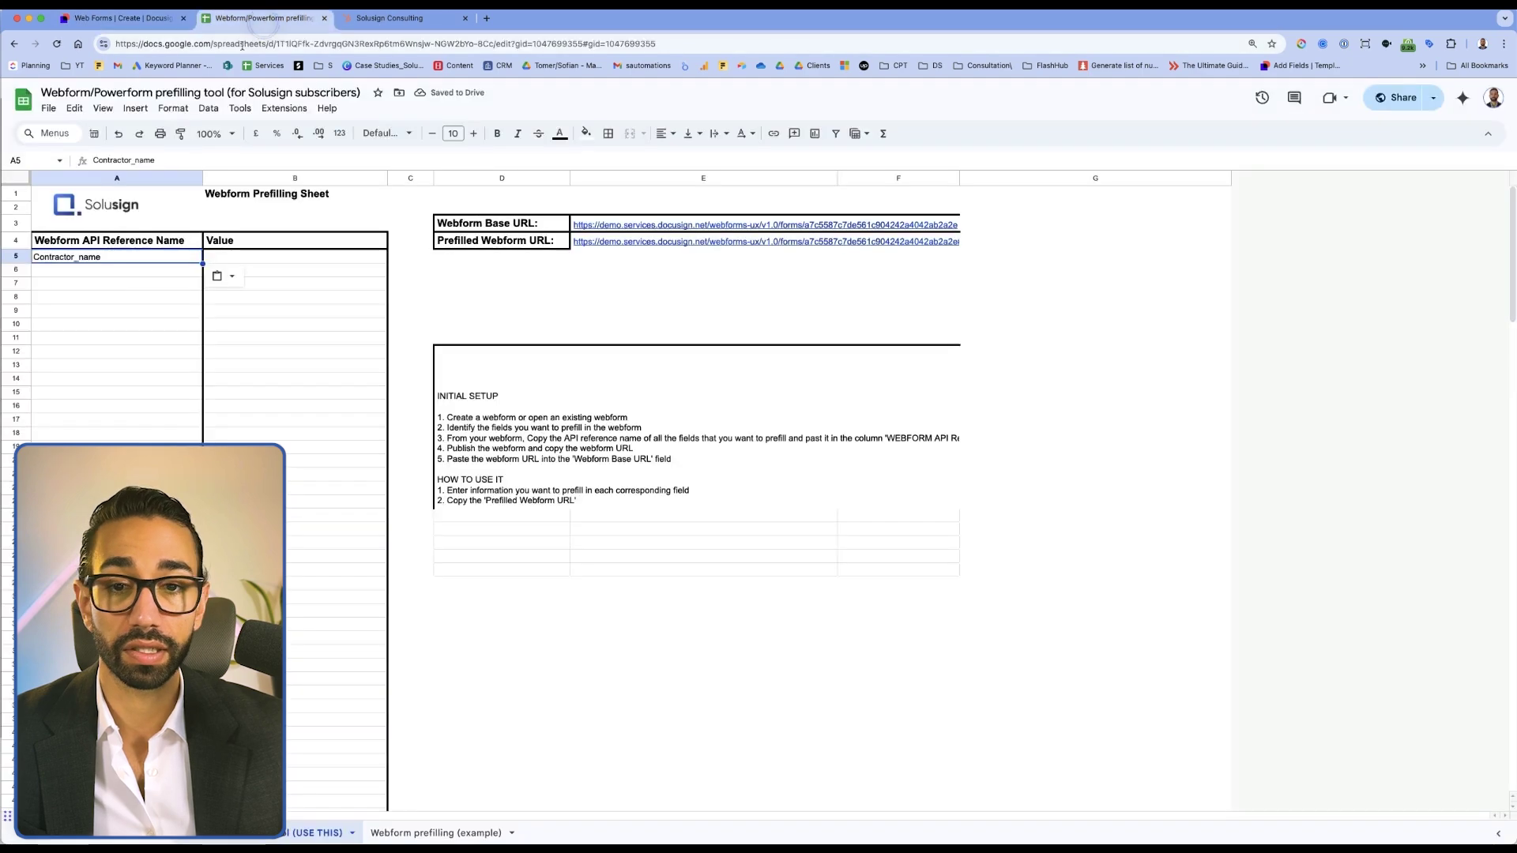
{"action": "left_click", "coordinate": [122, 17]}
{"action": "double_click", "coordinate": [1355, 721]}
{"action": "key", "text": "ctrl+c"}
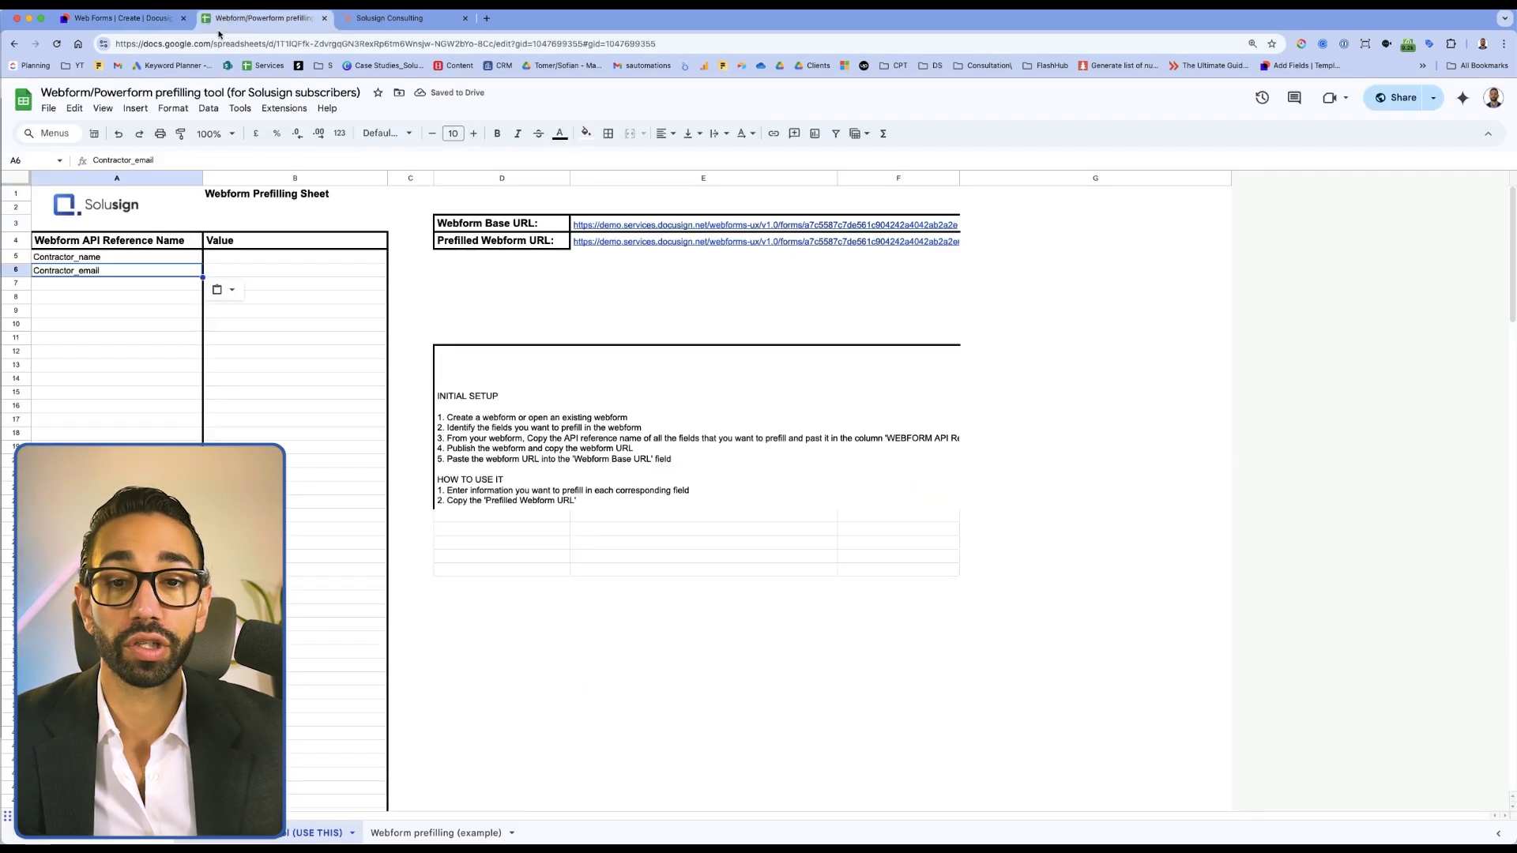
{"action": "left_click", "coordinate": [79, 285]}
{"action": "key", "text": "ctrl+v"}
{"action": "left_click", "coordinate": [127, 262]}
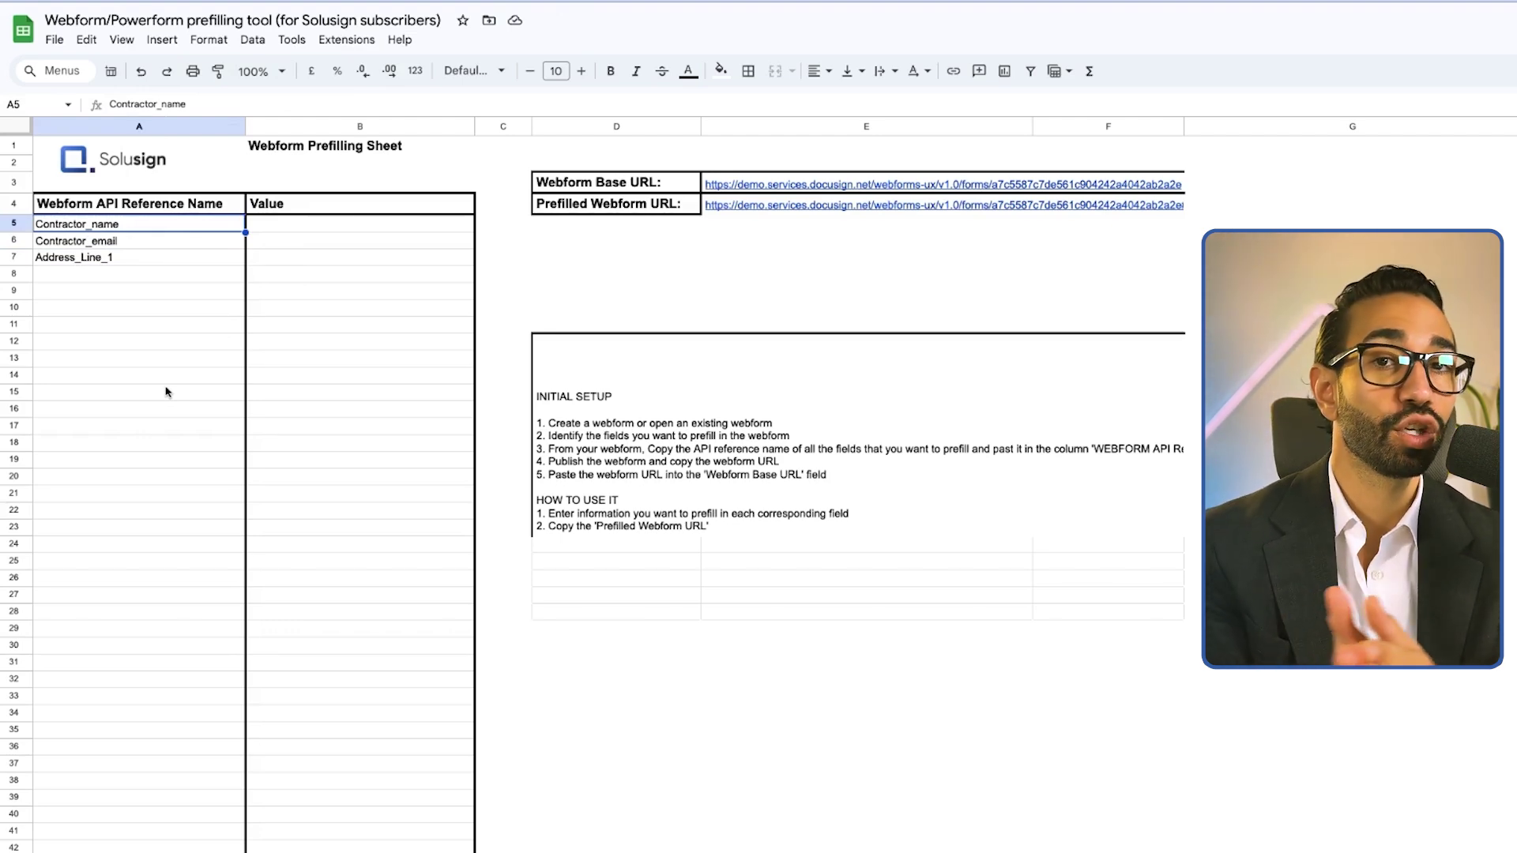
Enter a sample contractor full name, e-mail address and street address in cells B5, B6 and B7
{"action": "left_click", "coordinate": [342, 225]}
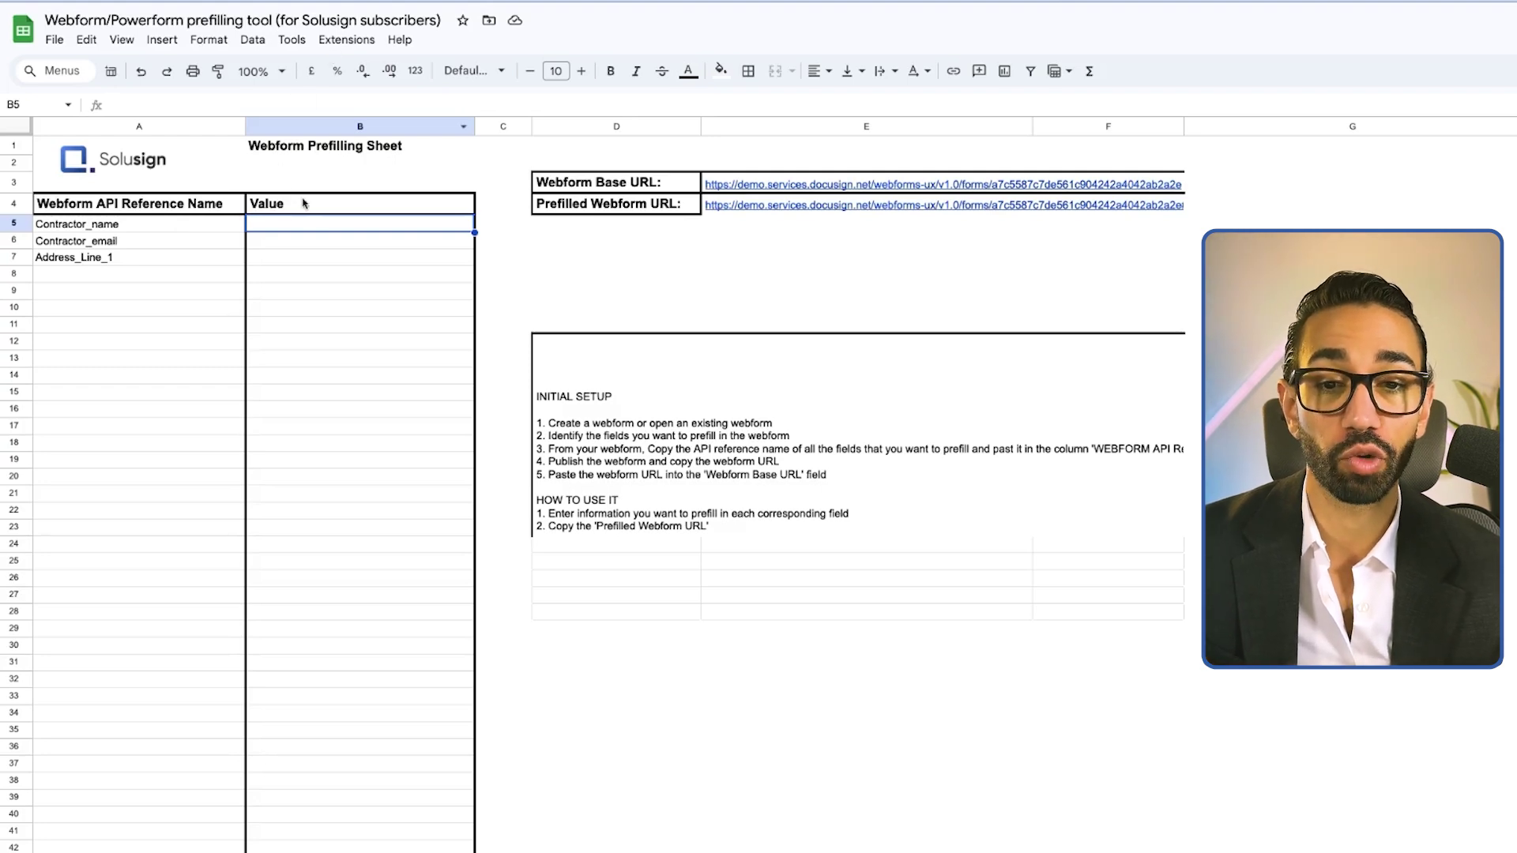
{"action": "type", "text": "jOH"}
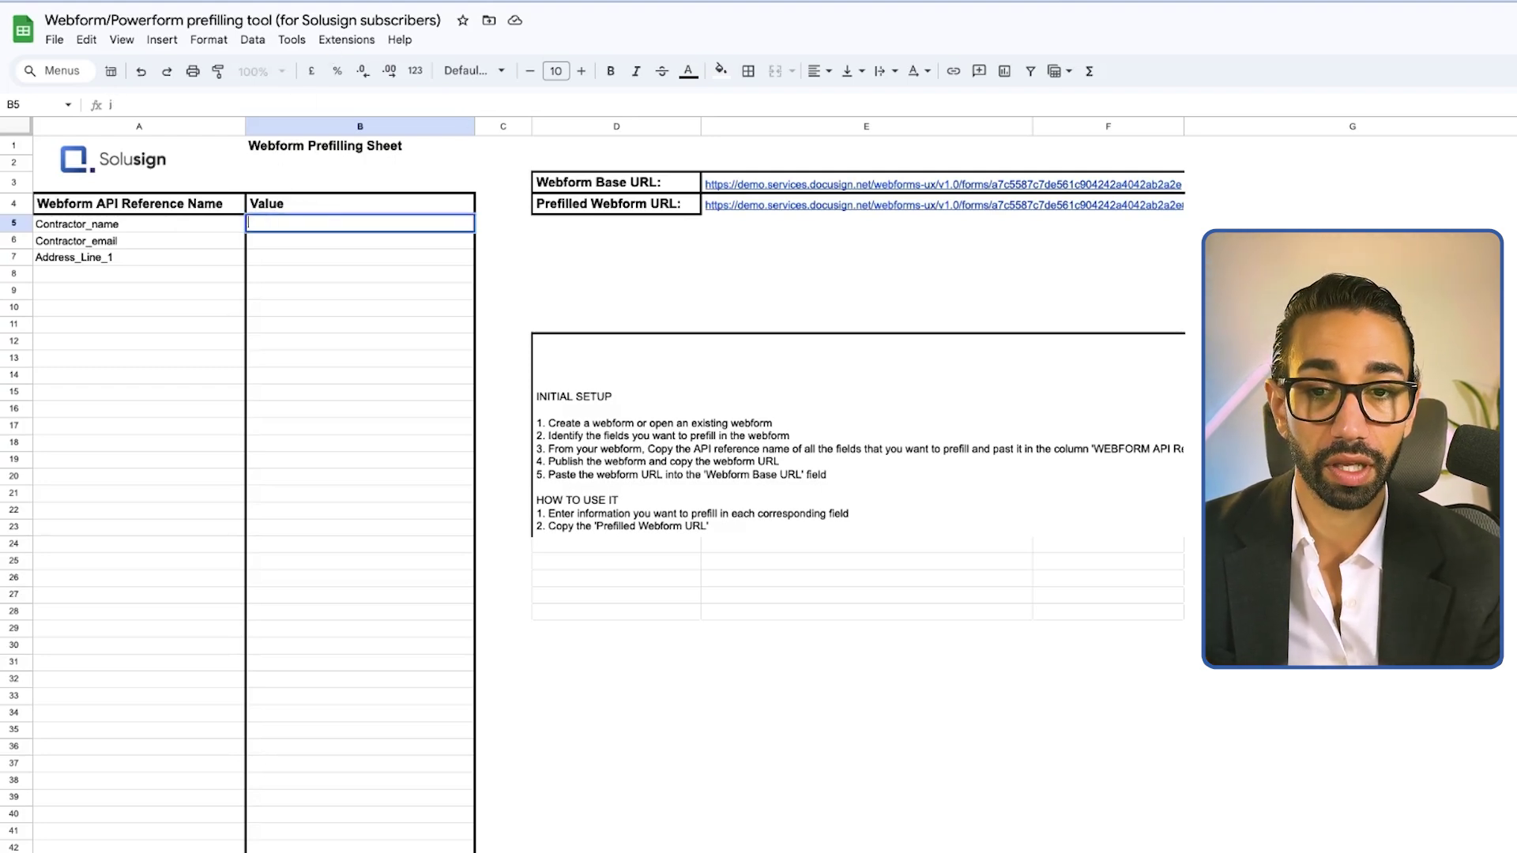
{"action": "key", "text": "BackSpace"}
{"action": "key", "text": "BackSpace"}
{"action": "type", "text": "n Smith"}
{"action": "key", "text": "Return"}
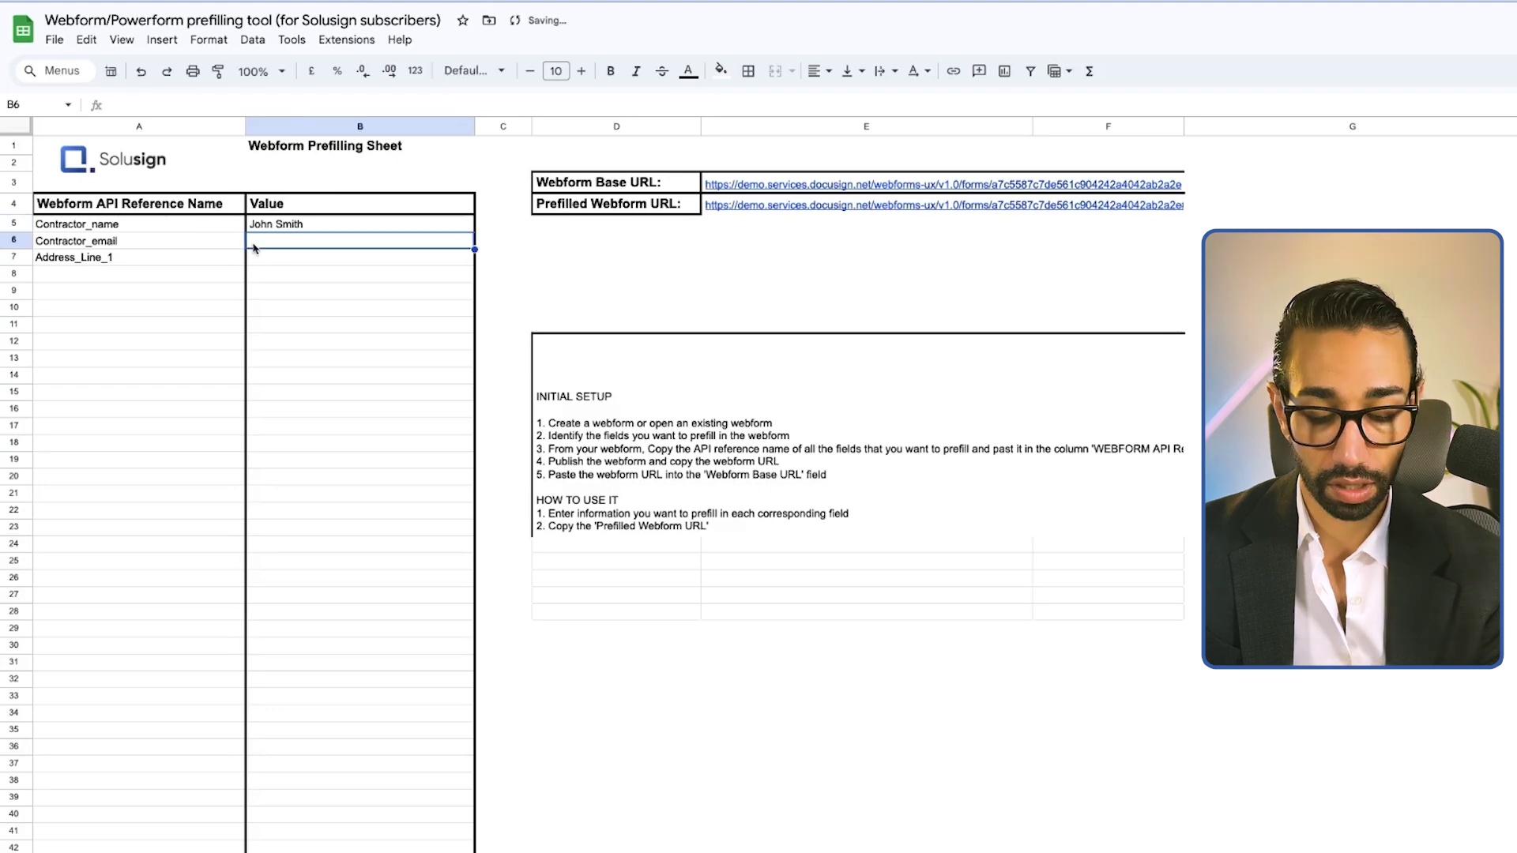
{"action": "type", "text": "johen@smith.com"}
{"action": "key", "text": "Return"}
{"action": "type", "text": "123 Main"}
{"action": "key", "text": "Return"}
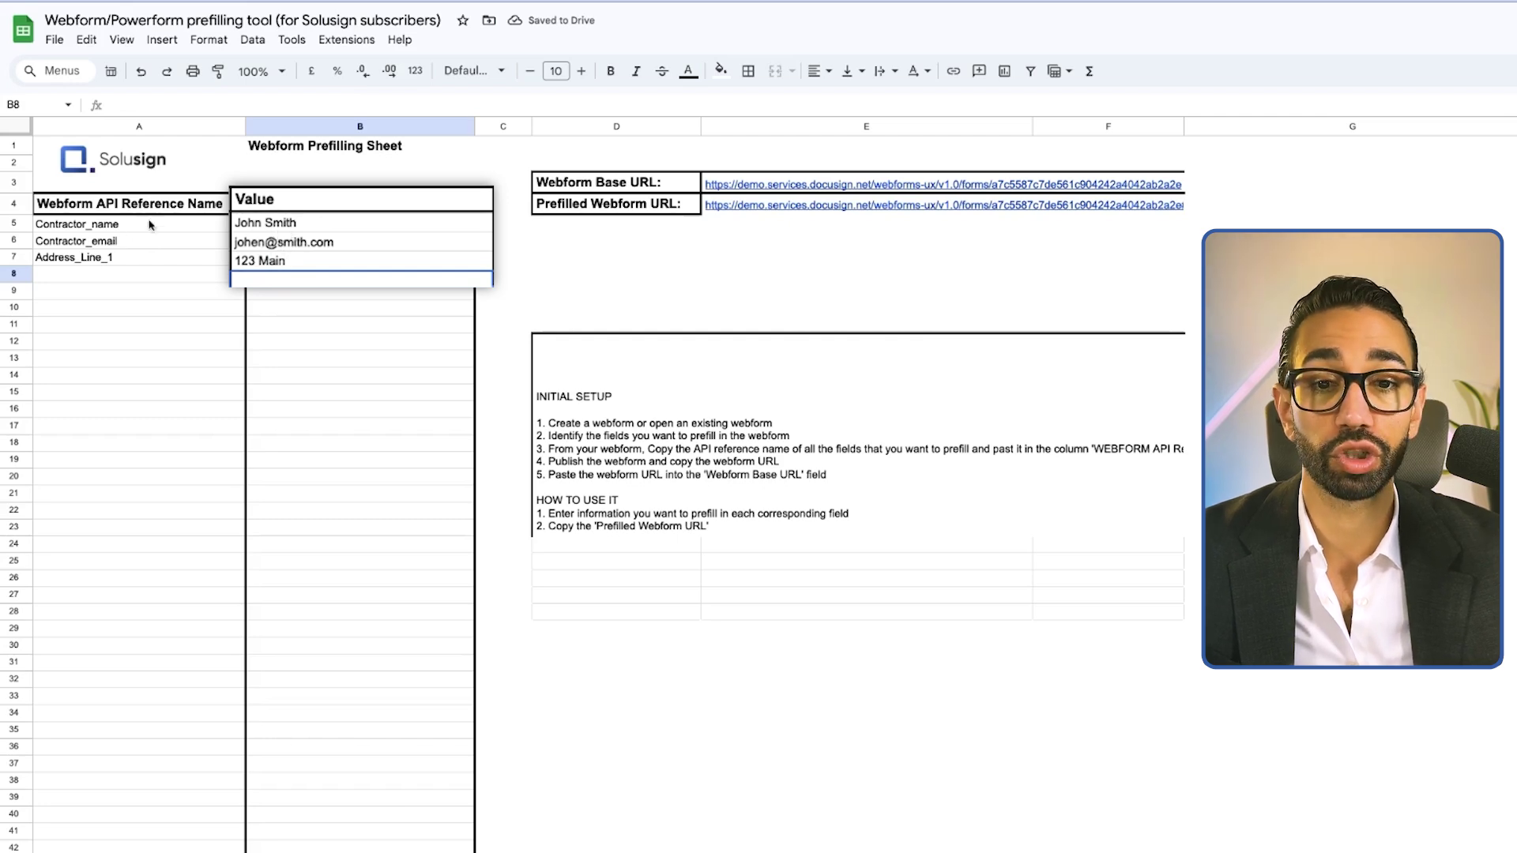
{"action": "left_click", "coordinate": [283, 263]}
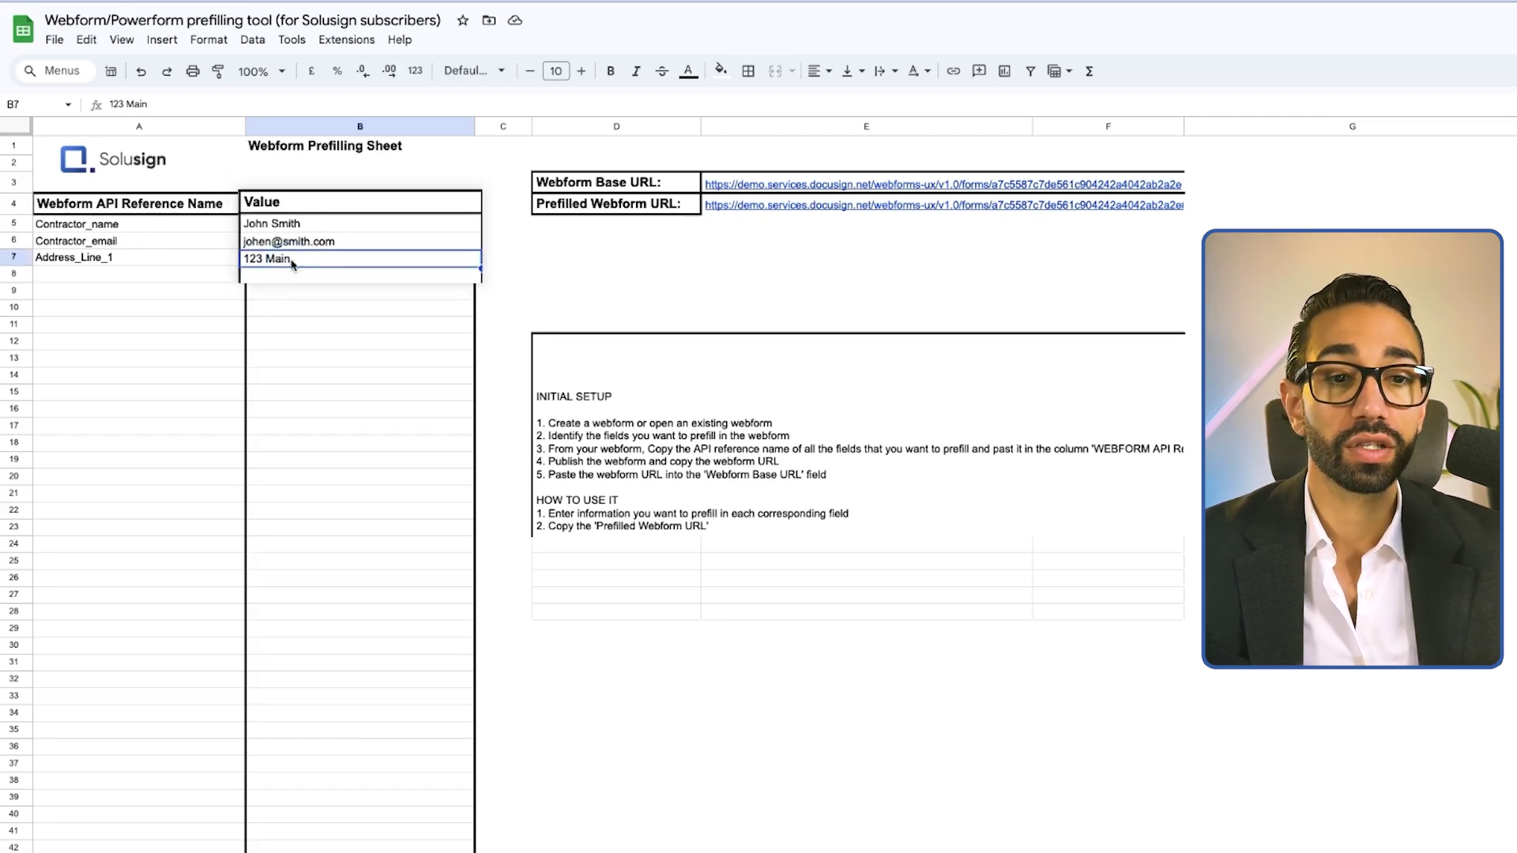
Copy the Prefilled Webform URL and load it in a new browser tab to show the prefilled W9 form
{"action": "left_click", "coordinate": [709, 204]}
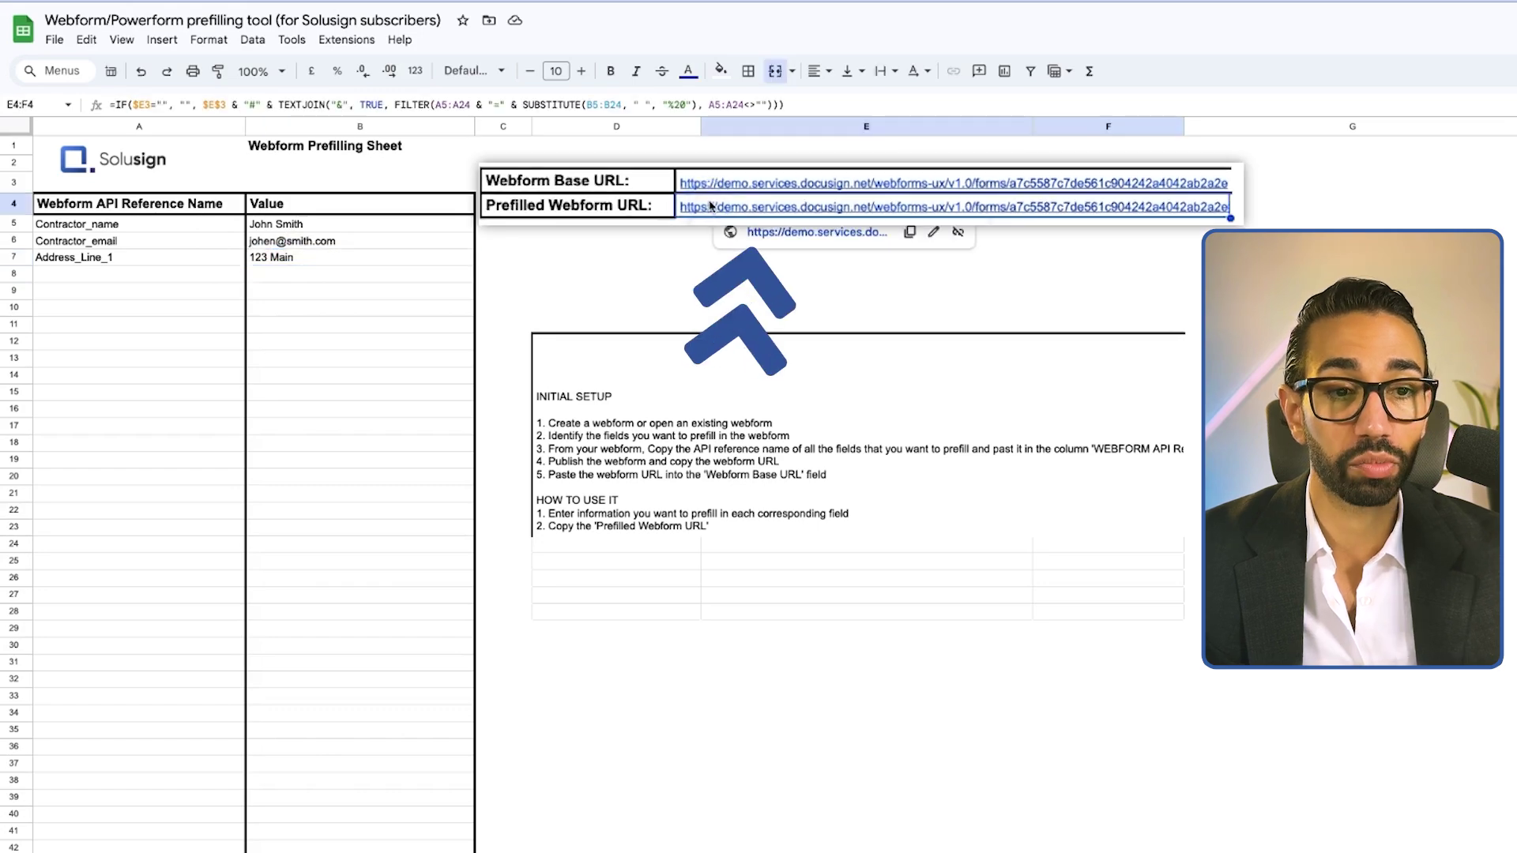
{"action": "left_click", "coordinate": [910, 234]}
{"action": "left_click", "coordinate": [489, 19]}
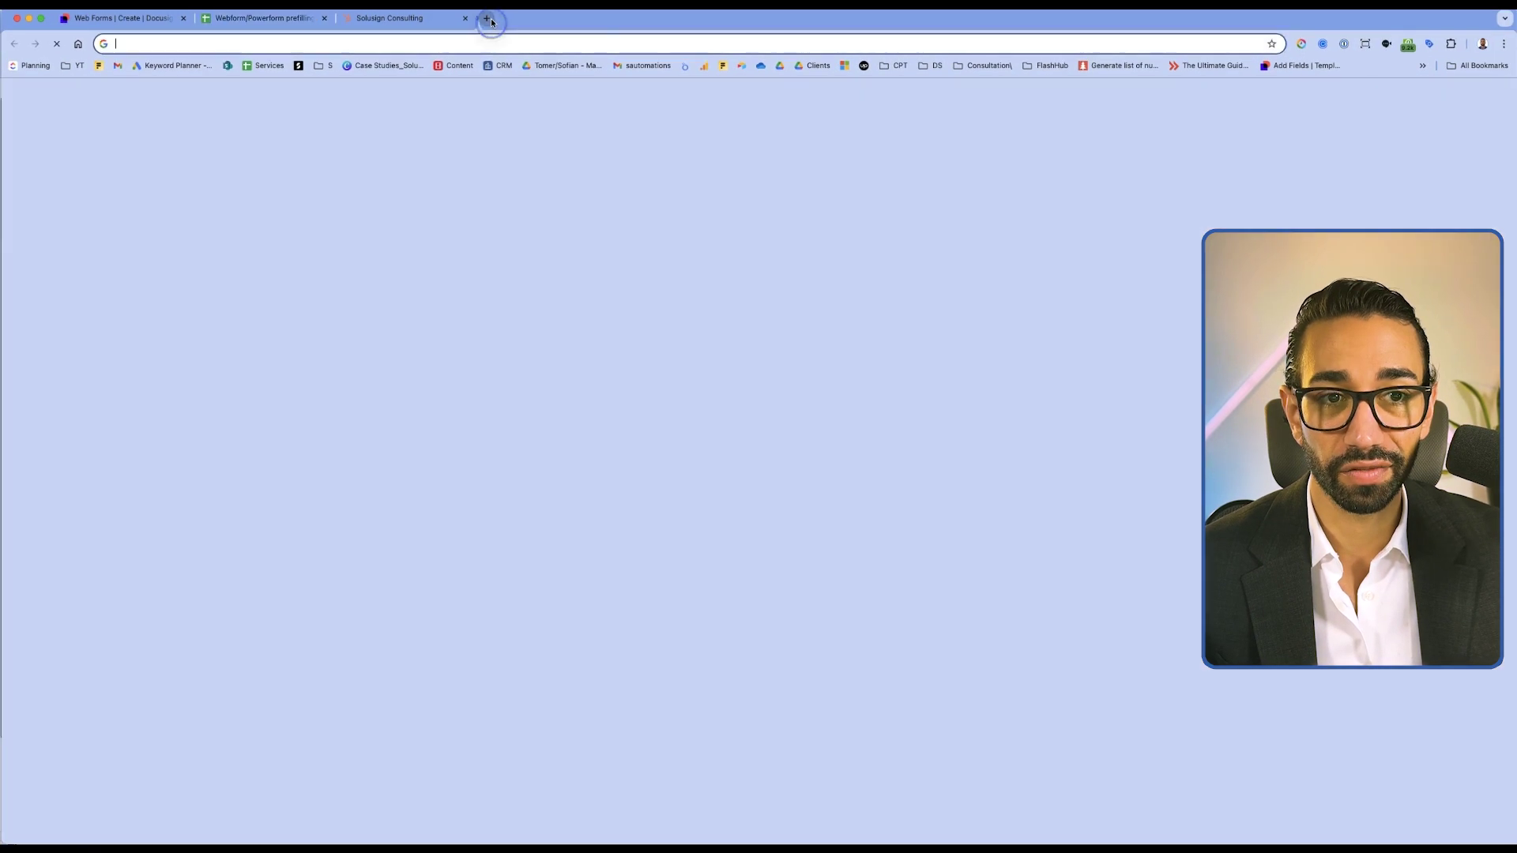
{"action": "key", "text": "super+v"}
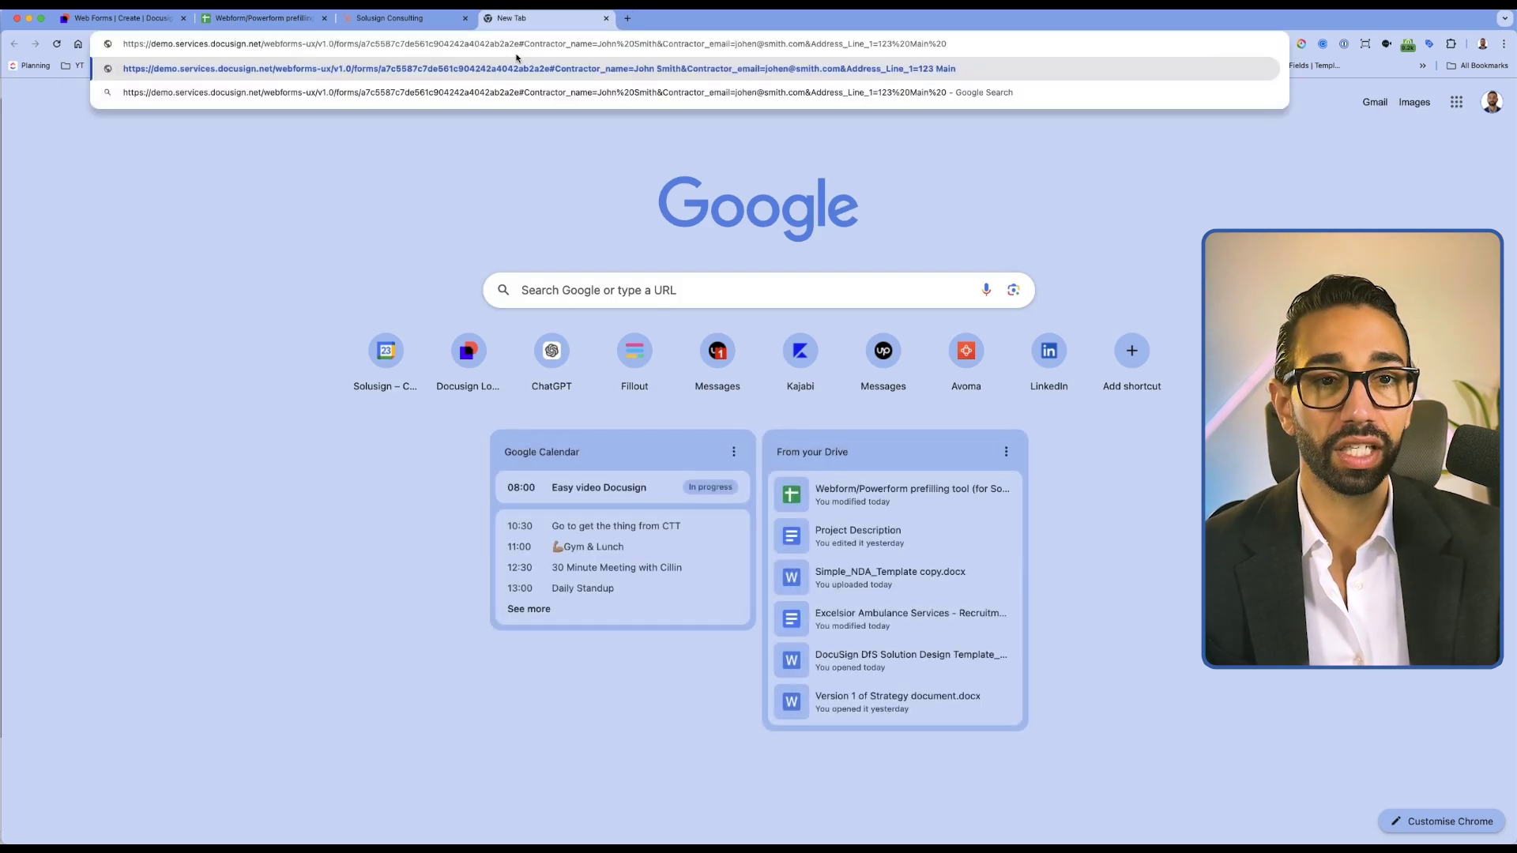
{"action": "key", "text": "Return"}
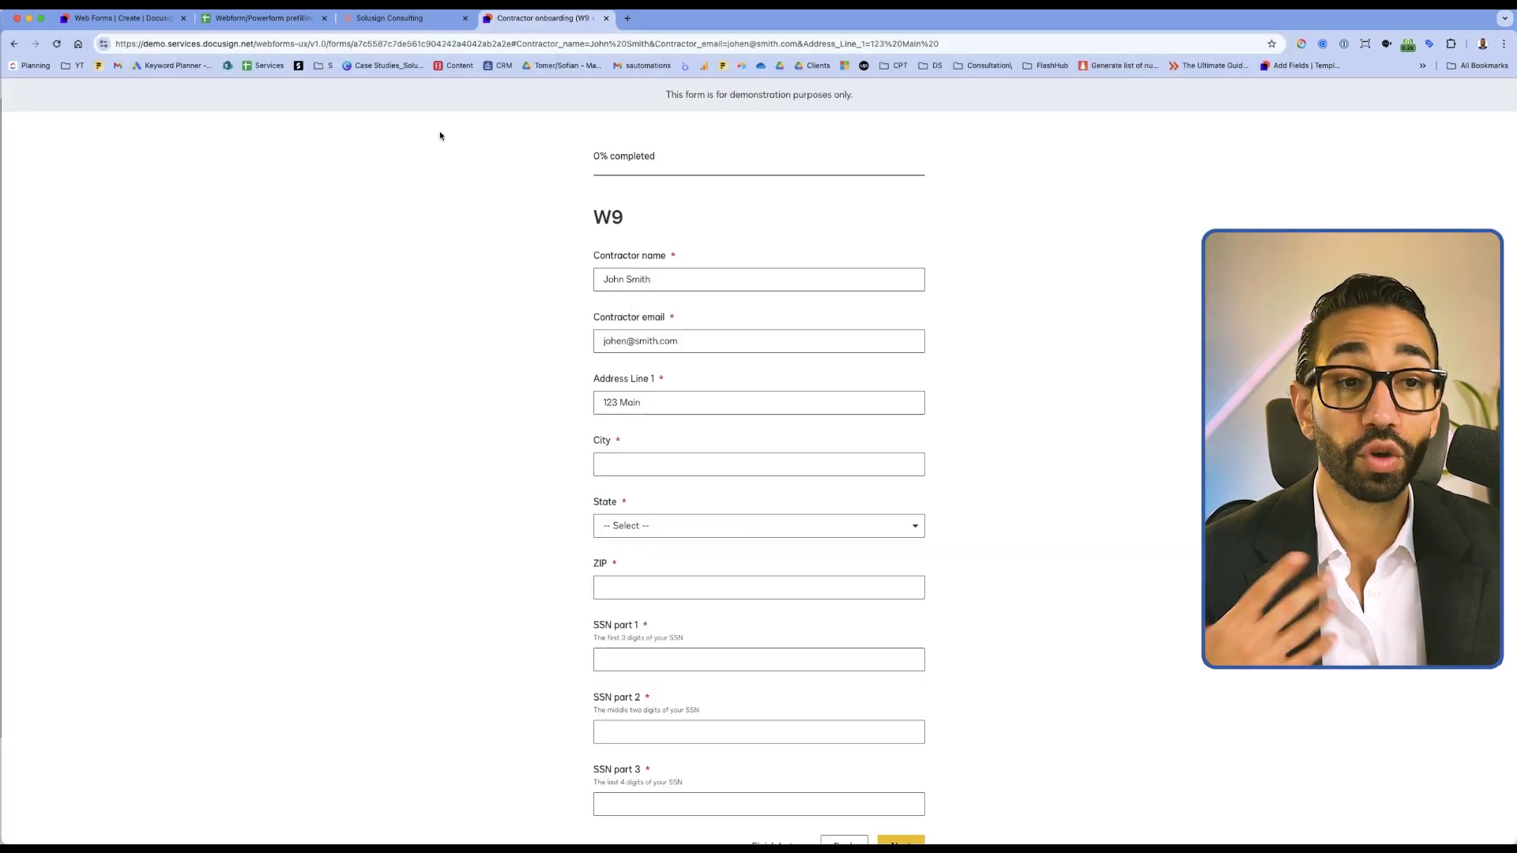
Inspect the Contractor_name parameter in the prefilled URL, then go back to the prefilling sheet
{"action": "key", "text": "super+l"}
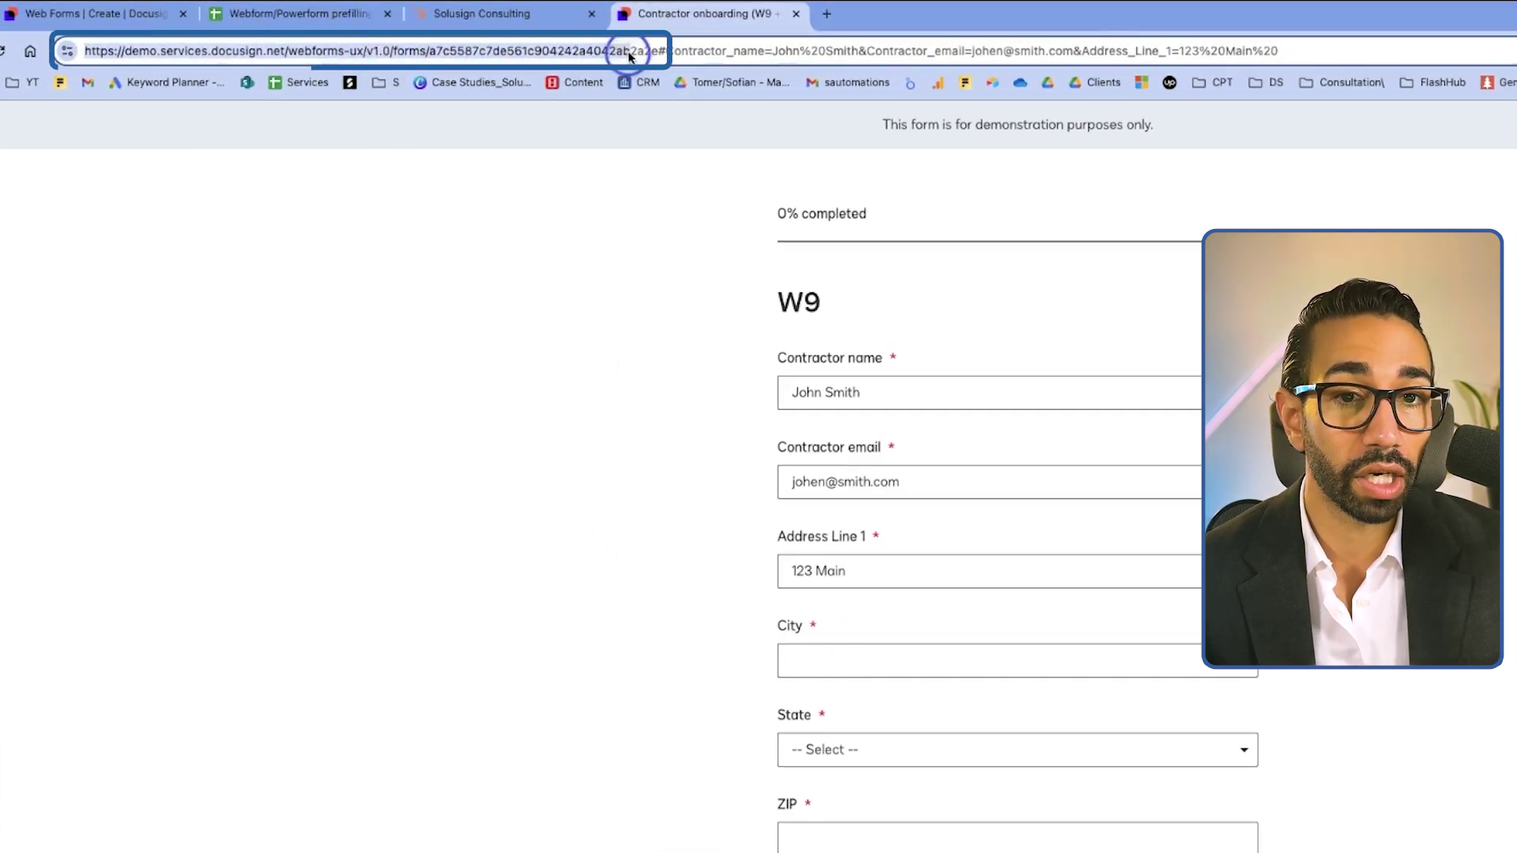
{"action": "left_click_drag", "start_coordinate": [669, 51], "coordinate": [761, 47]}
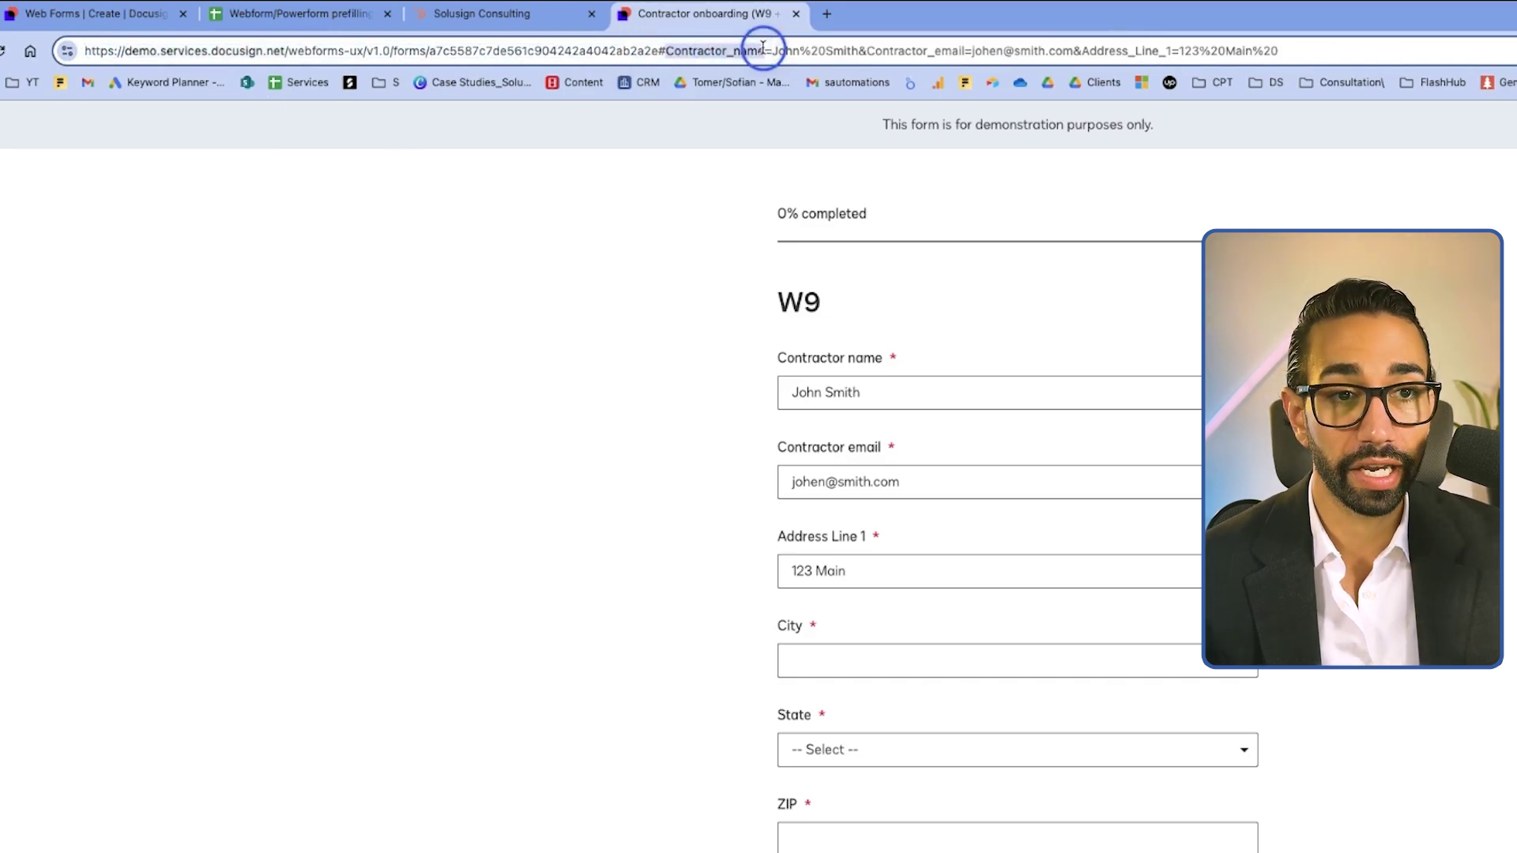
{"action": "left_click", "coordinate": [763, 49]}
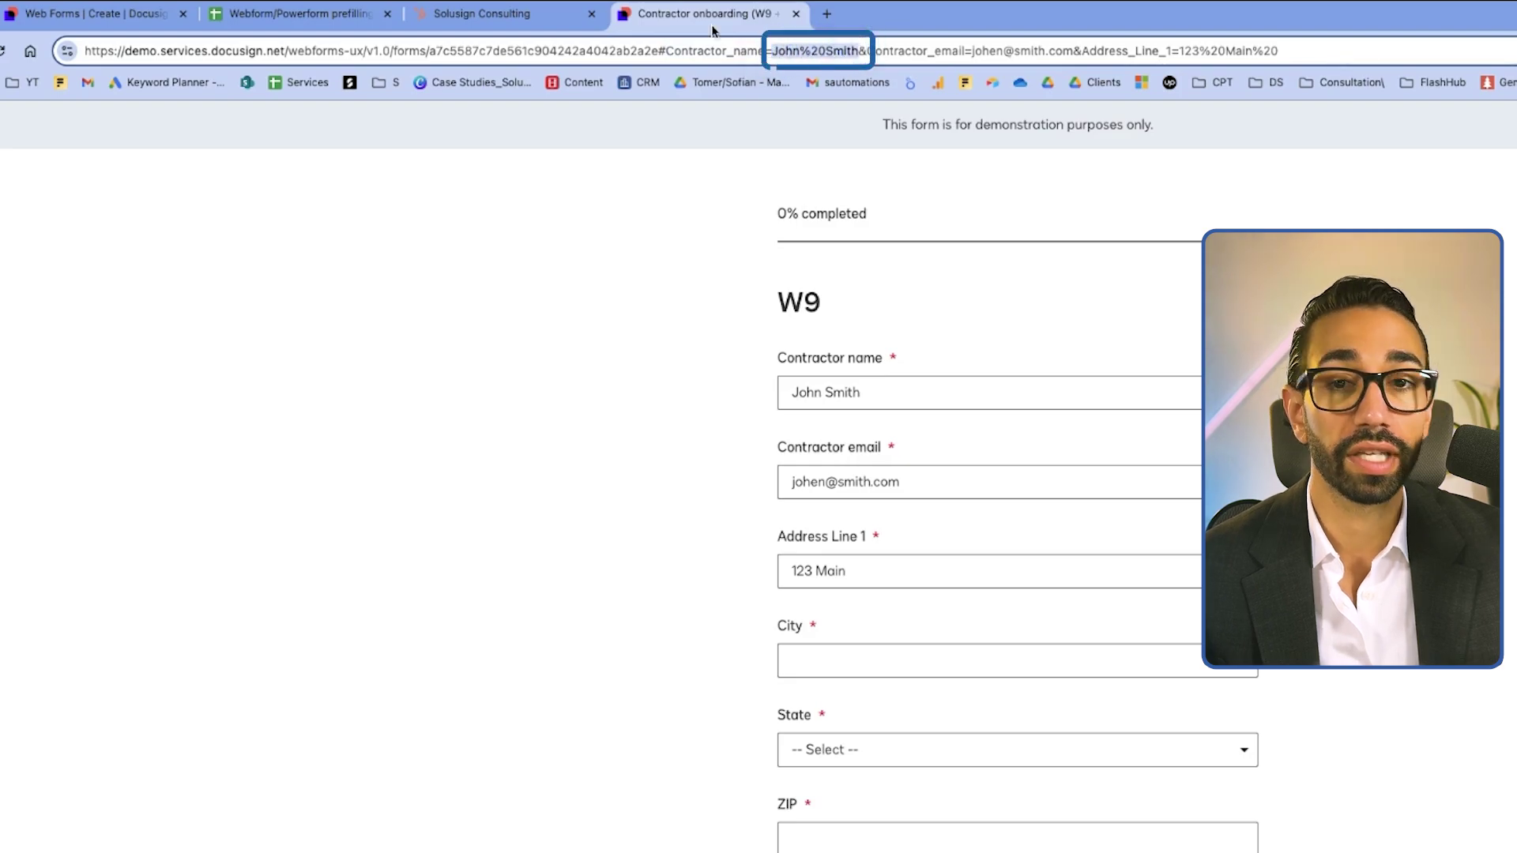
{"action": "left_click", "coordinate": [300, 14]}
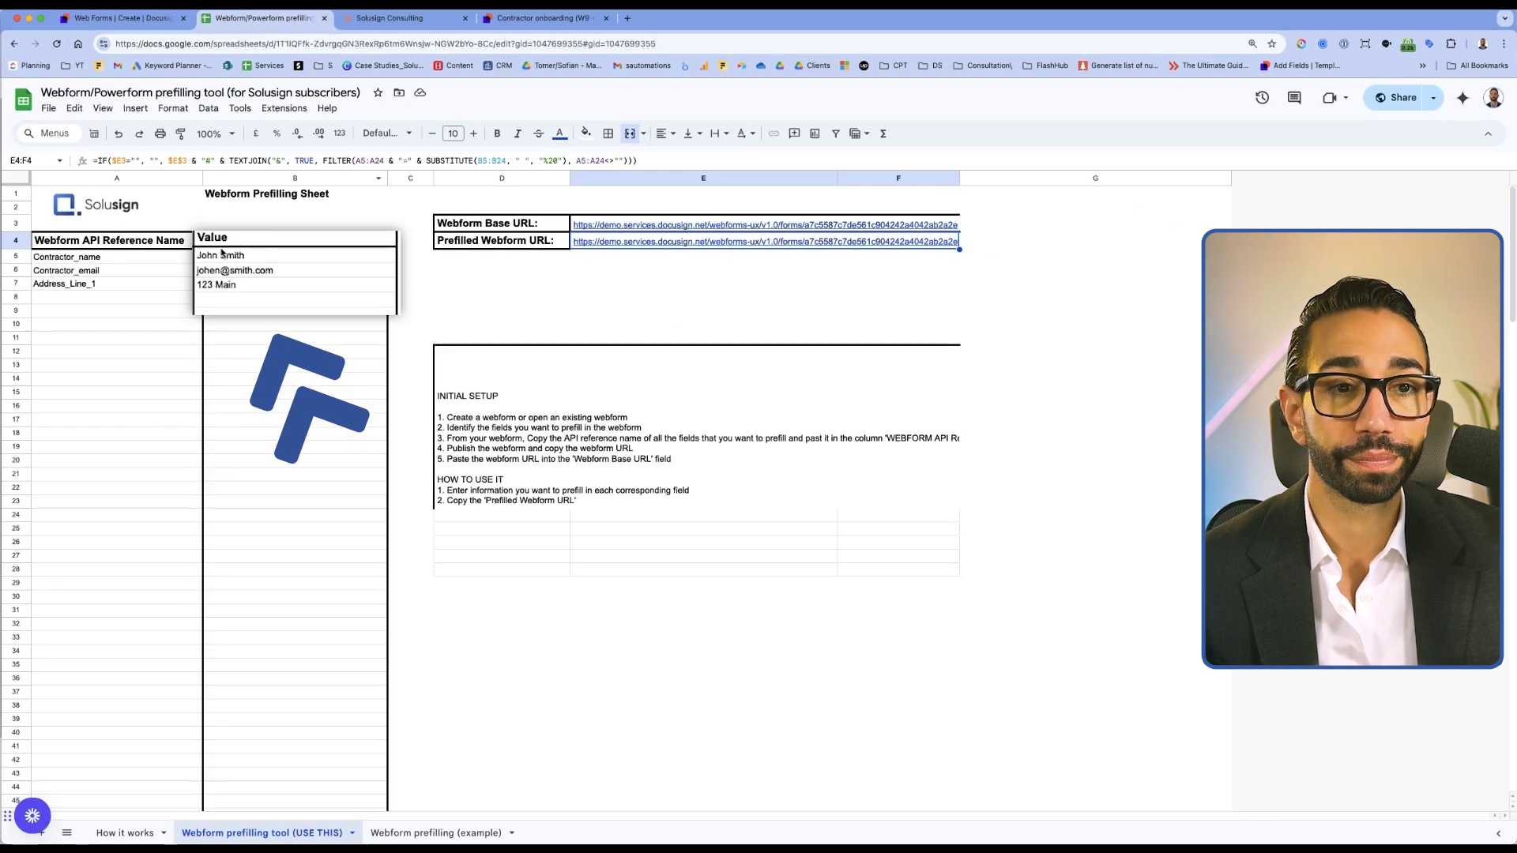
Compare the prefilled W9 form against the sheet, then deselect the Prefilled Webform URL cell
{"action": "left_click", "coordinate": [537, 18]}
{"action": "left_click", "coordinate": [234, 19]}
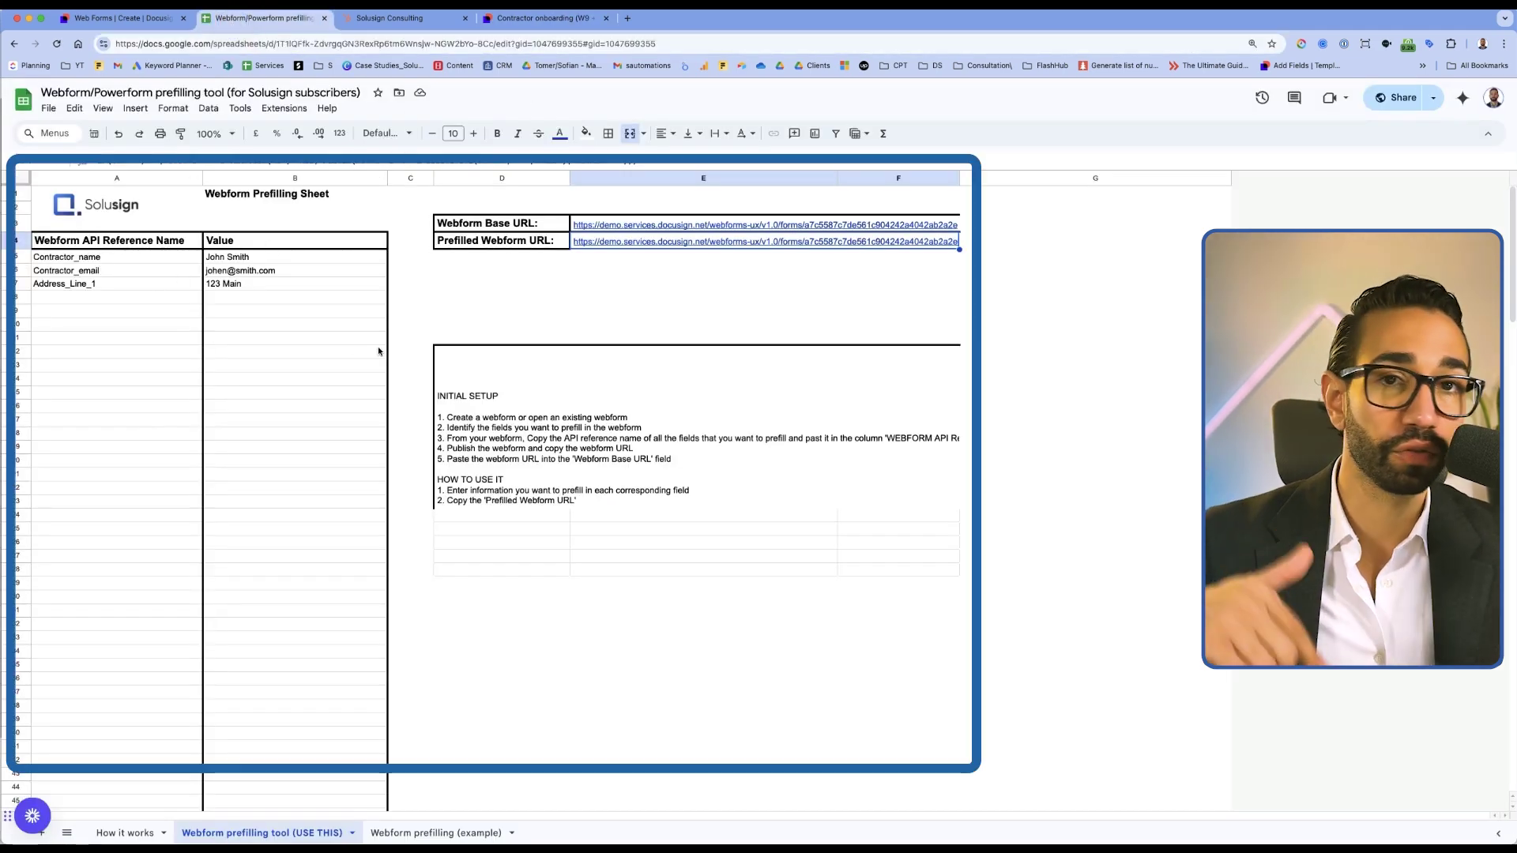
{"action": "left_click", "coordinate": [286, 524]}
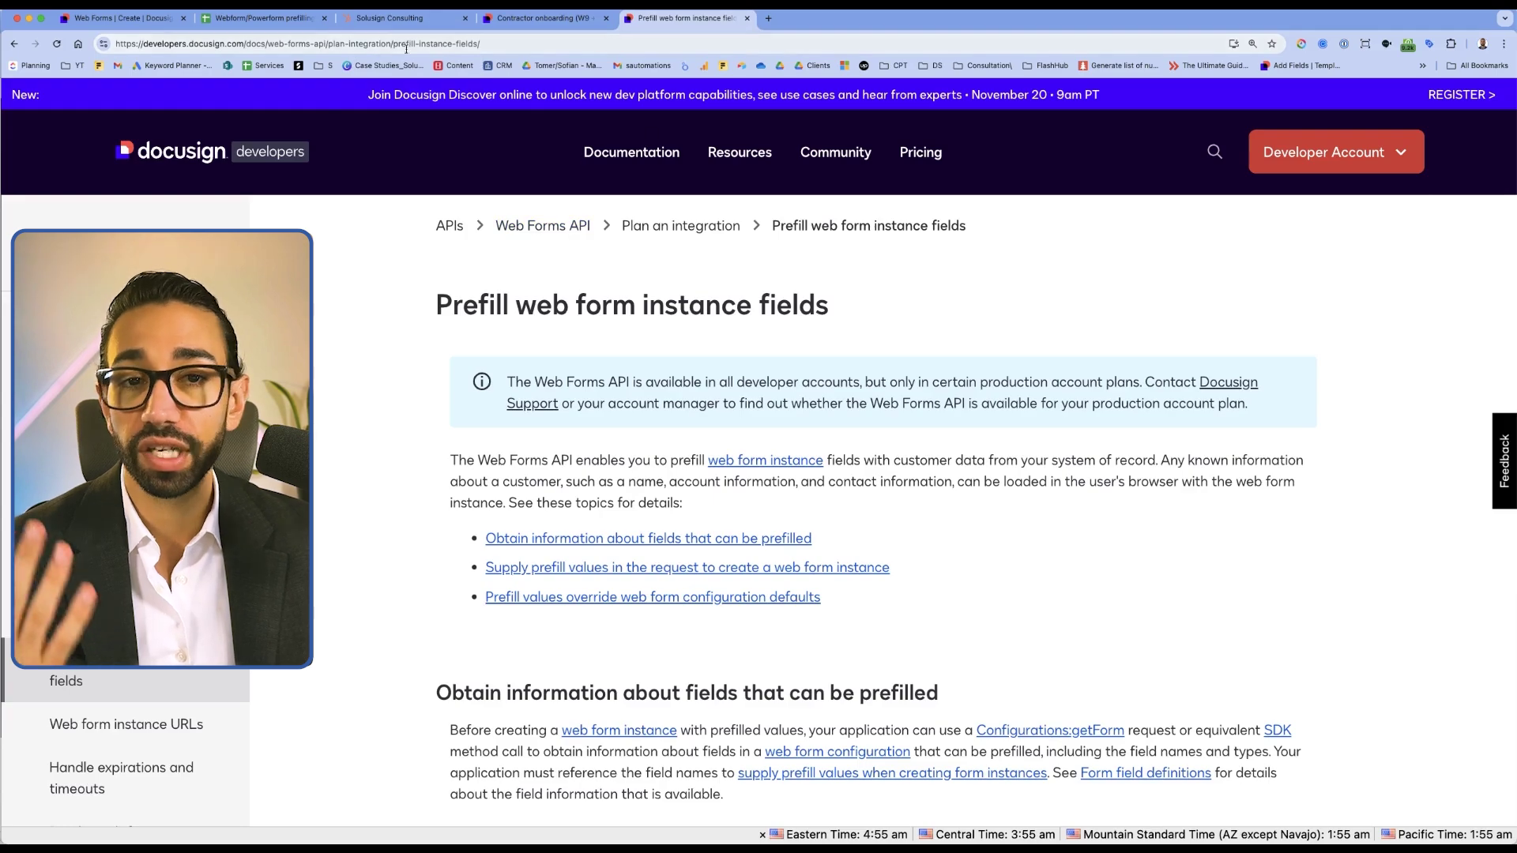
{"action": "scroll", "coordinate": [706, 536], "scroll_direction": "down", "scroll_amount": 10}
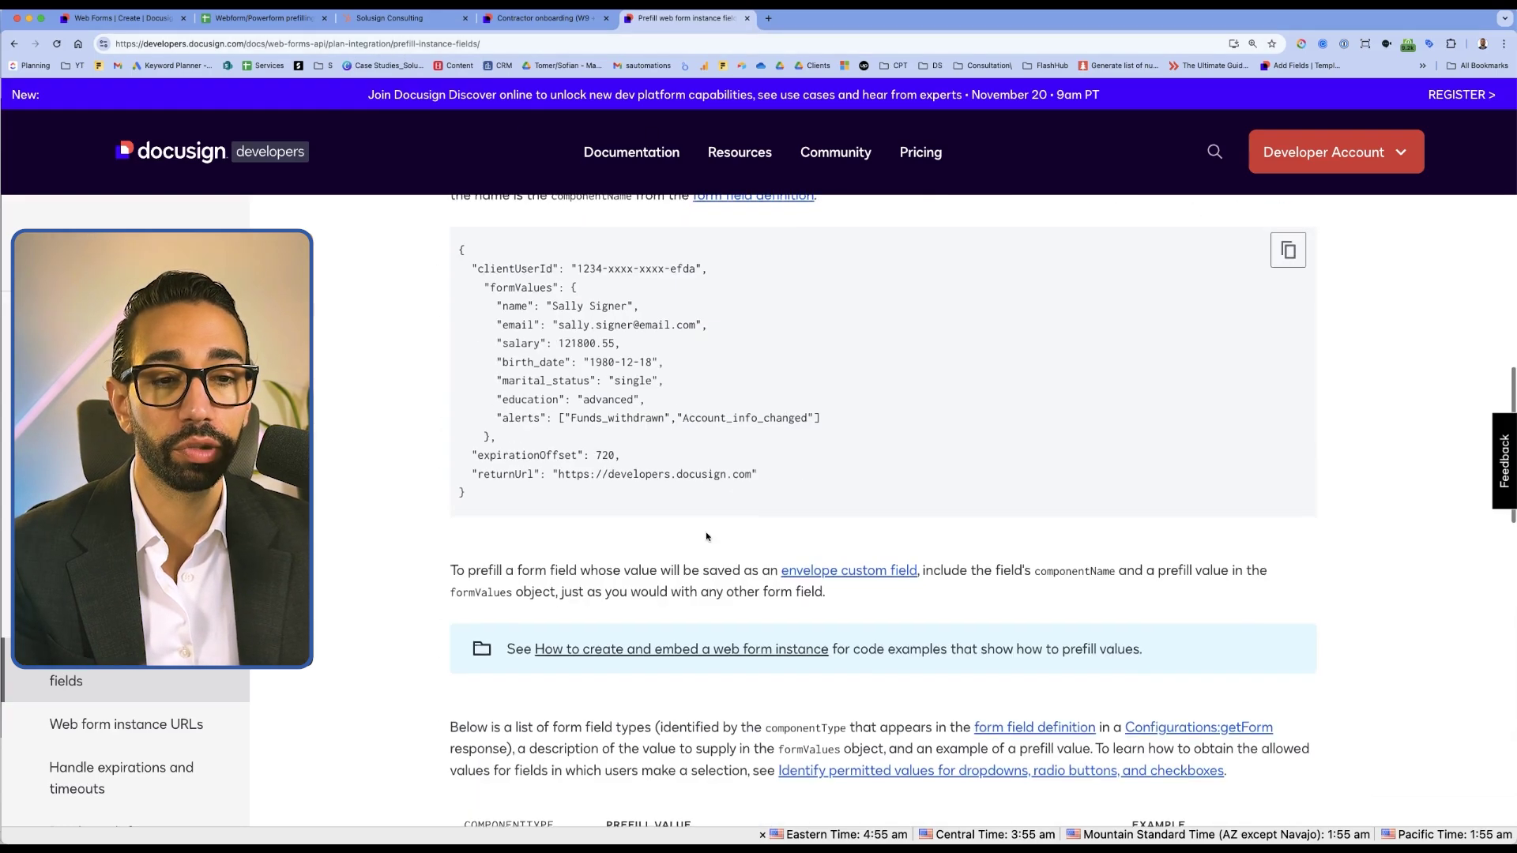
{"action": "scroll", "coordinate": [706, 536], "scroll_direction": "down", "scroll_amount": 5}
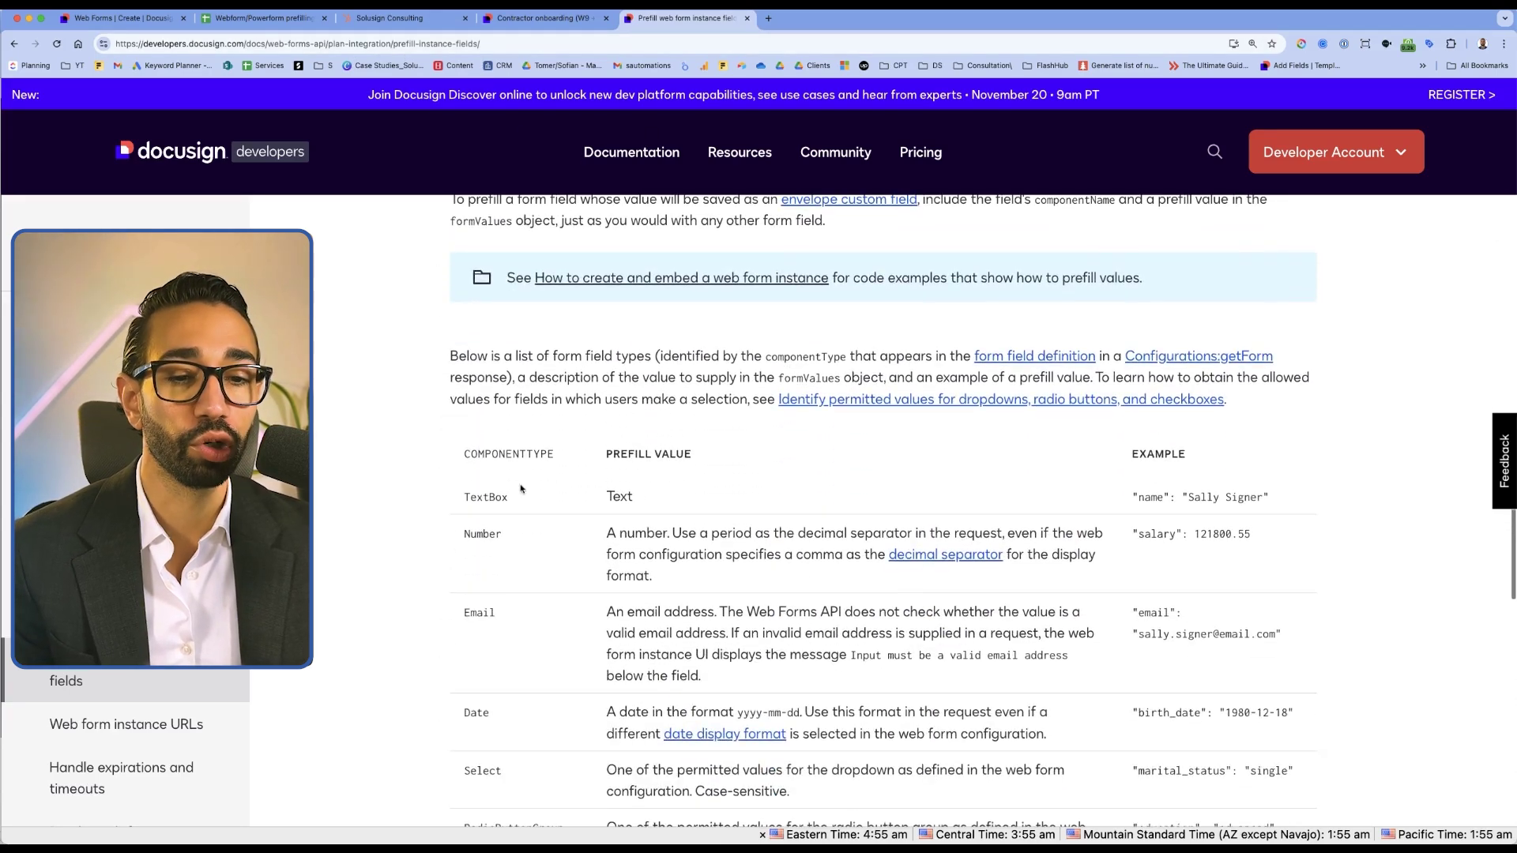
{"action": "scroll", "coordinate": [520, 489], "scroll_direction": "down", "scroll_amount": 3}
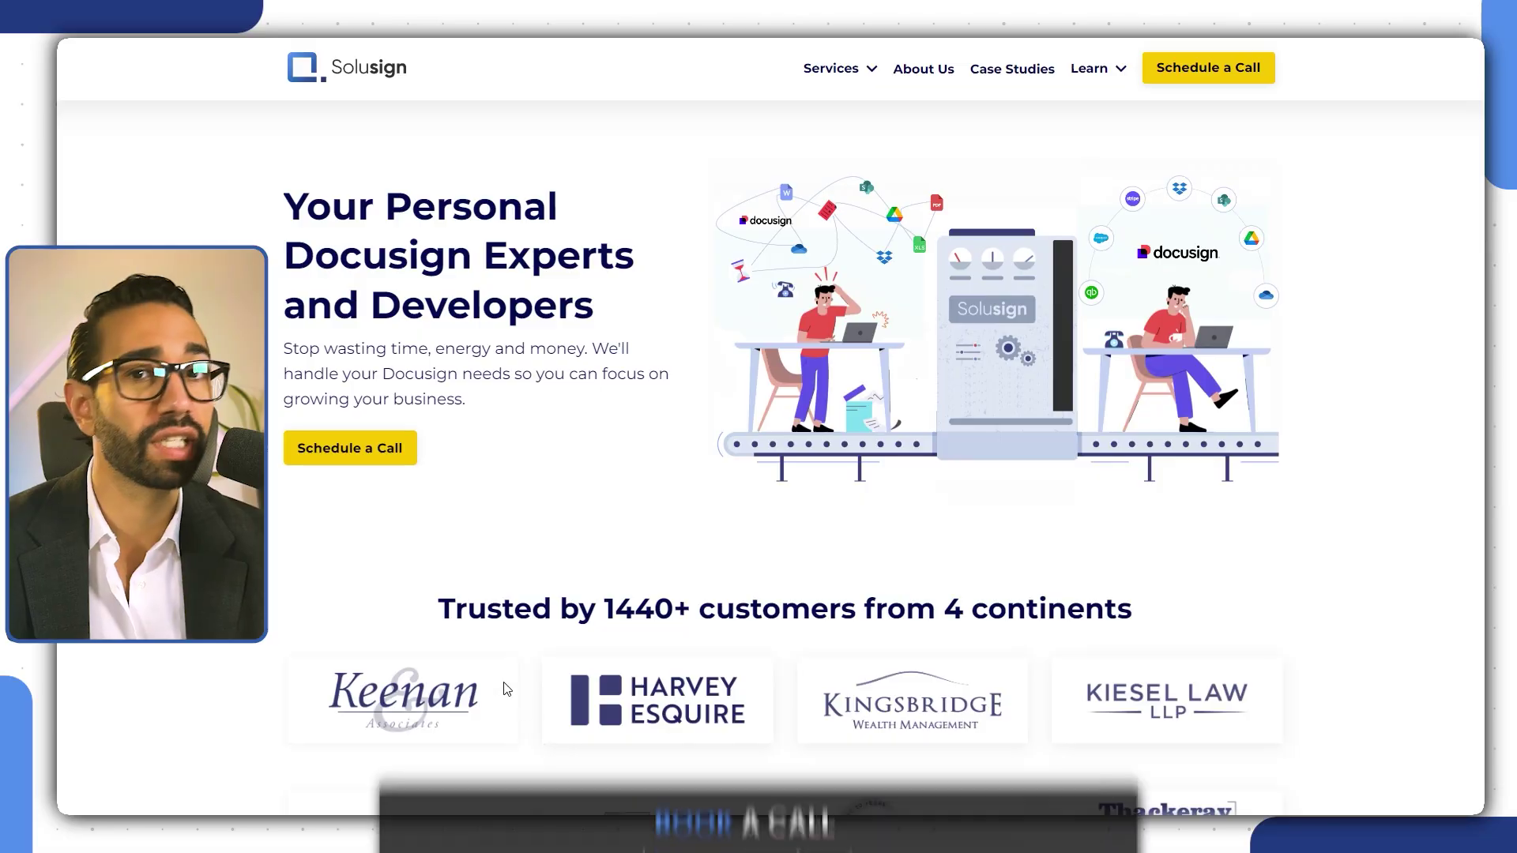
Go to Solusign's Schedule a Call page and pick the Docusign Development service
{"action": "left_click", "coordinate": [363, 455]}
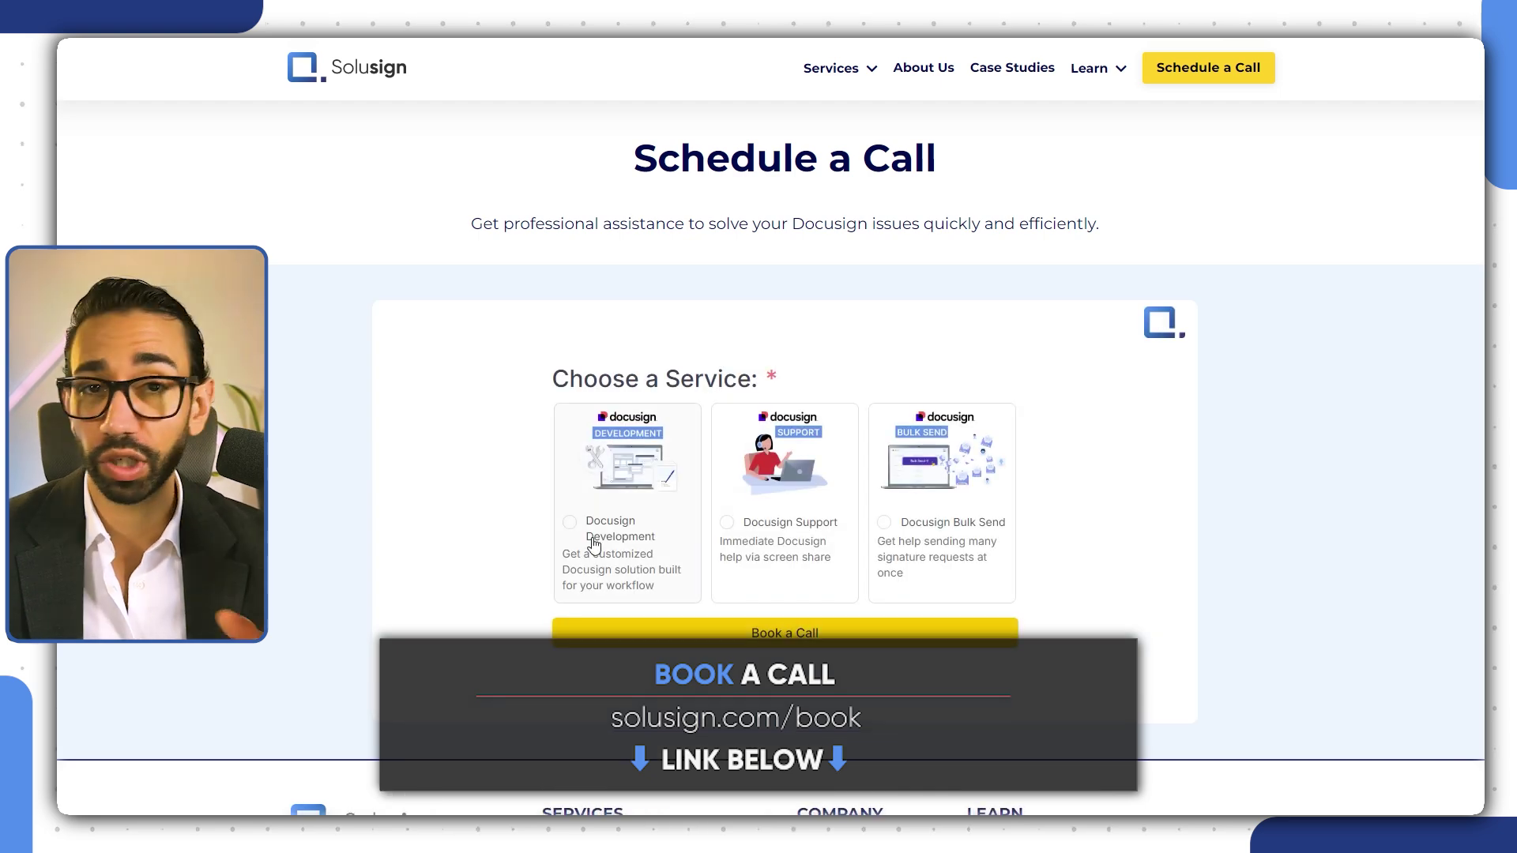
{"action": "left_click", "coordinate": [628, 530]}
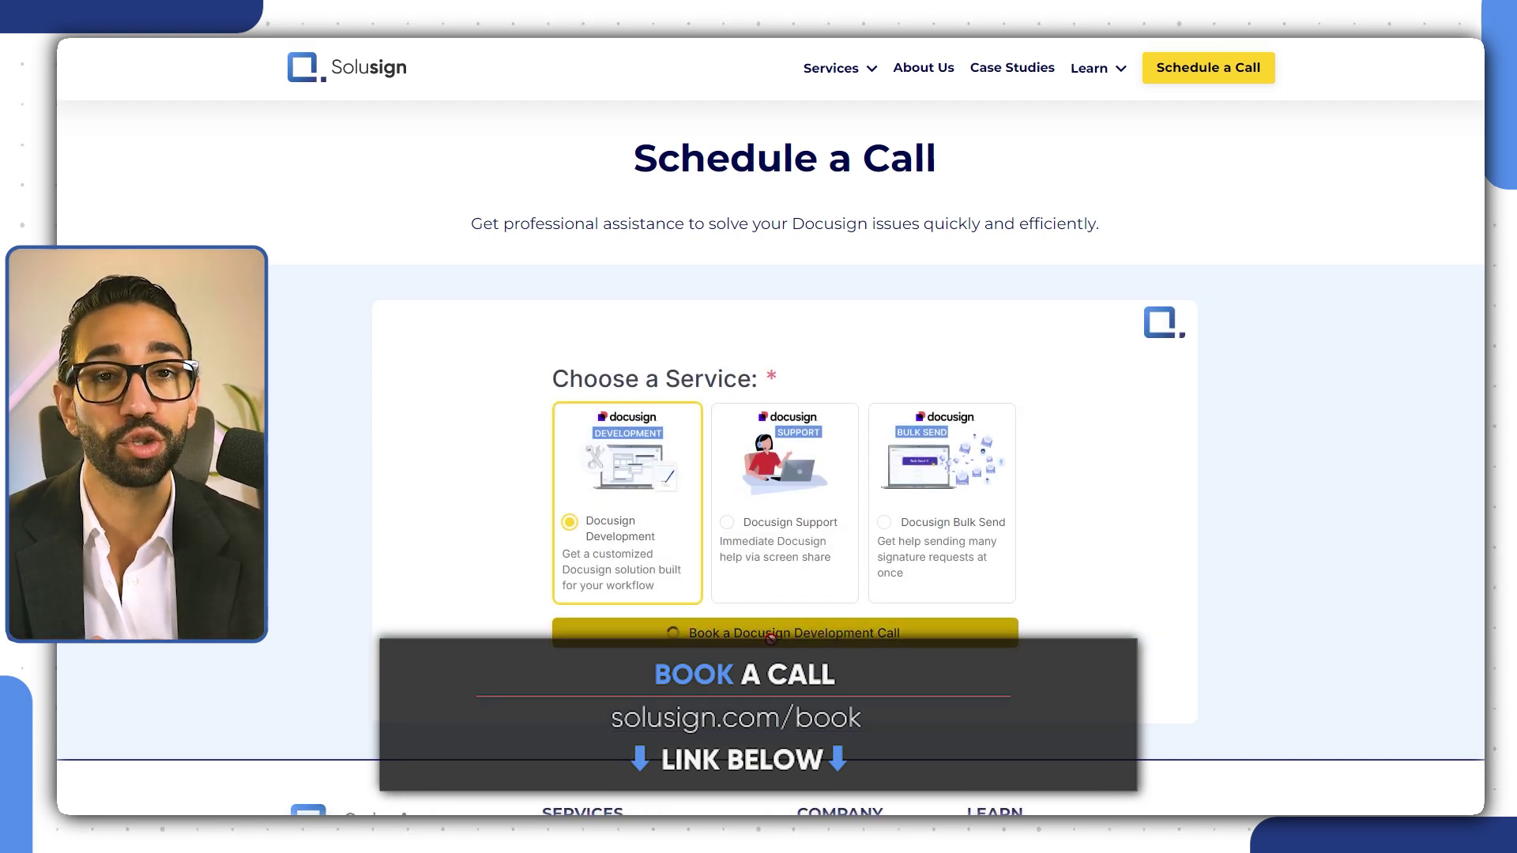